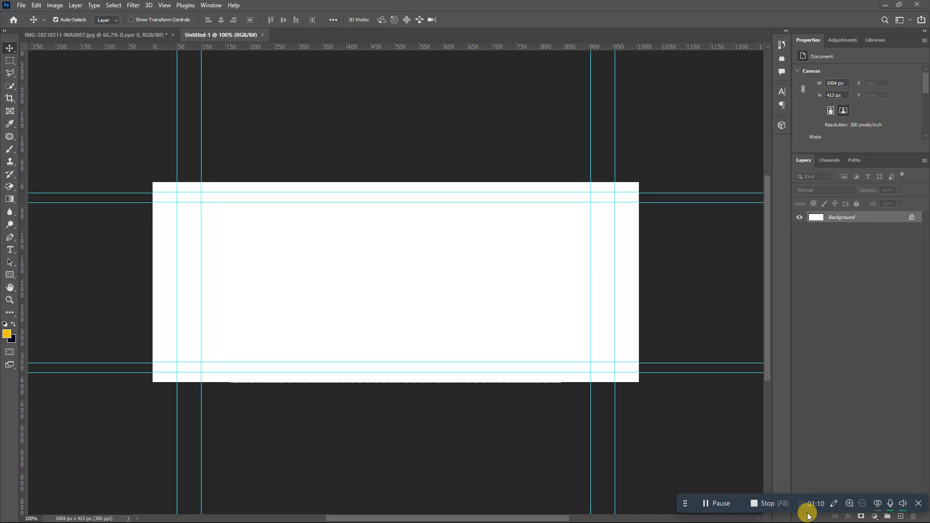
# - Create a new 90 × 54 mm (9 × 5.4 cm) document at 300 ppi
pyautogui.click(21, 5)
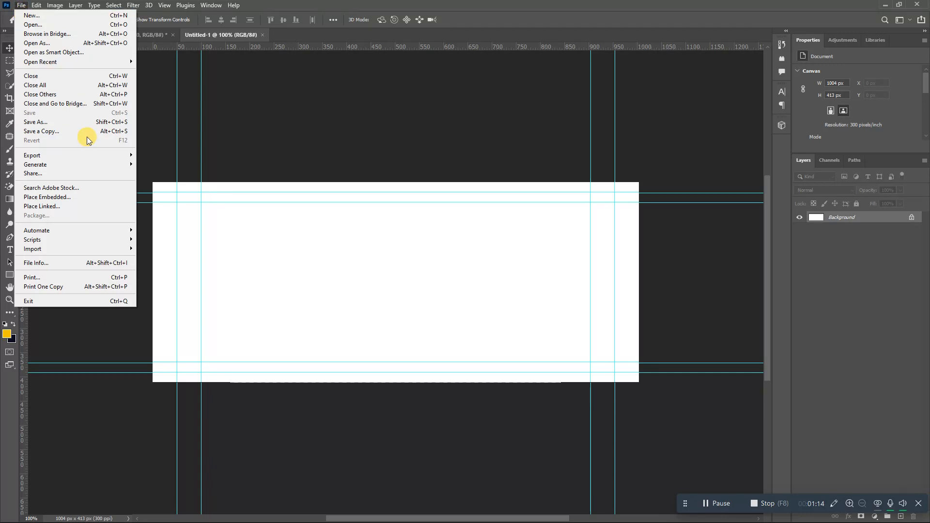
pyautogui.click(26, 15)
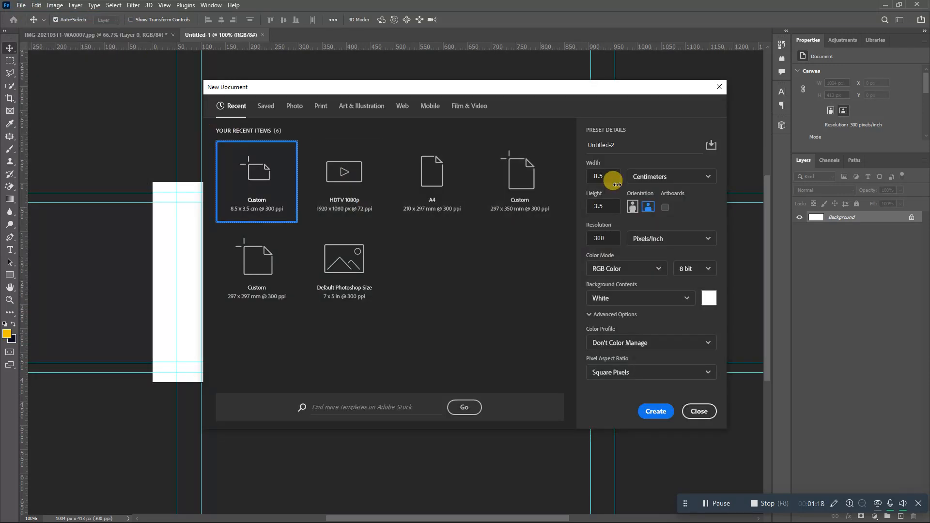
pyautogui.click(659, 179)
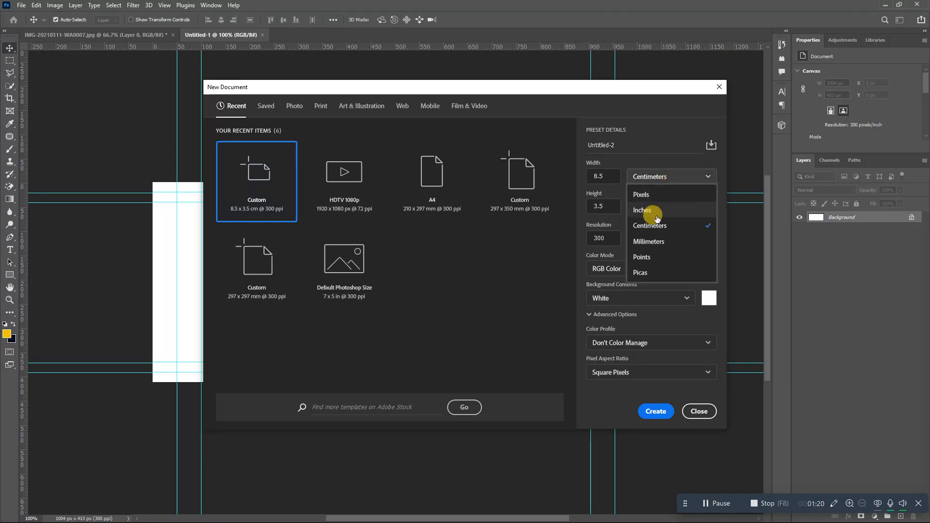
pyautogui.click(651, 243)
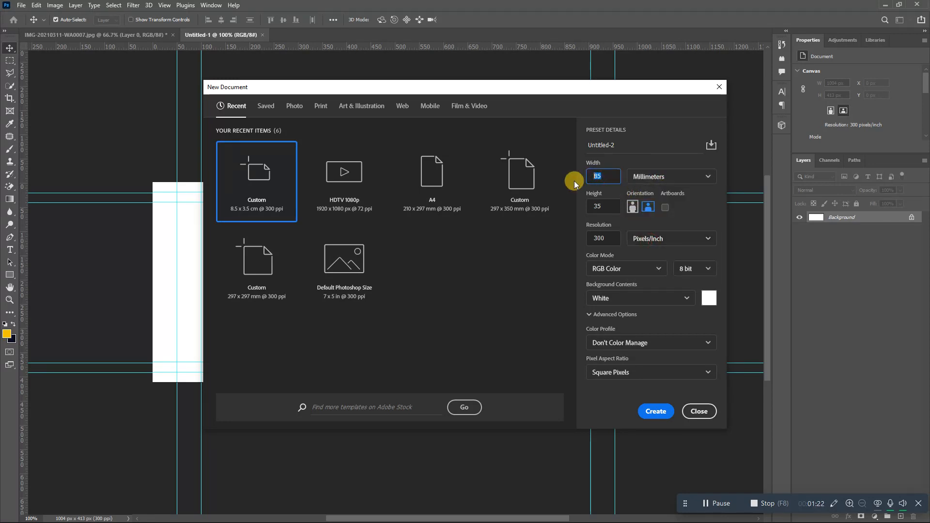
pyautogui.write('90')
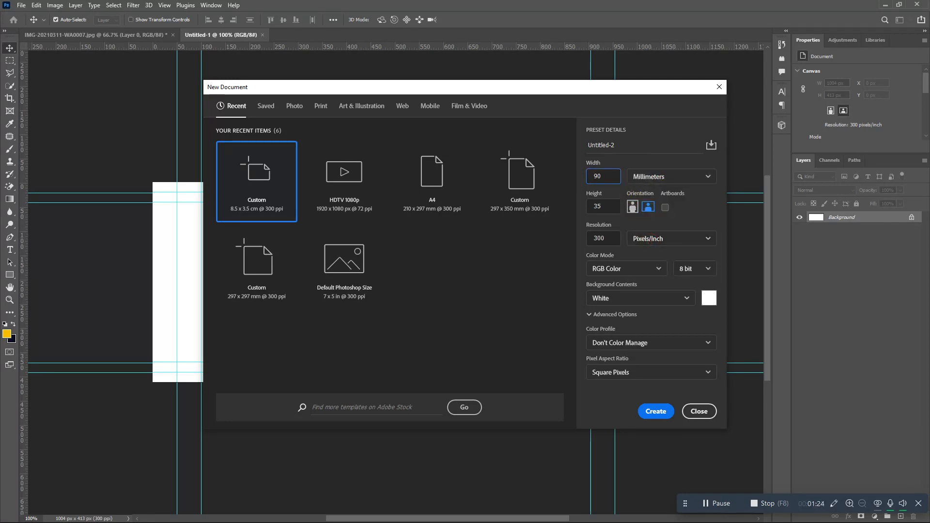
pyautogui.click(597, 206)
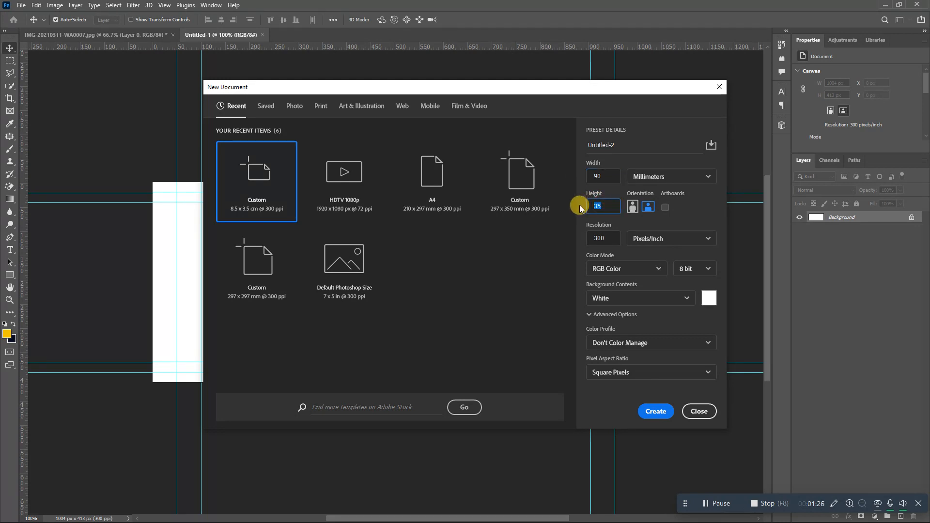
pyautogui.write('5')
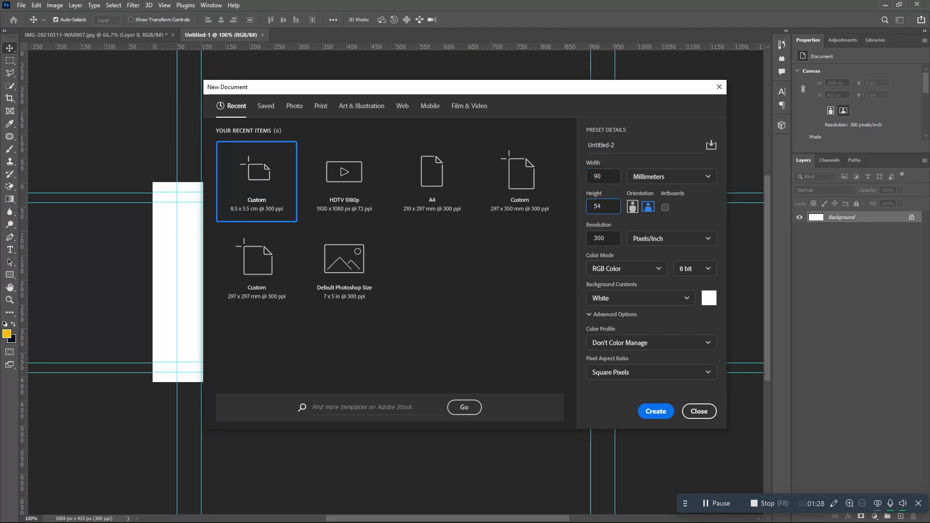
pyautogui.click(606, 238)
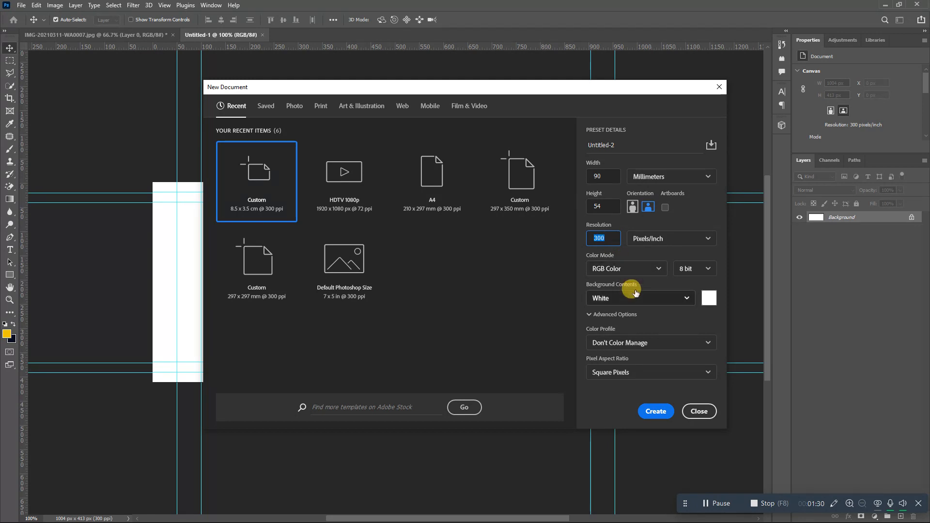
pyautogui.click(656, 178)
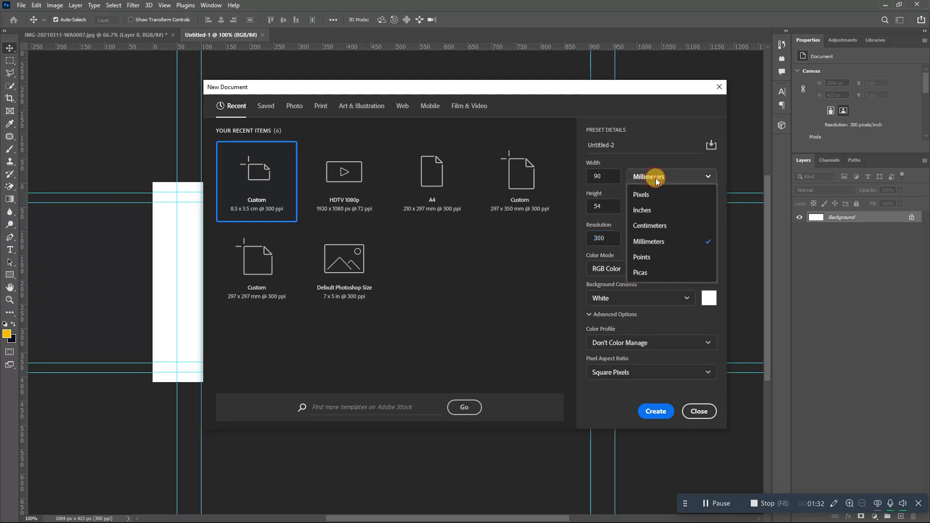
pyautogui.click(653, 226)
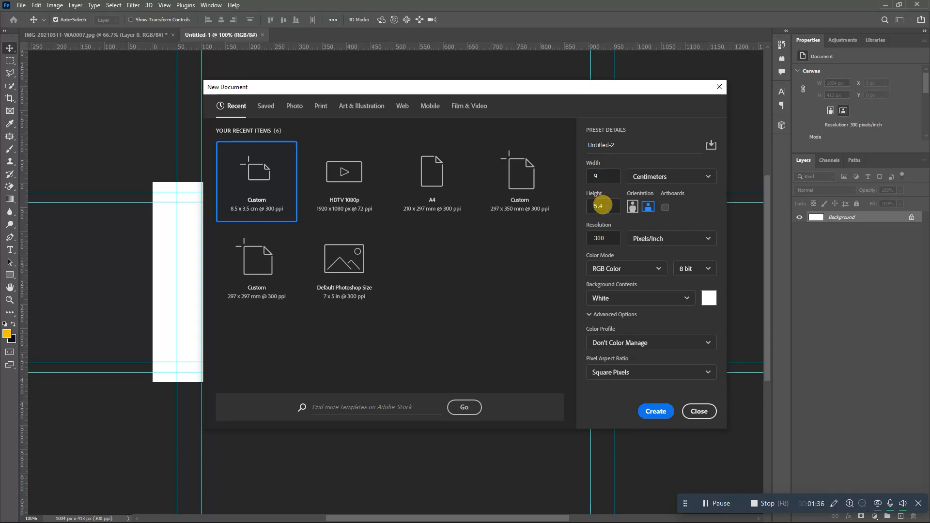
pyautogui.click(654, 411)
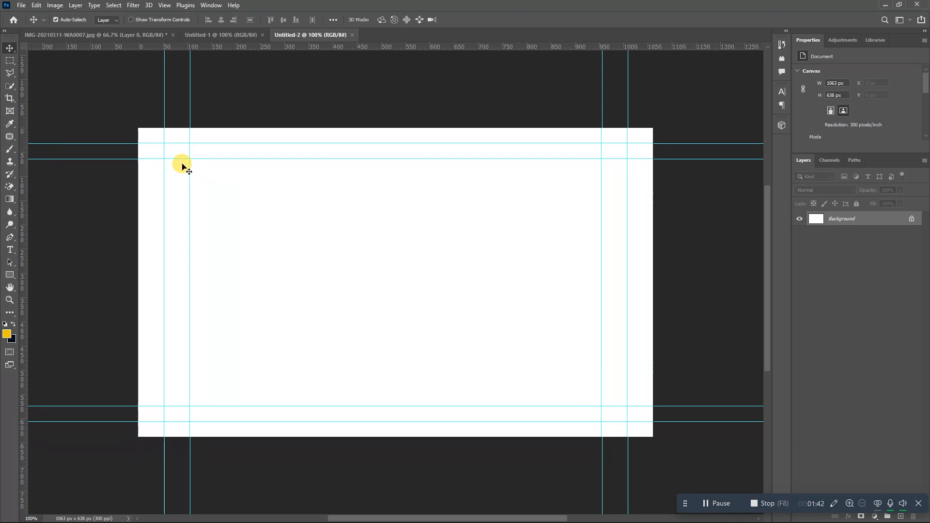
# - Unlock the Background layer into a normal layer
pyautogui.moveTo(183, 167); pyautogui.dragTo(332, 257)
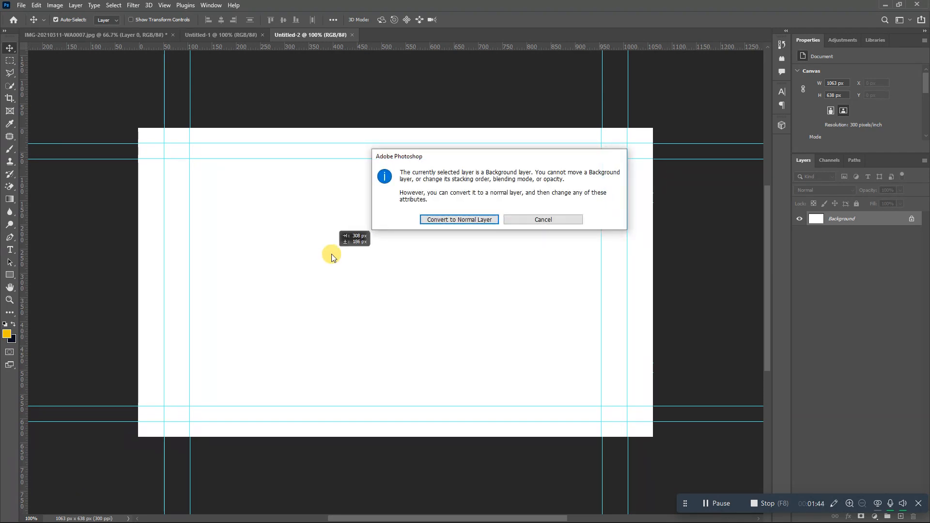
pyautogui.click(517, 220)
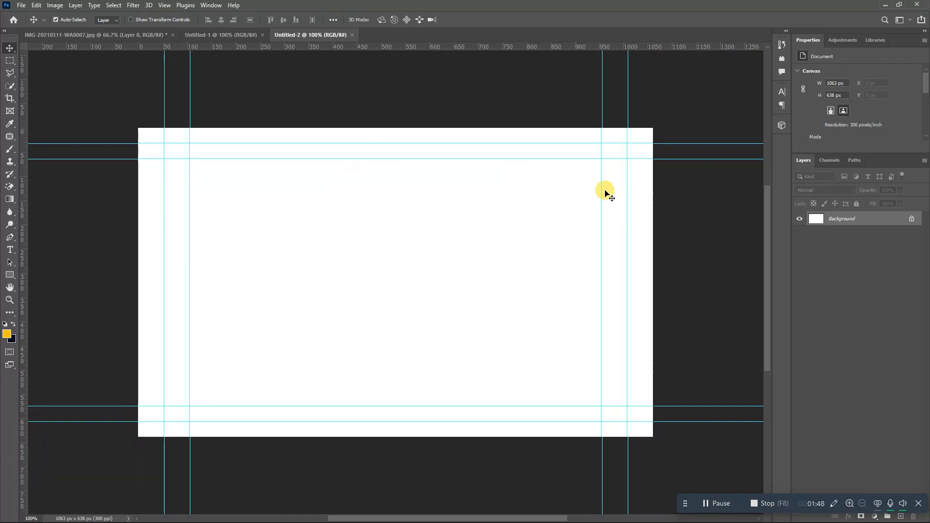
pyautogui.click(916, 224)
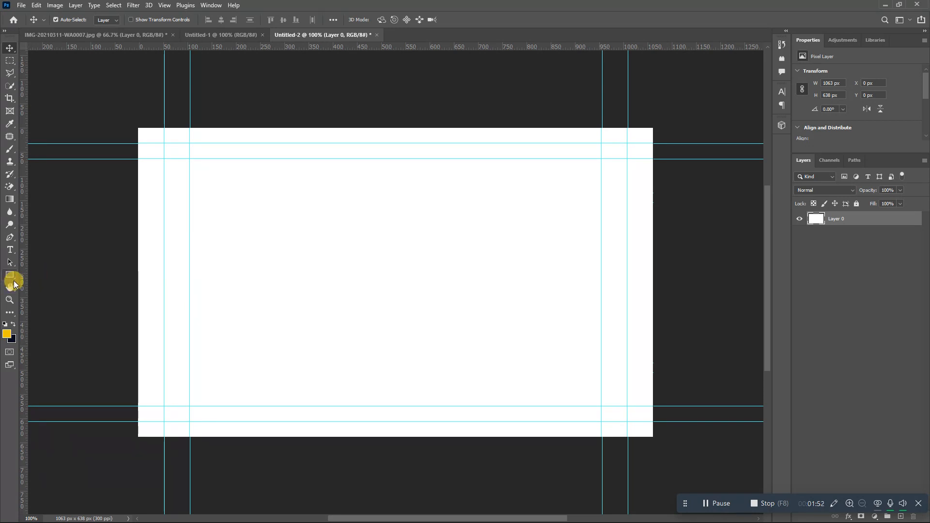
# - Set the foreground colour to a dark teal PANTONE shade from the Color Libraries
pyautogui.click(7, 333)
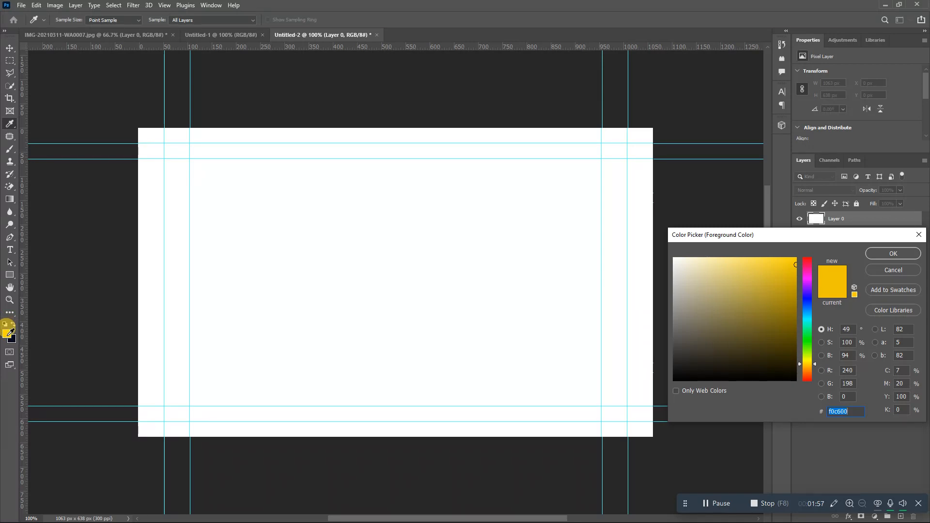
pyautogui.click(10, 274)
pyautogui.click(897, 310)
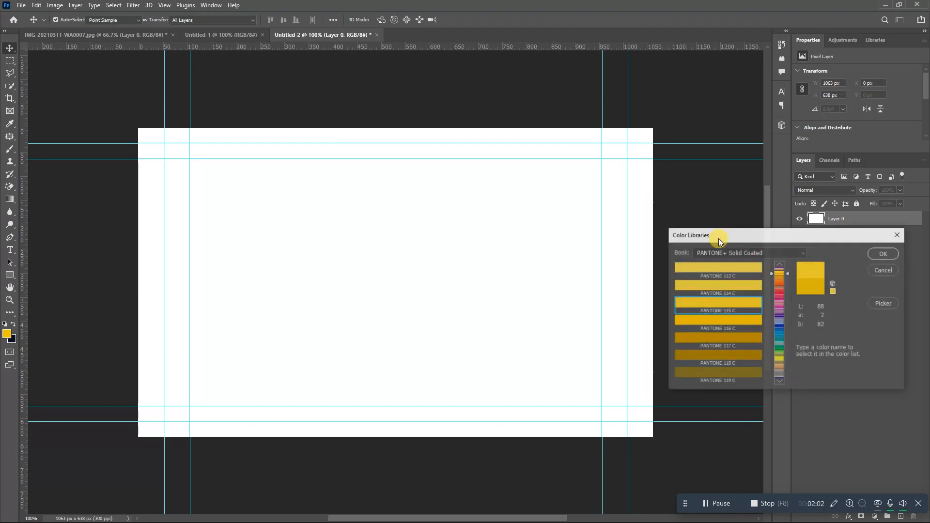
pyautogui.click(780, 333)
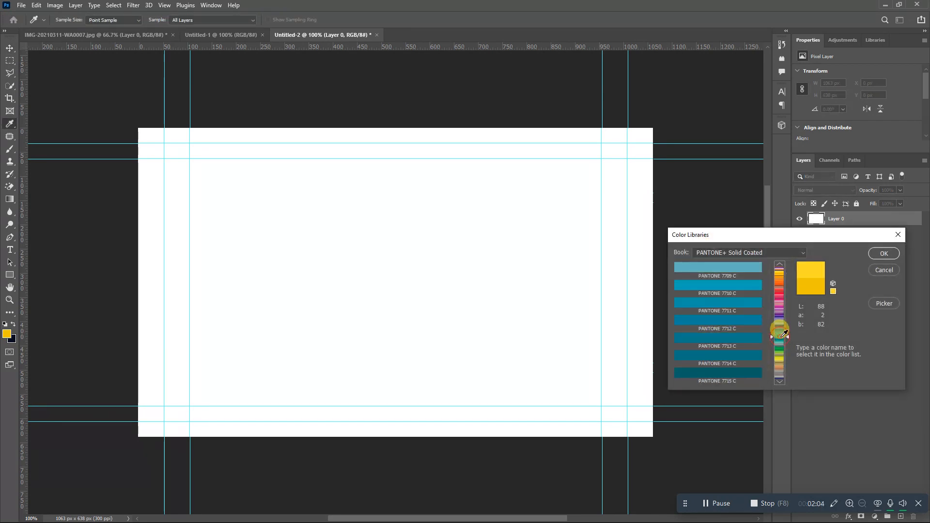
pyautogui.click(780, 327)
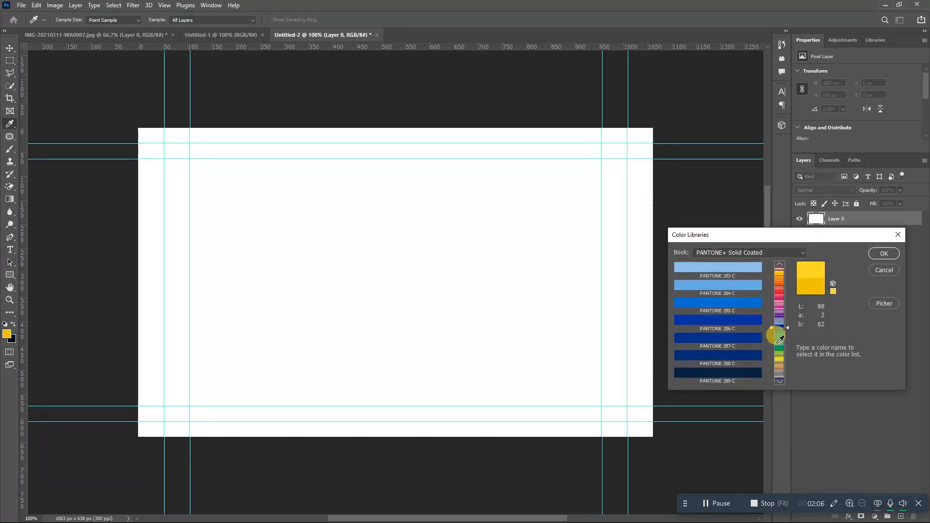
pyautogui.click(781, 340)
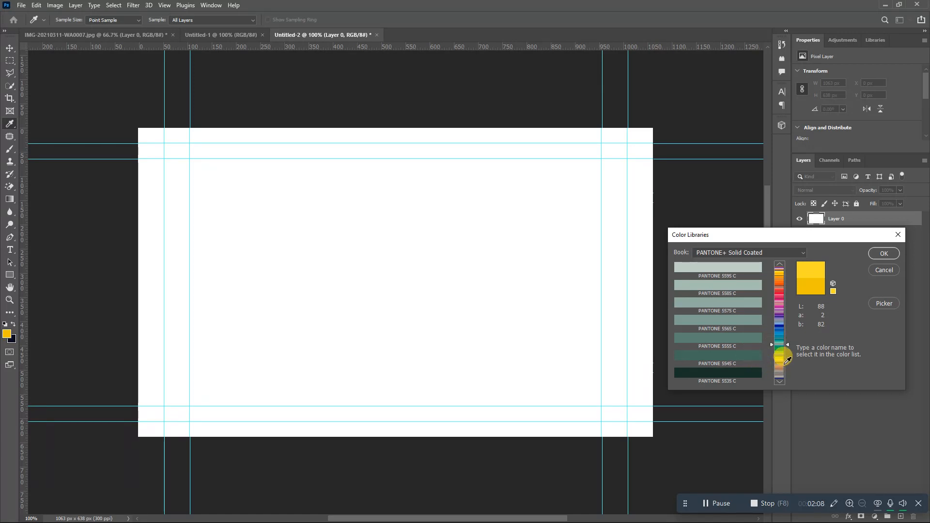
pyautogui.click(780, 357)
pyautogui.click(779, 303)
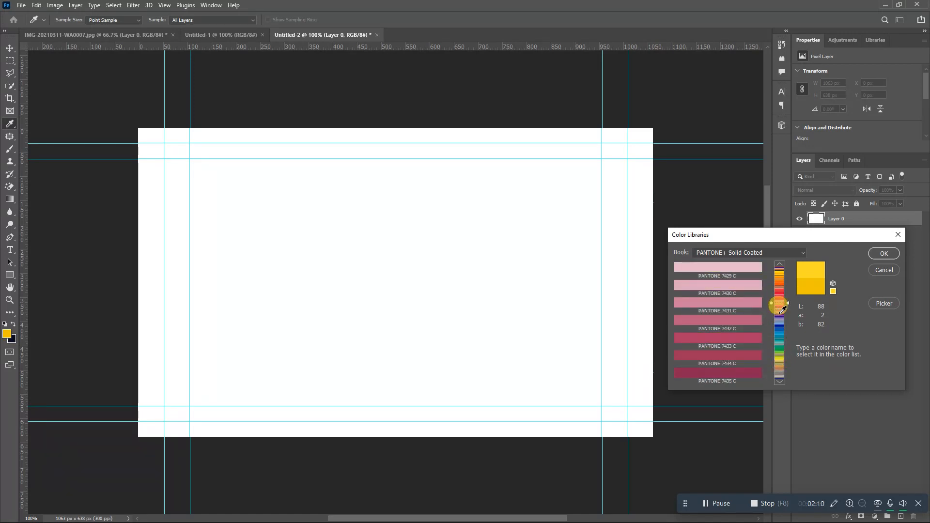
pyautogui.click(779, 311)
pyautogui.click(781, 319)
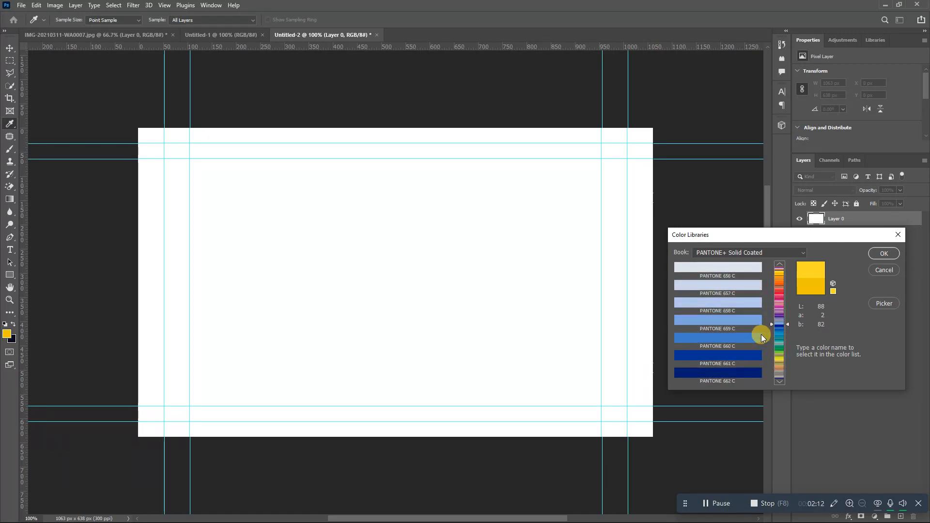
pyautogui.click(780, 331)
pyautogui.click(779, 336)
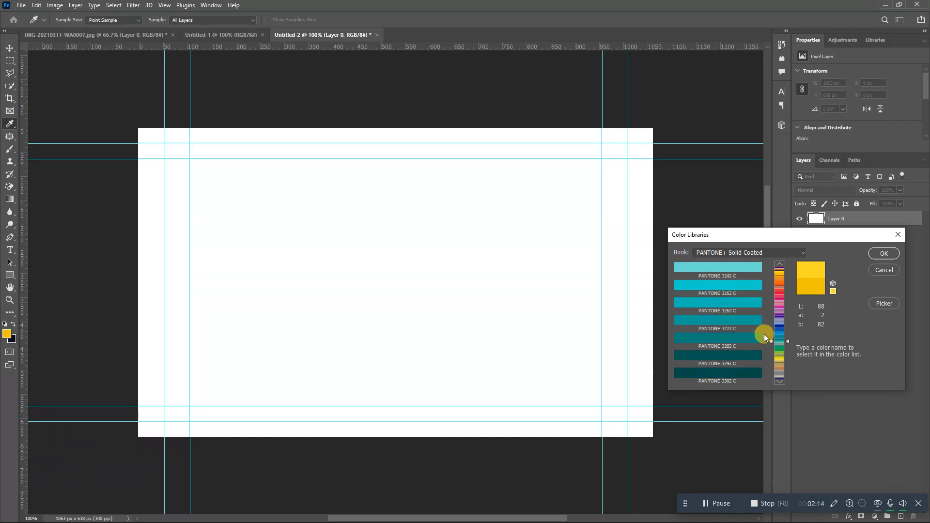
pyautogui.click(742, 323)
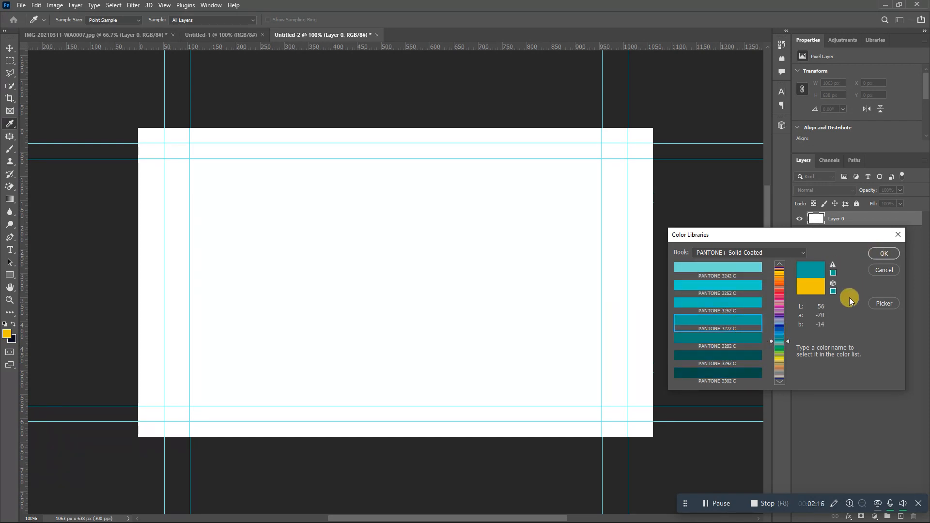
pyautogui.click(739, 370)
pyautogui.click(879, 252)
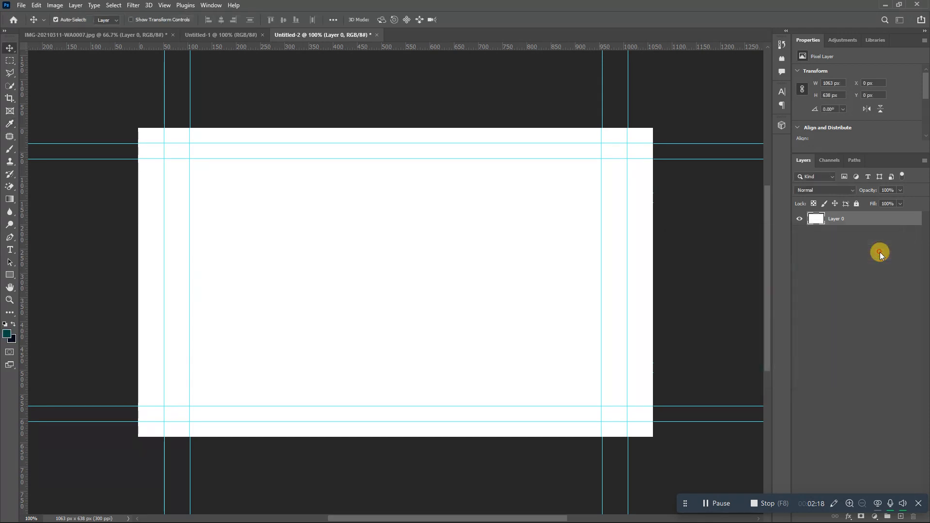
# - Draw a teal rectangle over the card's right side and transform it into a slanted panel
pyautogui.click(11, 274)
pyautogui.moveTo(472, 128); pyautogui.dragTo(664, 449)
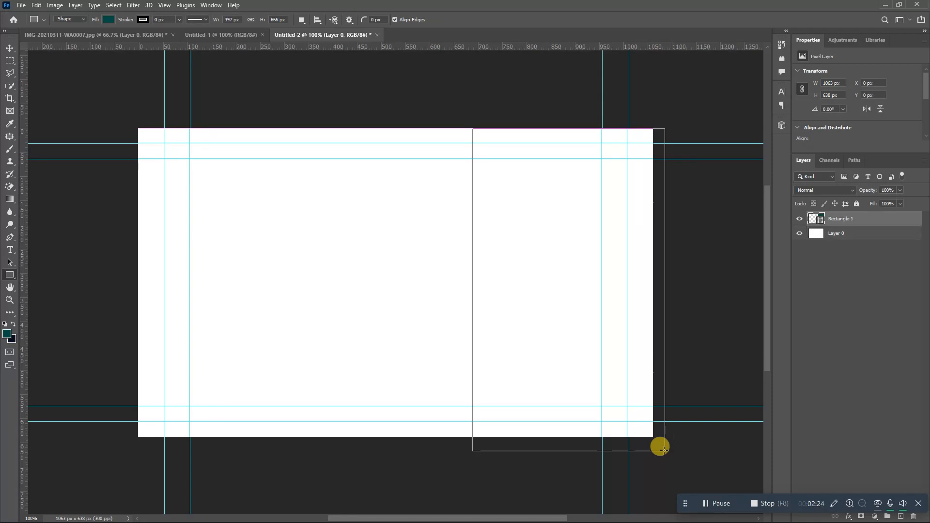
pyautogui.hotkey('ctrl', 't')
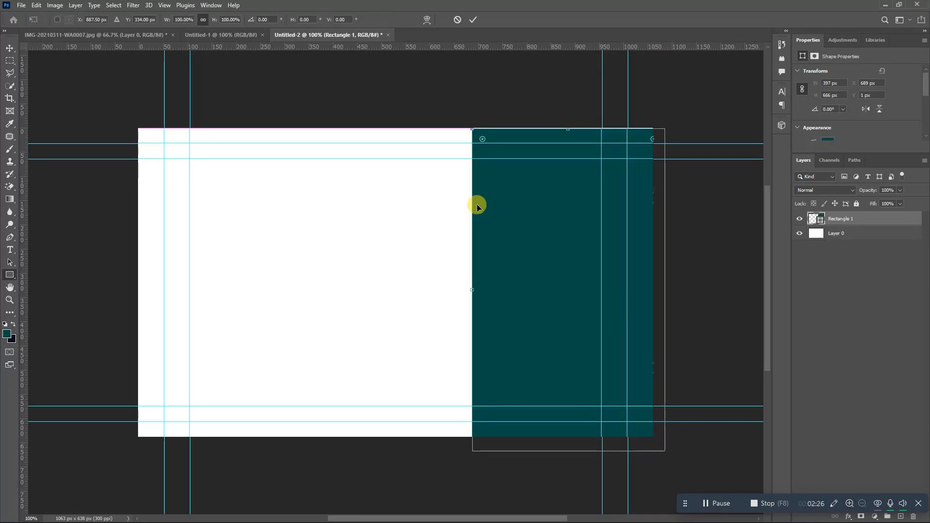
pyautogui.moveTo(461, 135); pyautogui.dragTo(517, 107)
pyautogui.moveTo(503, 189); pyautogui.dragTo(479, 190)
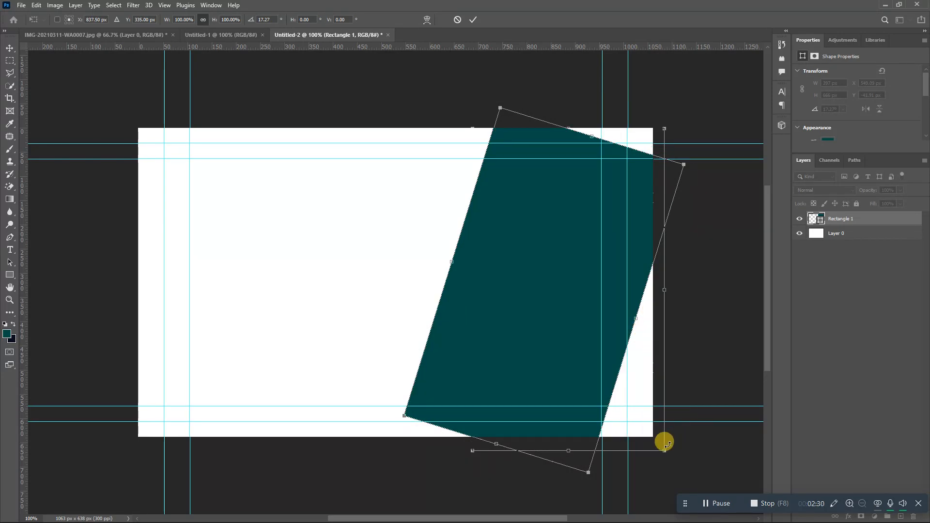
pyautogui.moveTo(589, 472); pyautogui.dragTo(595, 480)
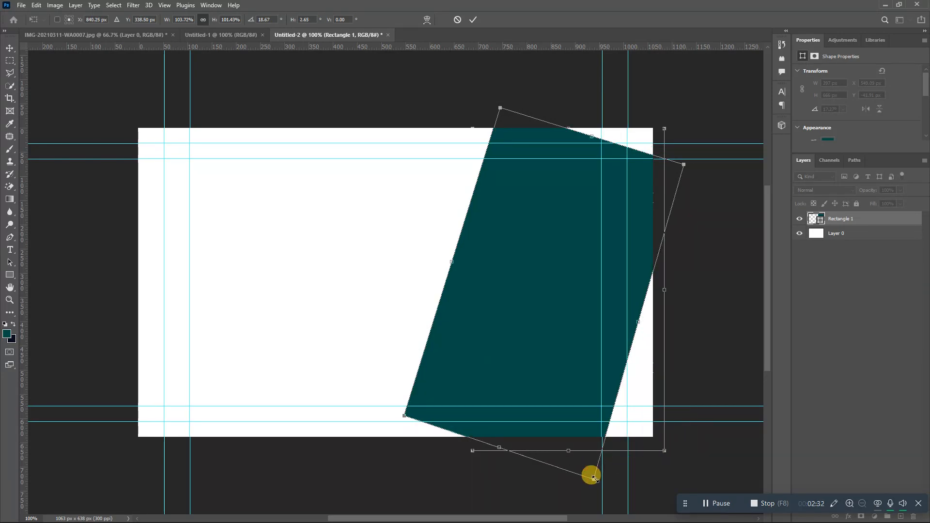
pyautogui.moveTo(683, 166); pyautogui.dragTo(687, 96)
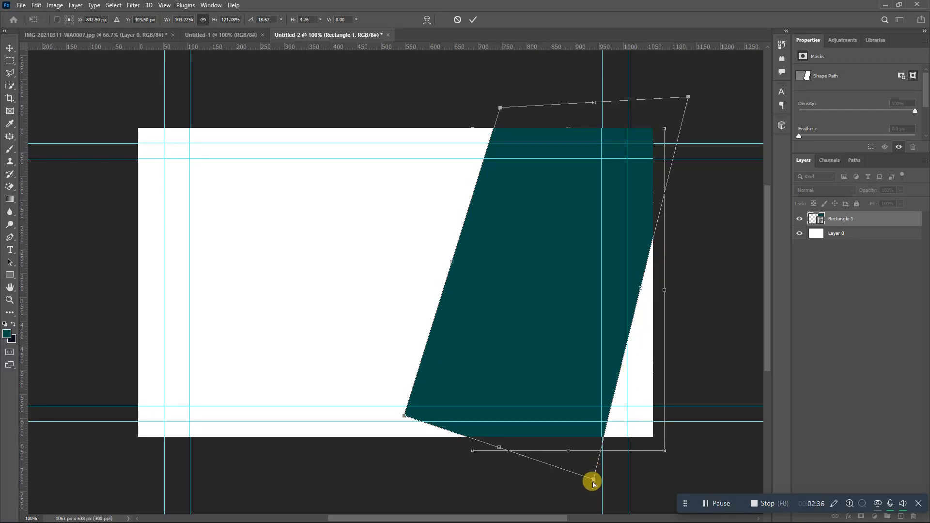
pyautogui.moveTo(592, 479); pyautogui.dragTo(677, 482)
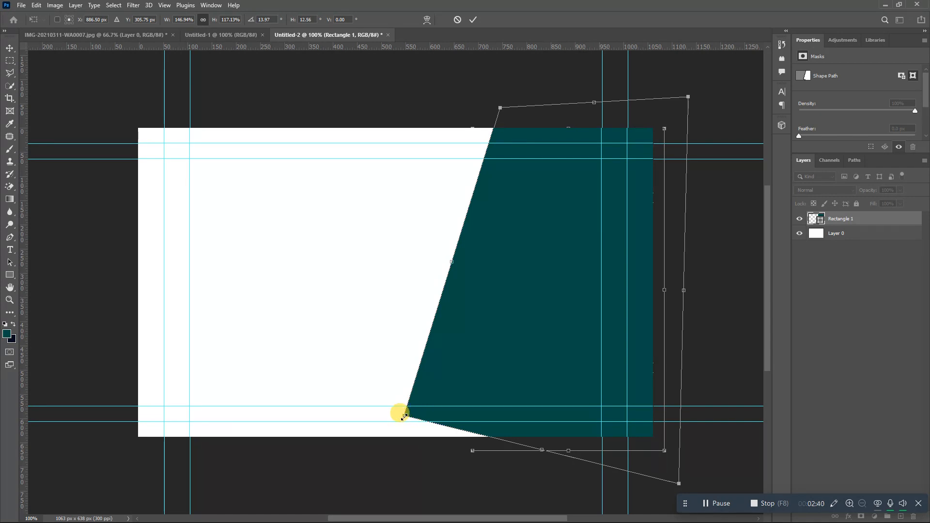
pyautogui.moveTo(404, 416); pyautogui.dragTo(406, 457)
pyautogui.press('Return')
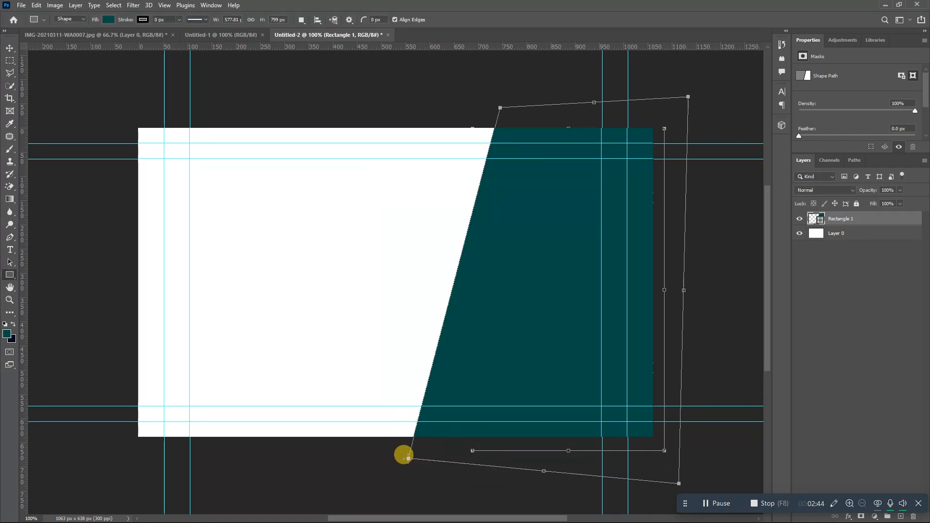
# - Duplicate the Rectangle 1 layer as Rectangle 1 copy
pyautogui.rightClick(863, 224)
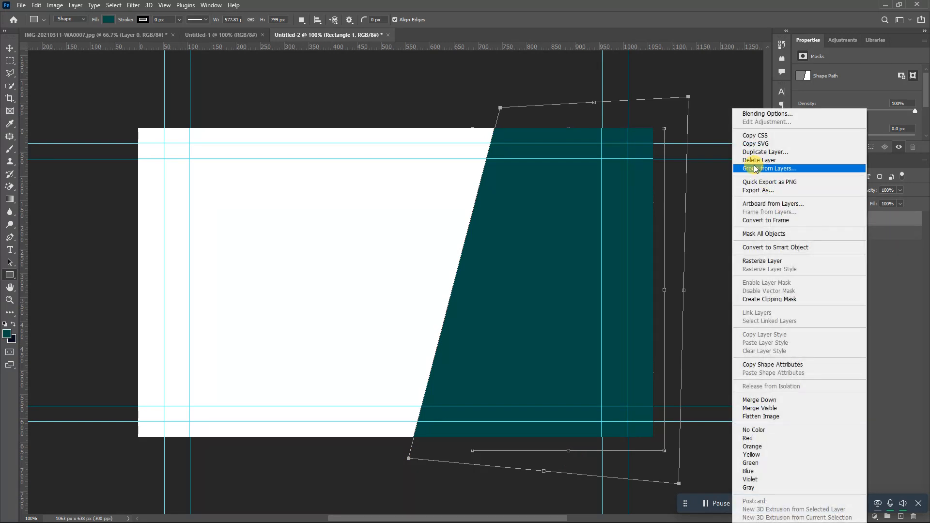
pyautogui.click(765, 152)
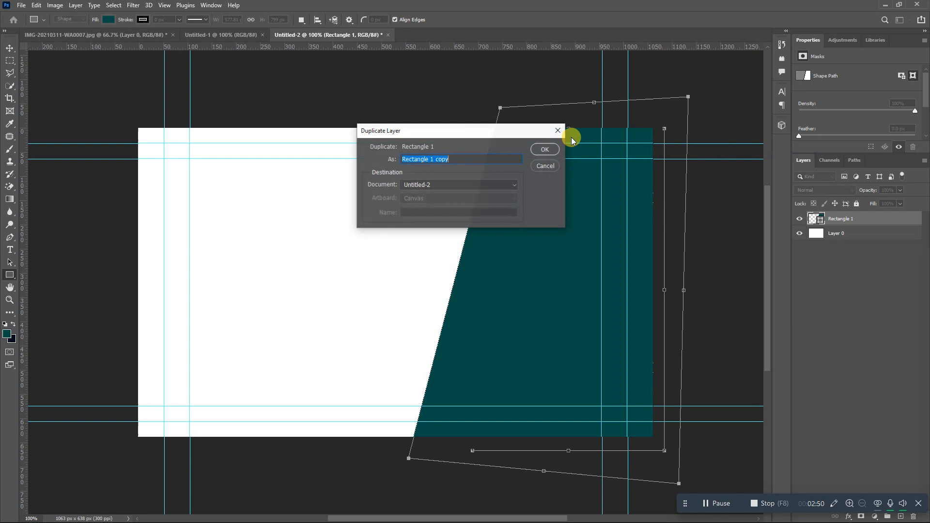
pyautogui.click(548, 150)
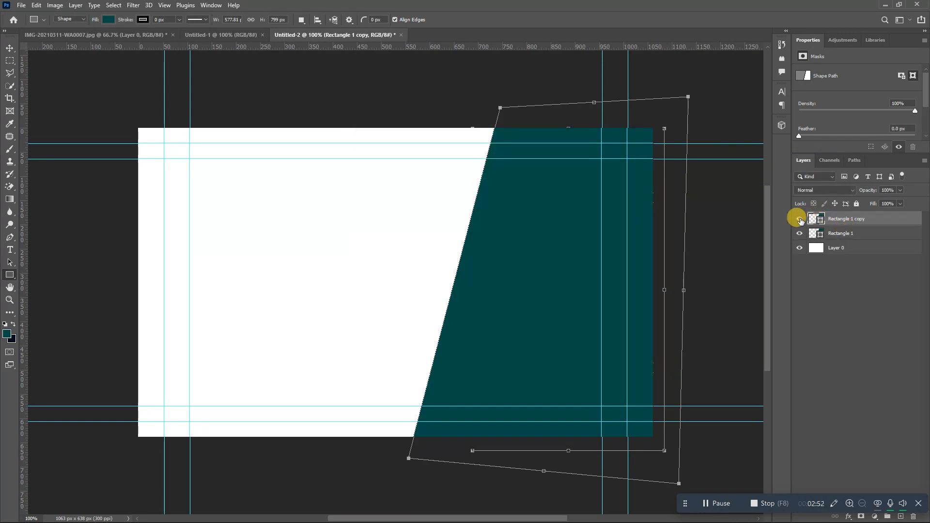
pyautogui.click(797, 221)
pyautogui.click(798, 221)
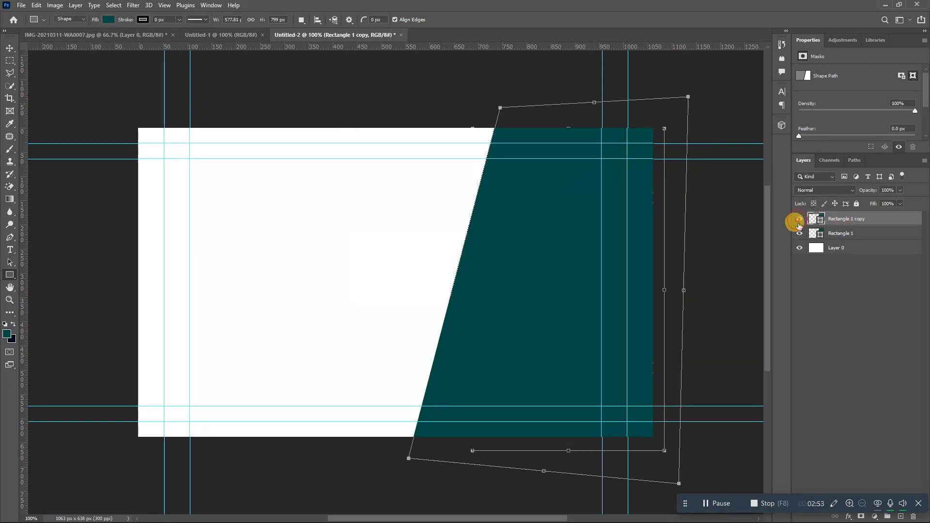
# - Add an orange PANTONE 173 C Color Overlay to the original Rectangle 1
pyautogui.click(852, 233)
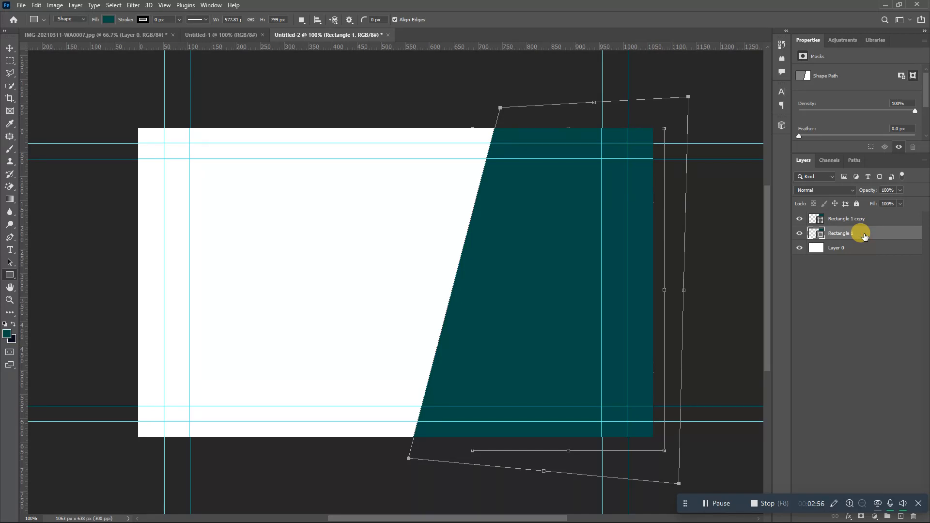
pyautogui.doubleClick(864, 236)
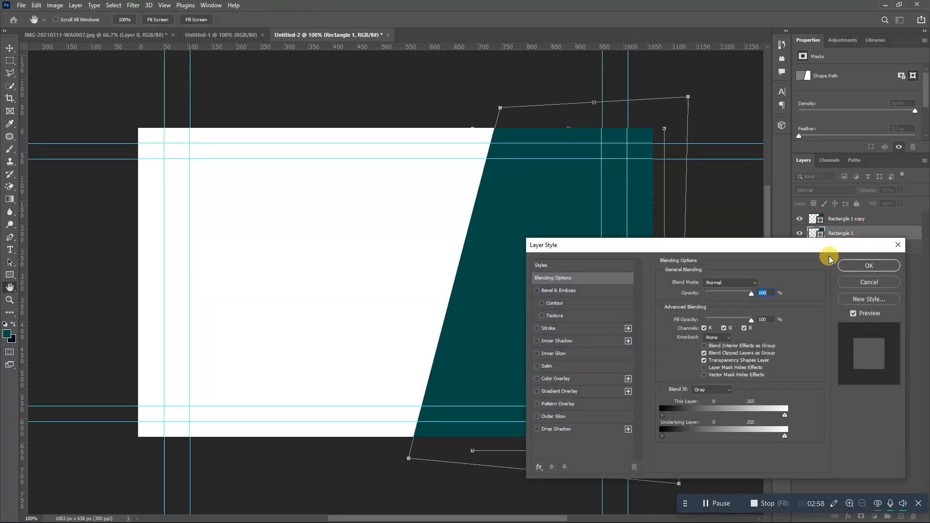
pyautogui.moveTo(827, 250); pyautogui.dragTo(662, 305)
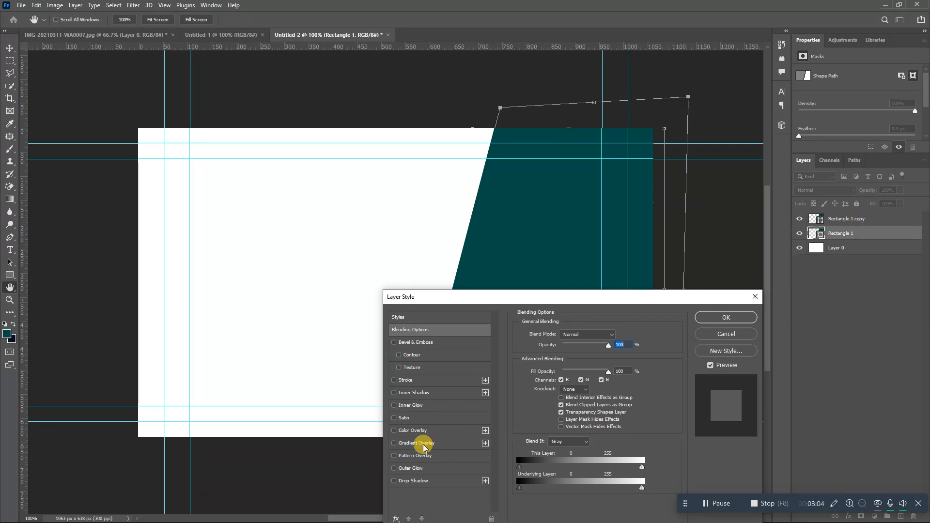
pyautogui.click(416, 430)
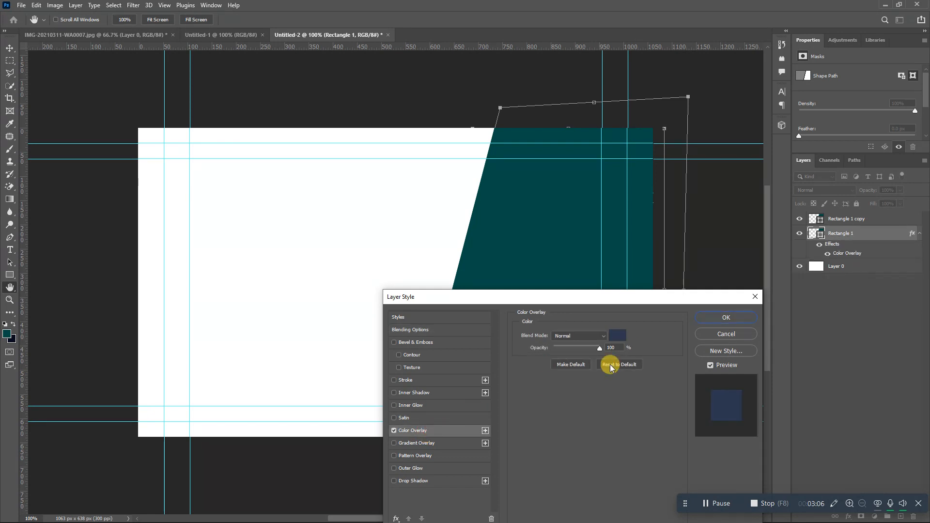
pyautogui.click(624, 339)
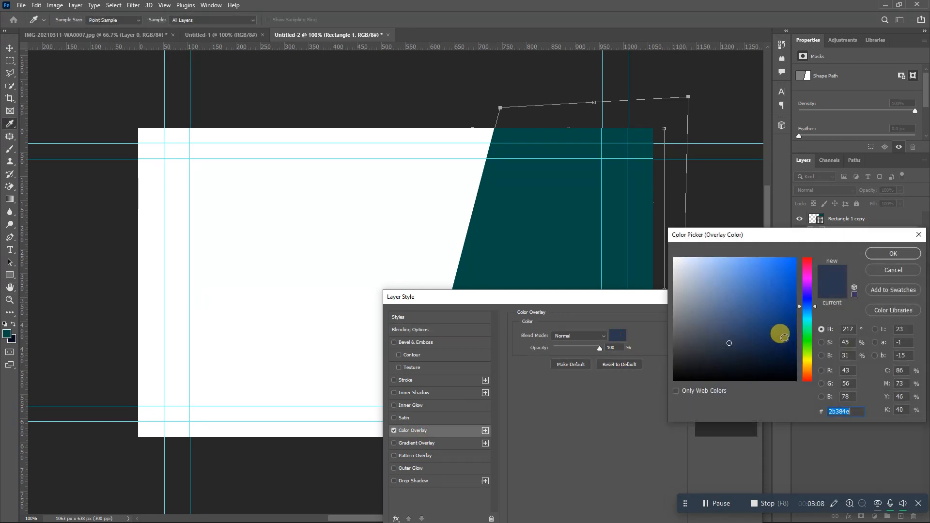
pyautogui.click(881, 310)
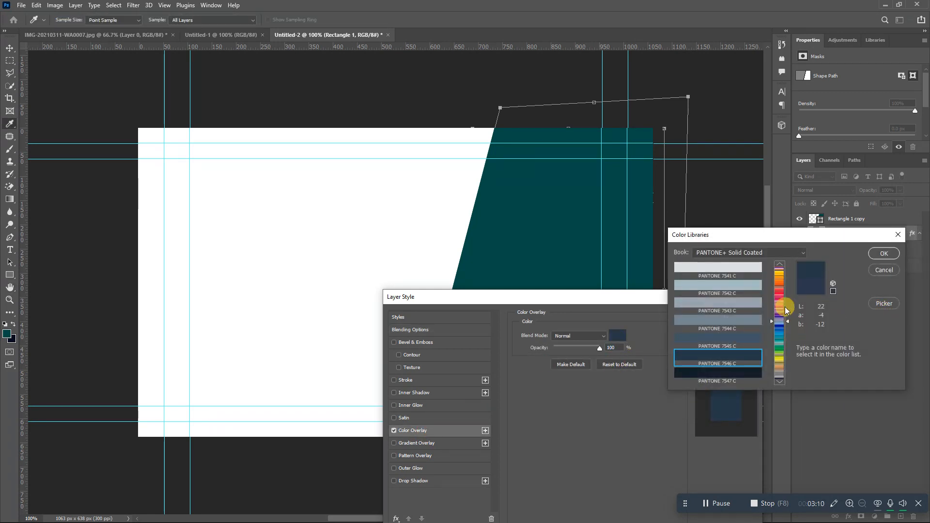
pyautogui.click(780, 278)
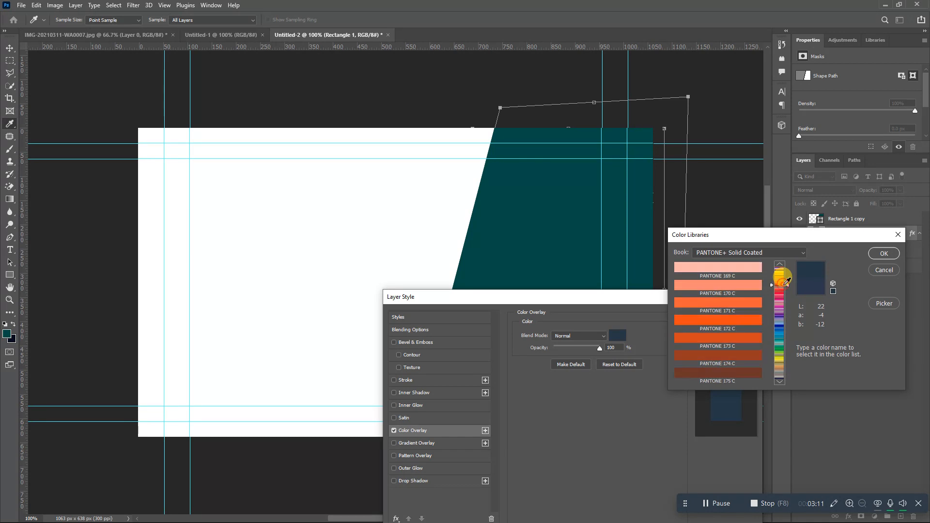
pyautogui.click(741, 320)
pyautogui.click(731, 341)
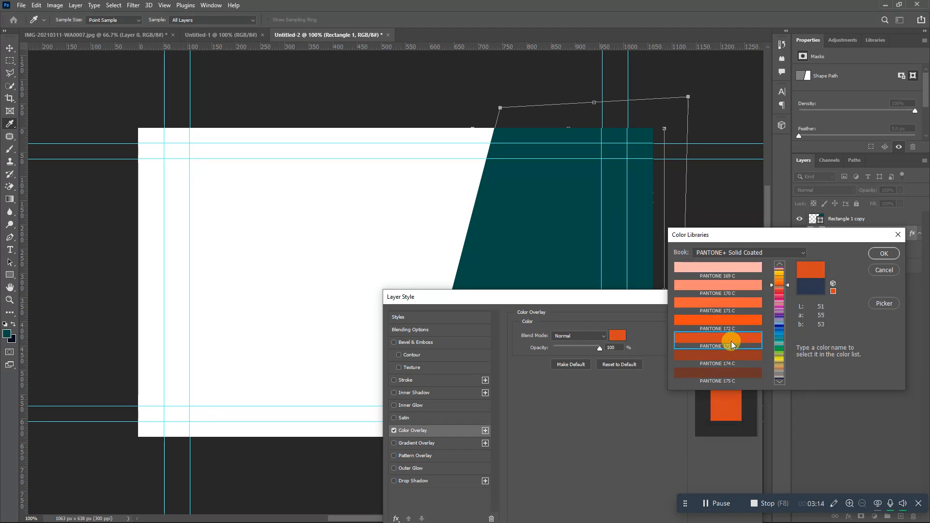
pyautogui.click(894, 261)
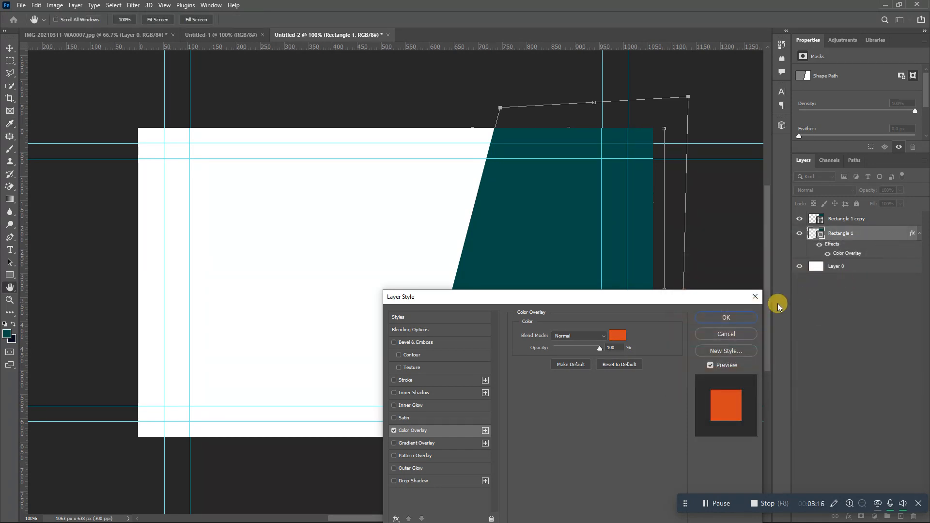
pyautogui.click(742, 316)
pyautogui.click(870, 233)
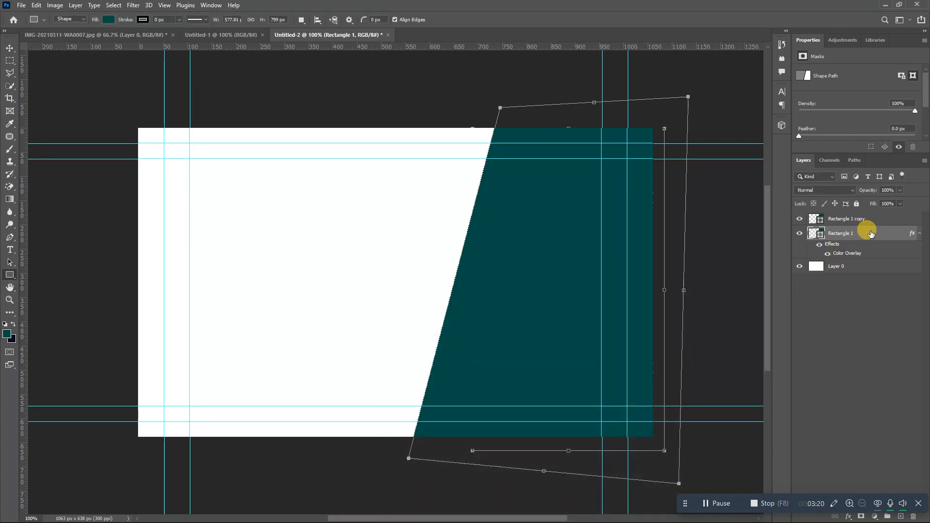
# - Rotate, move and skew the orange shape into a diagonal stripe along the teal panel's edge
pyautogui.hotkey('ctrl', 't')
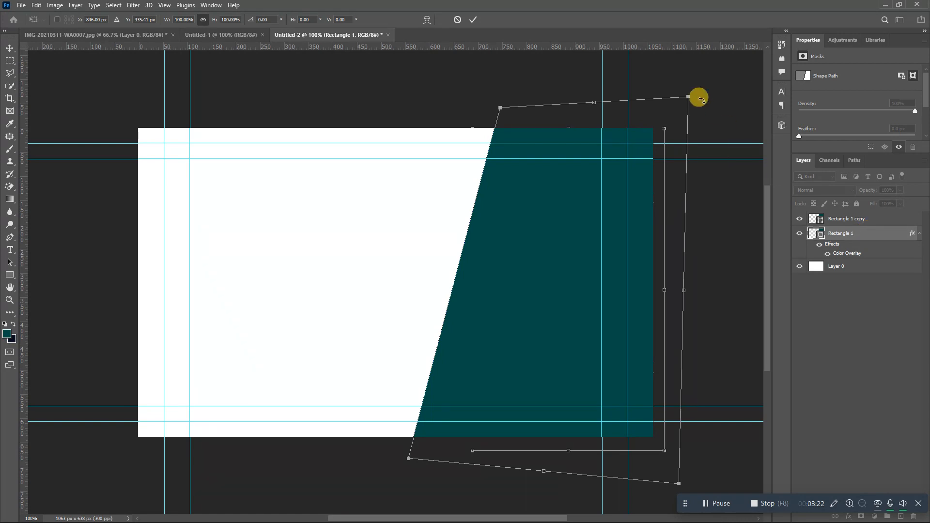
pyautogui.moveTo(693, 87); pyautogui.dragTo(557, 180)
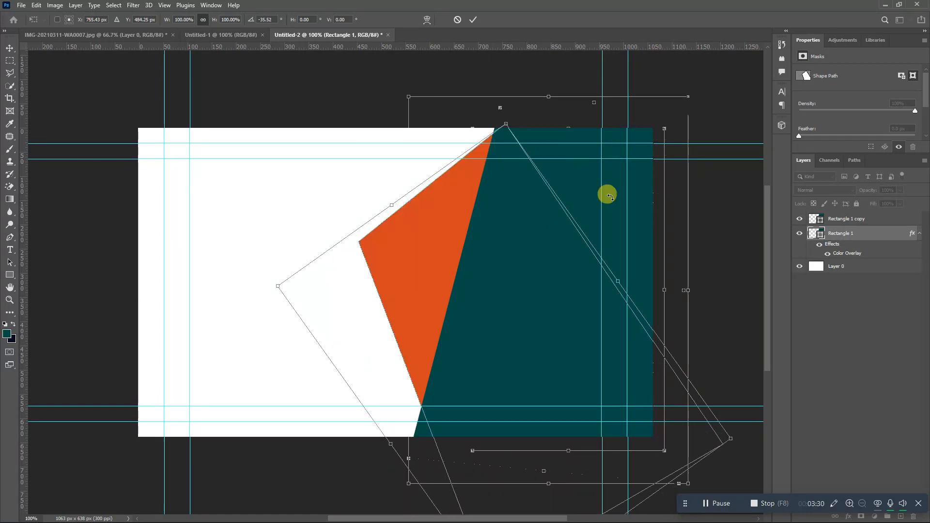
pyautogui.moveTo(591, 249); pyautogui.dragTo(585, 216)
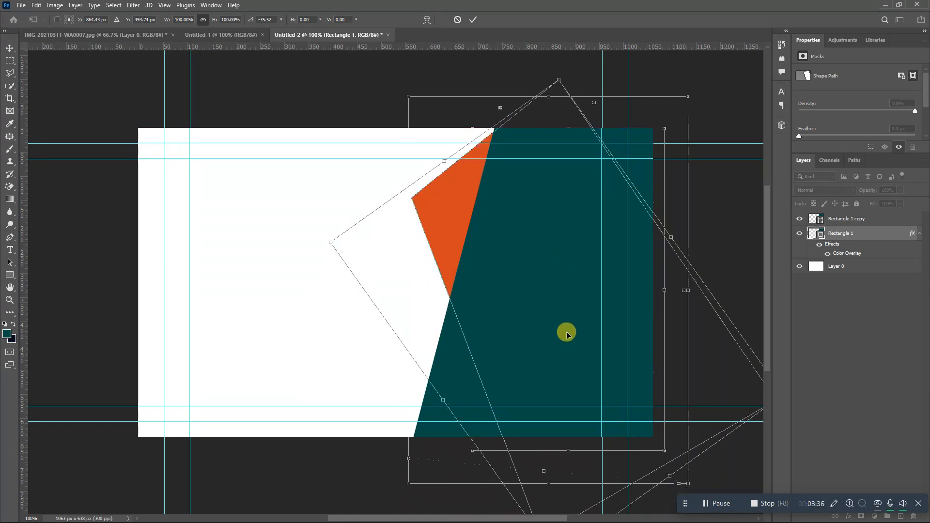
pyautogui.hotkey('ctrl', '-')
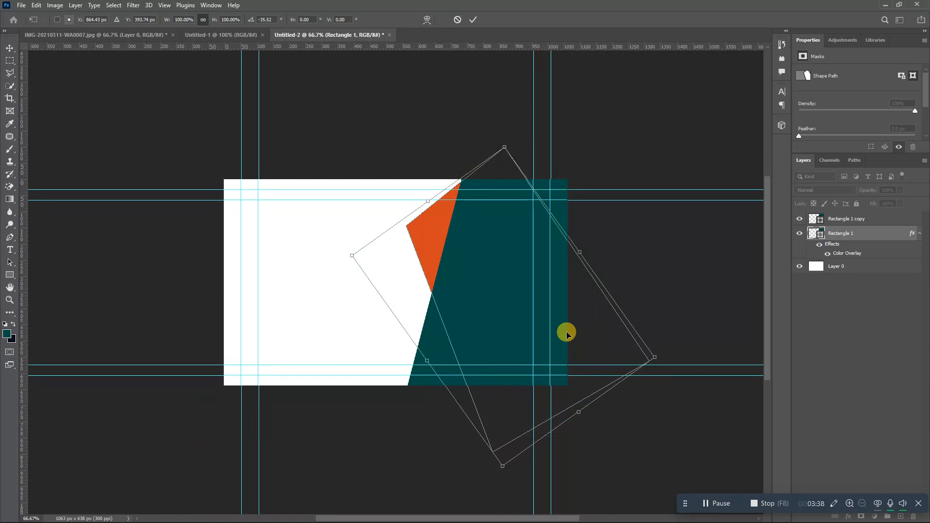
pyautogui.moveTo(502, 465); pyautogui.dragTo(425, 481)
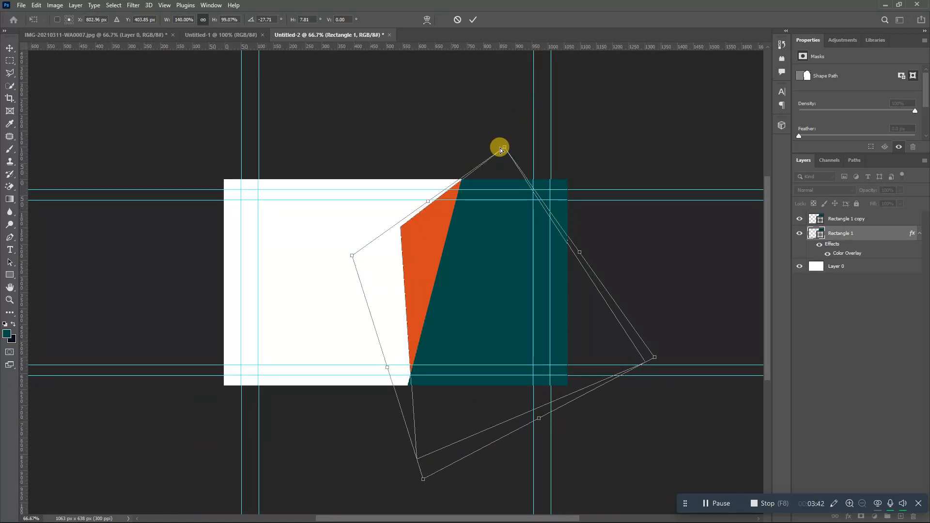
pyautogui.moveTo(501, 148); pyautogui.dragTo(579, 23)
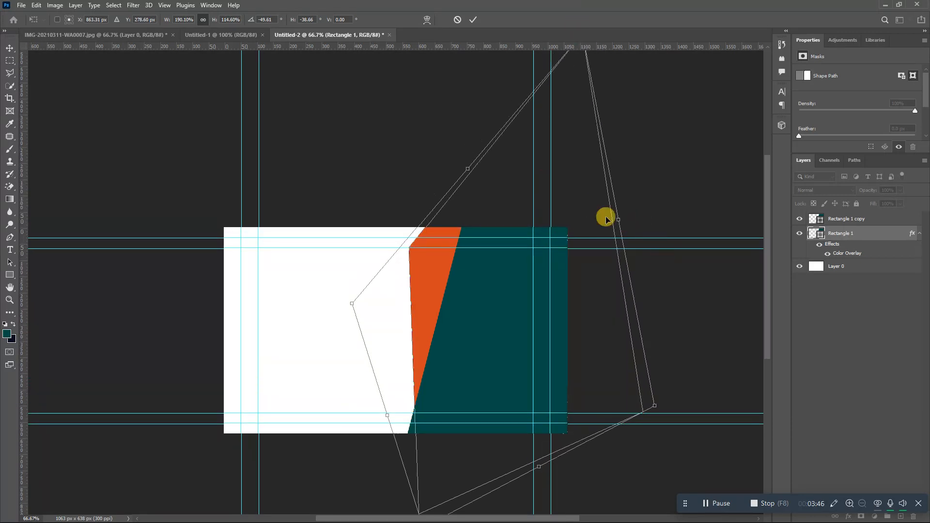
pyautogui.click(472, 19)
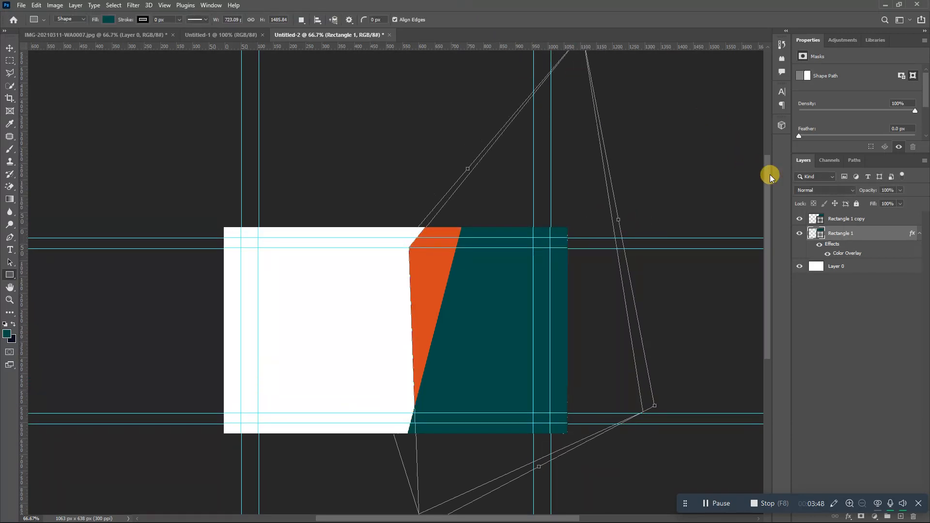
pyautogui.moveTo(769, 174); pyautogui.dragTo(764, 208)
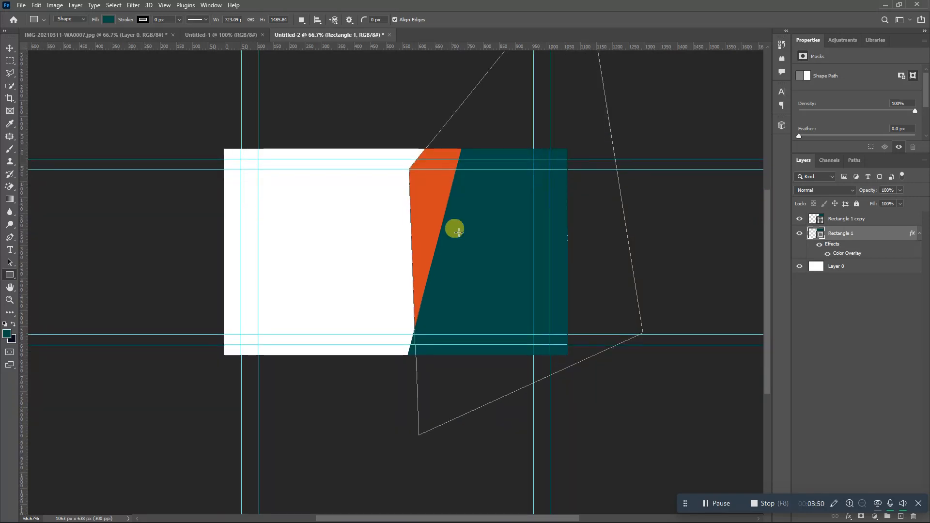
pyautogui.hotkey('ctrl', '+')
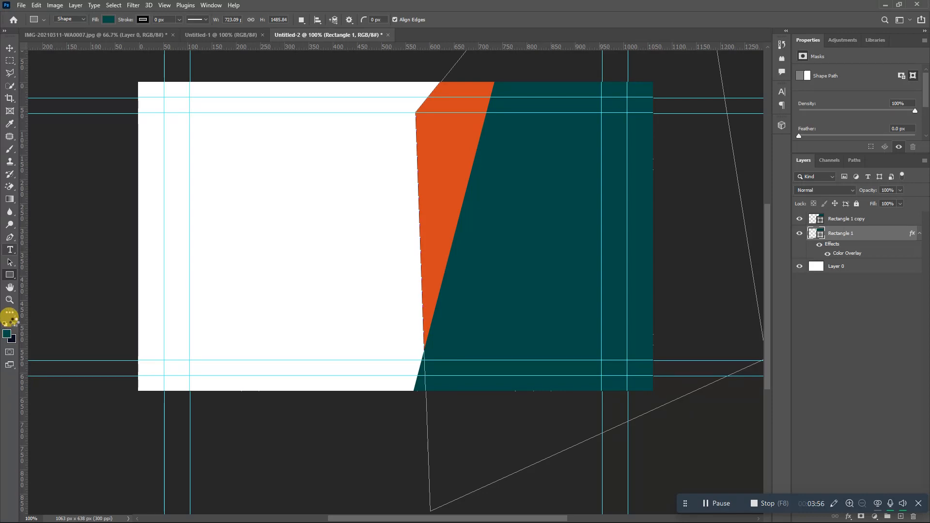
pyautogui.press('t')
pyautogui.click(13, 323)
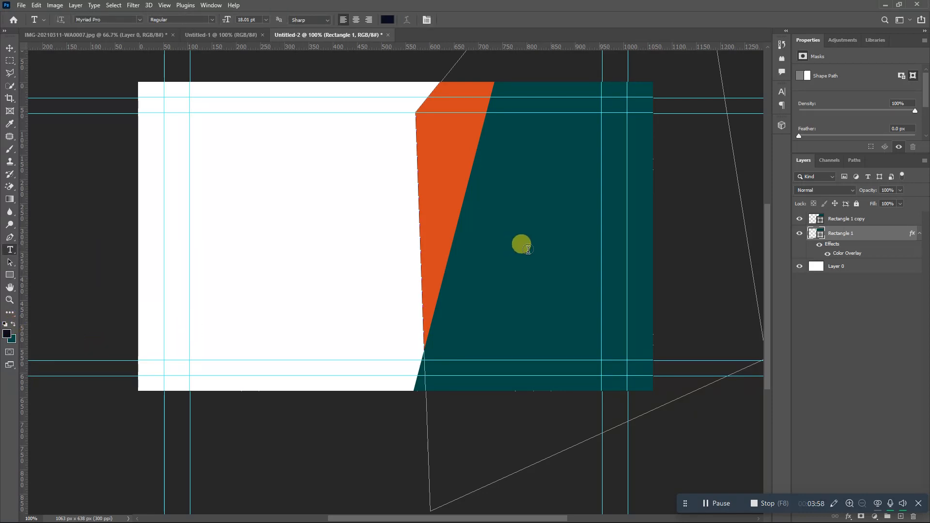
# - Group Rectangle 1 and Rectangle 1 copy with Ctrl+G, lock Group 1 and label it red
pyautogui.keyDown('shift'); pyautogui.click(867, 224); pyautogui.keyUp('shift')
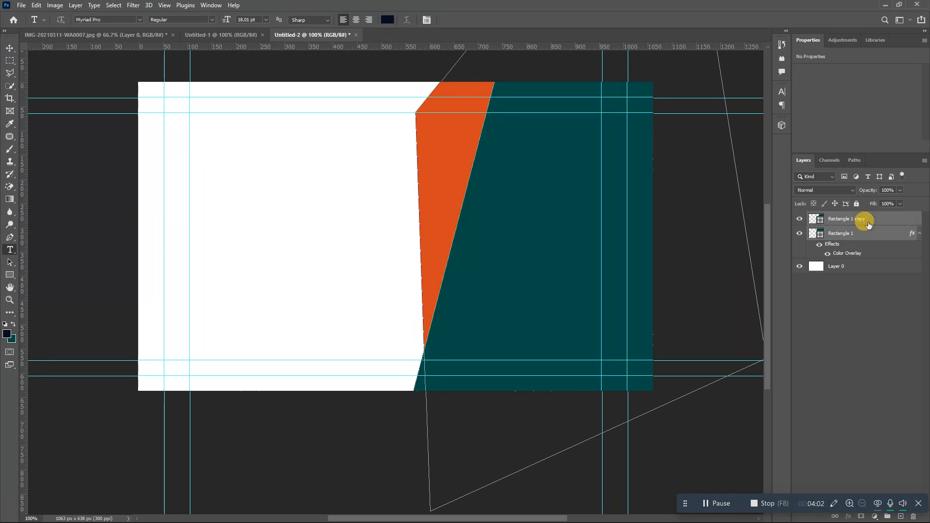
pyautogui.hotkey('ctrl', 'g')
pyautogui.rightClick(867, 223)
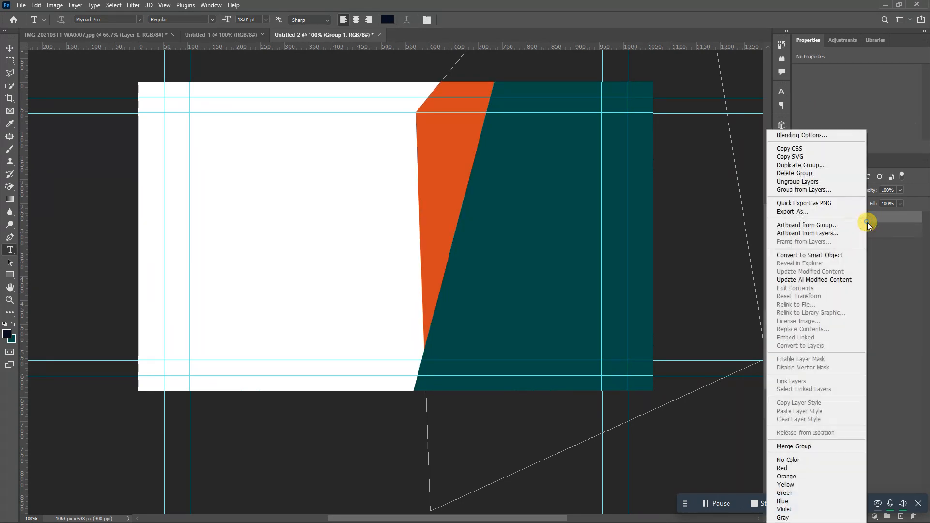
pyautogui.click(871, 222)
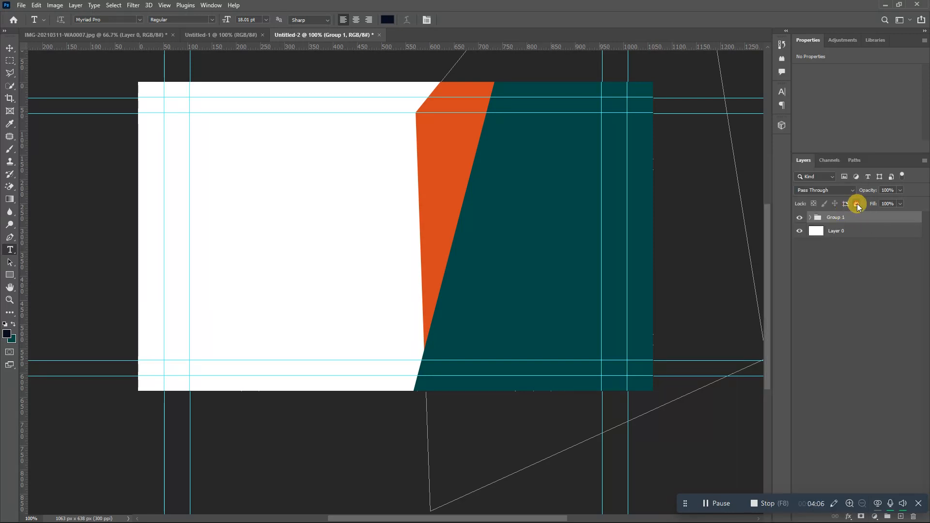
pyautogui.click(856, 203)
pyautogui.rightClick(843, 216)
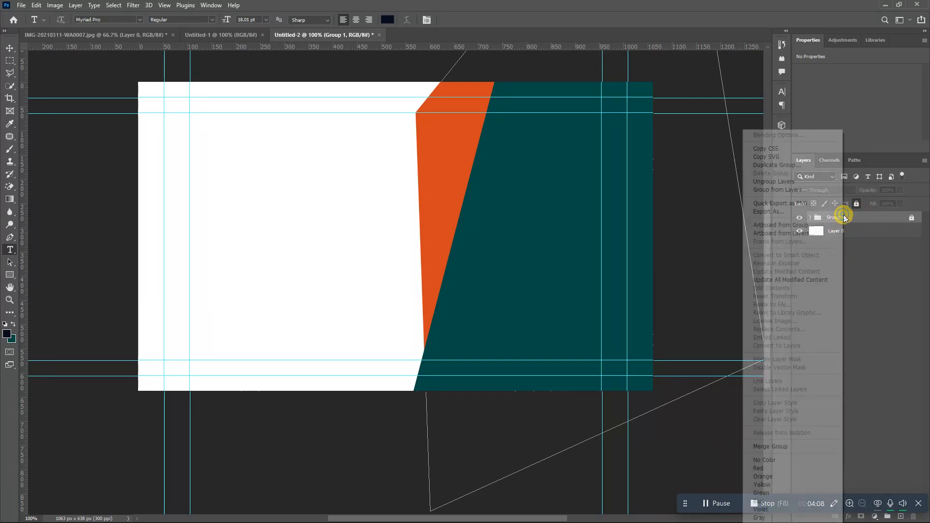
pyautogui.click(761, 469)
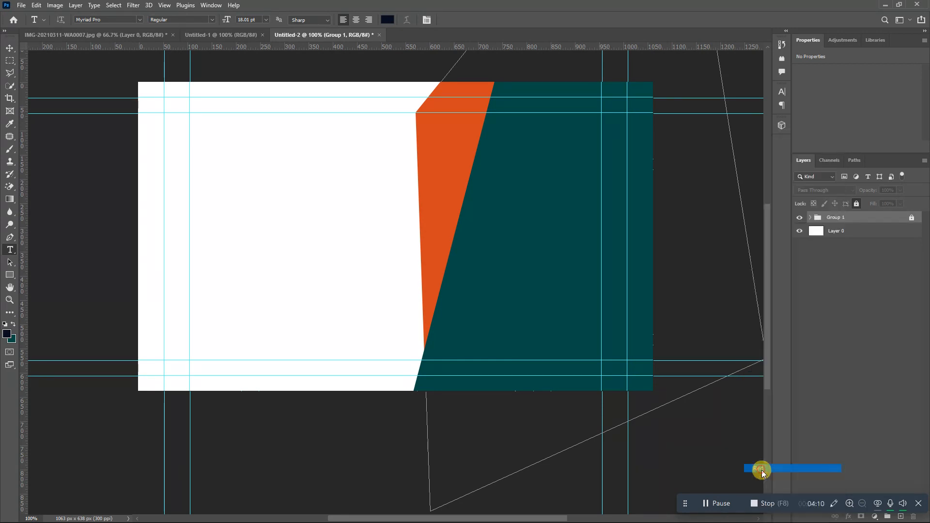
# - Draw a thin 490 × 3 px line in the card's sampled teal across the white front
pyautogui.click(10, 276)
pyautogui.click(7, 334)
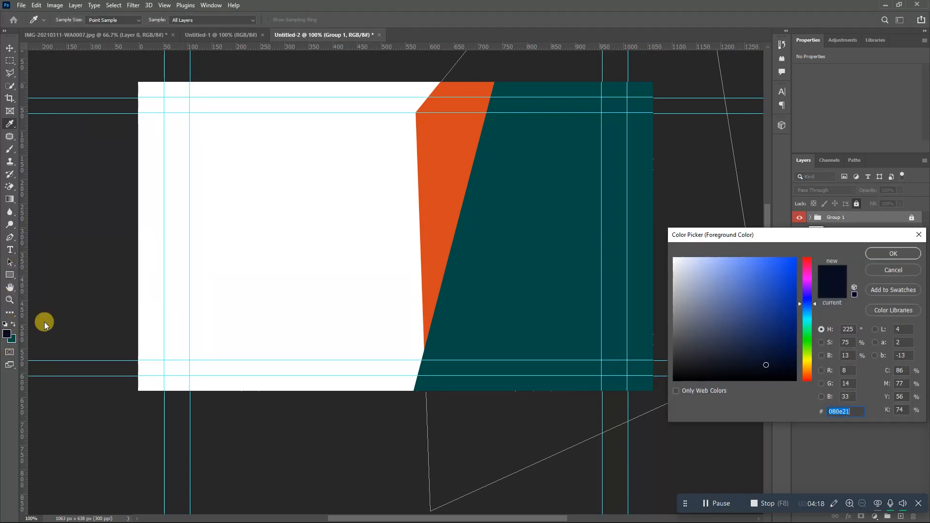
pyautogui.click(485, 260)
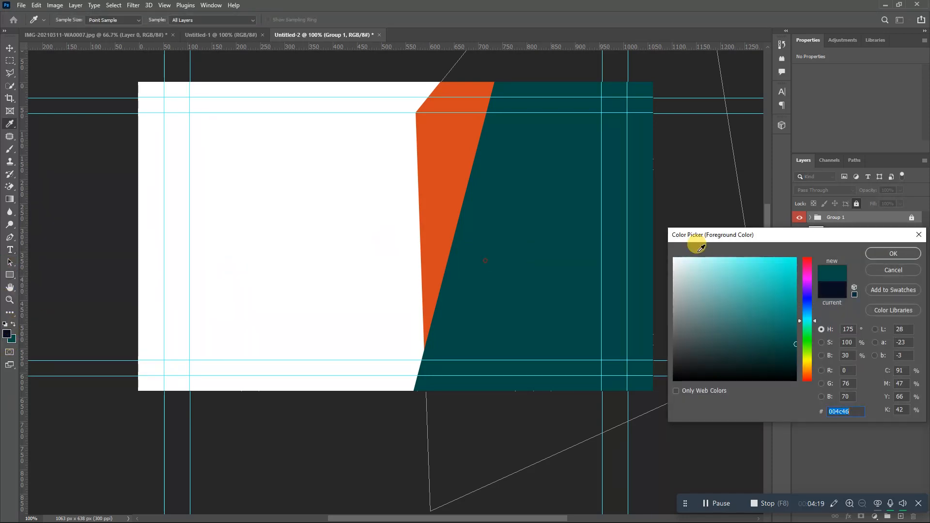
pyautogui.click(887, 250)
pyautogui.click(887, 250)
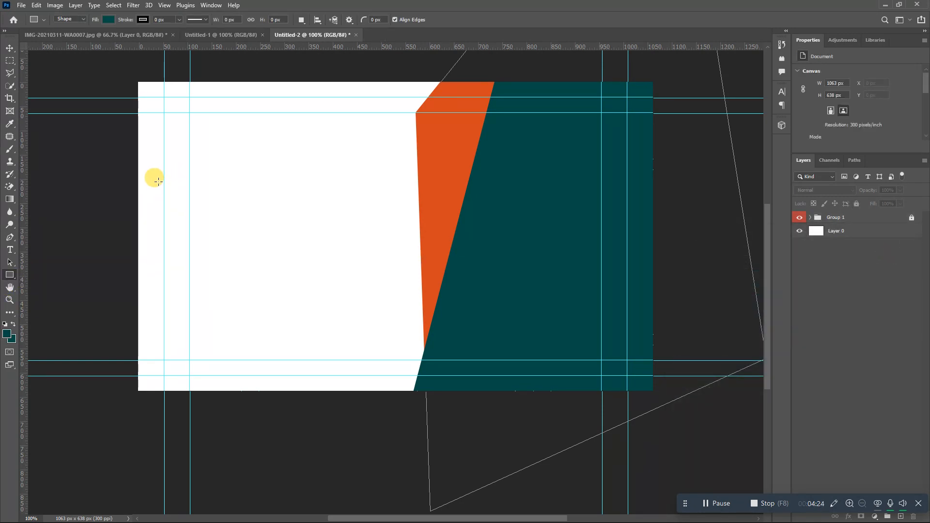
pyautogui.moveTo(159, 182); pyautogui.dragTo(395, 183)
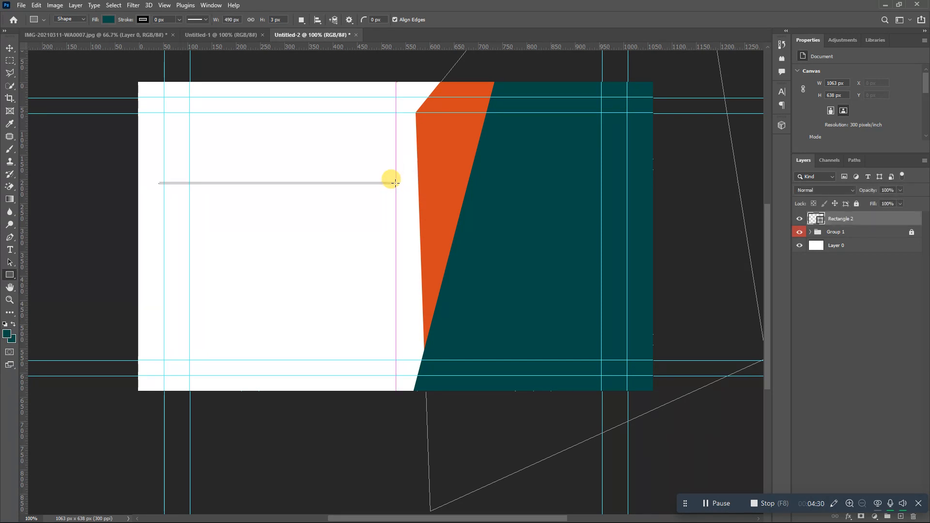
pyautogui.click(10, 50)
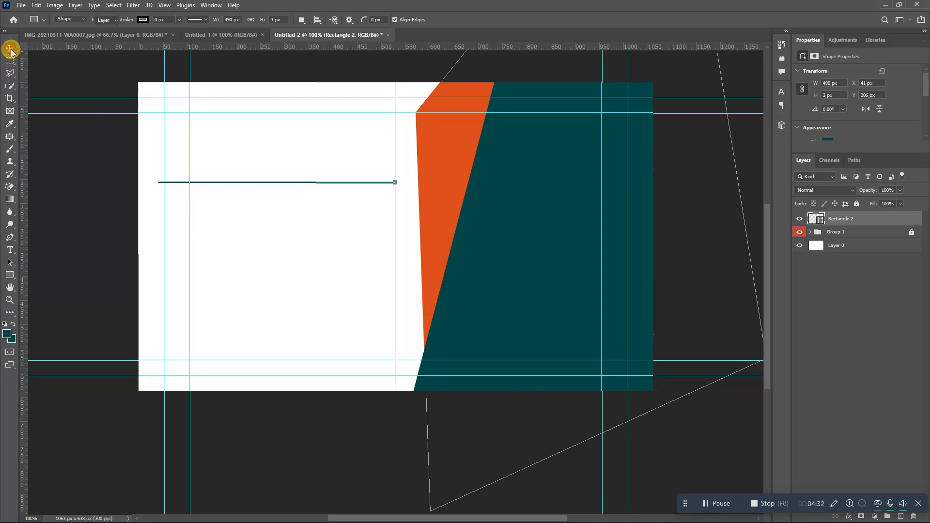
pyautogui.click(255, 308)
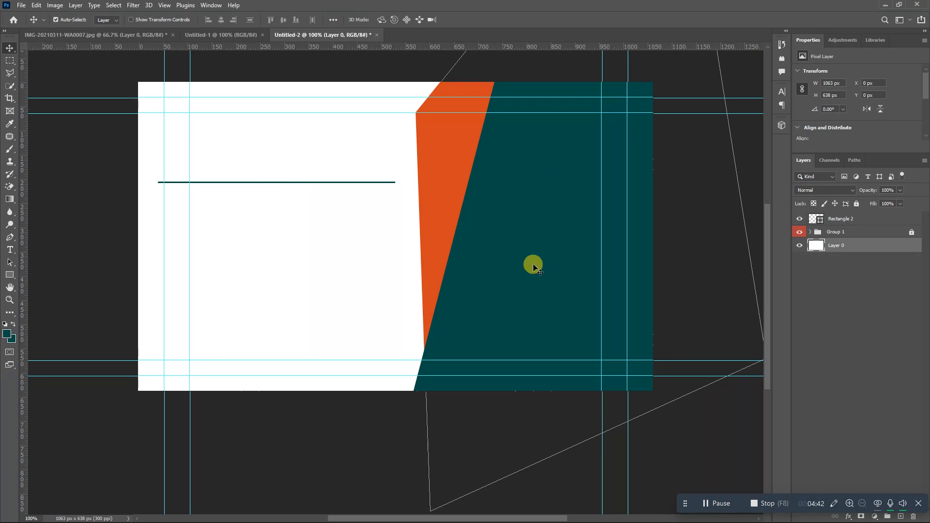
# - Draw a 144 px circle on the teal back with the Ellipse tool
pyautogui.click(10, 282)
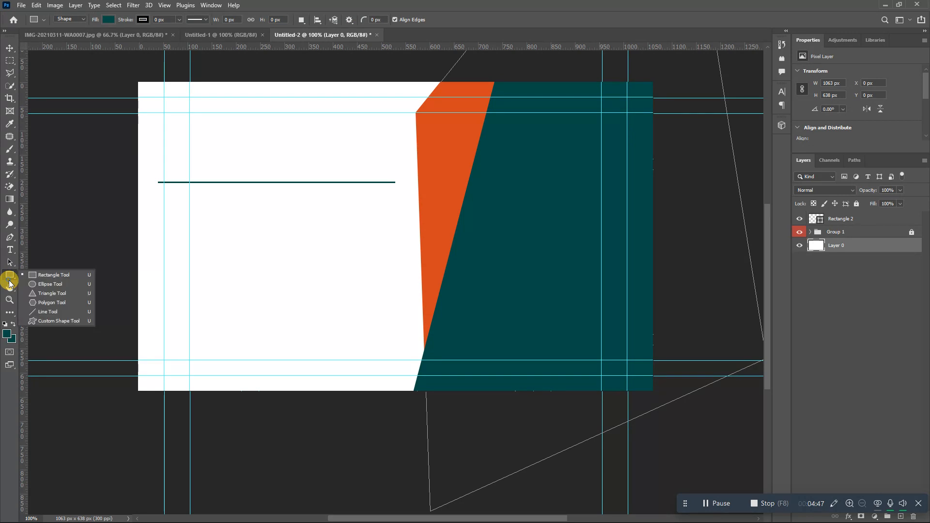
pyautogui.click(48, 275)
pyautogui.moveTo(521, 186); pyautogui.dragTo(592, 243)
pyautogui.click(594, 244)
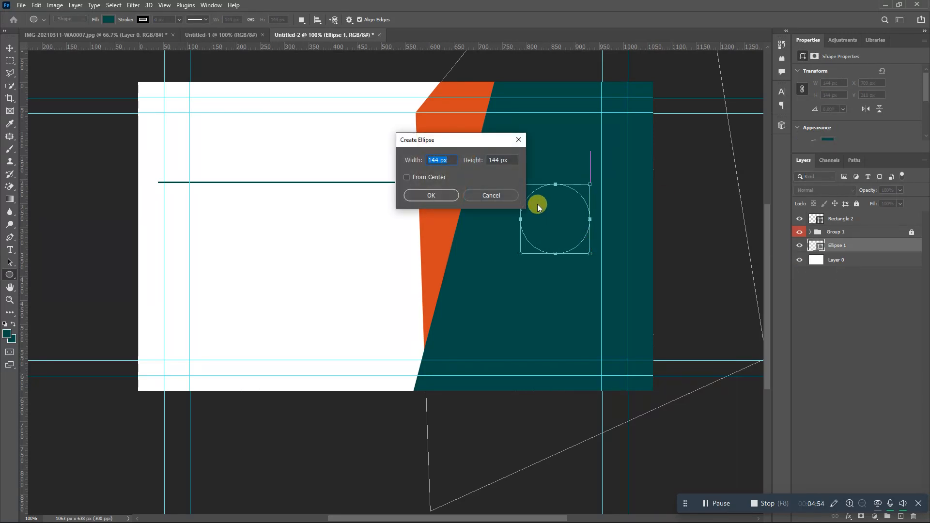
pyautogui.click(504, 195)
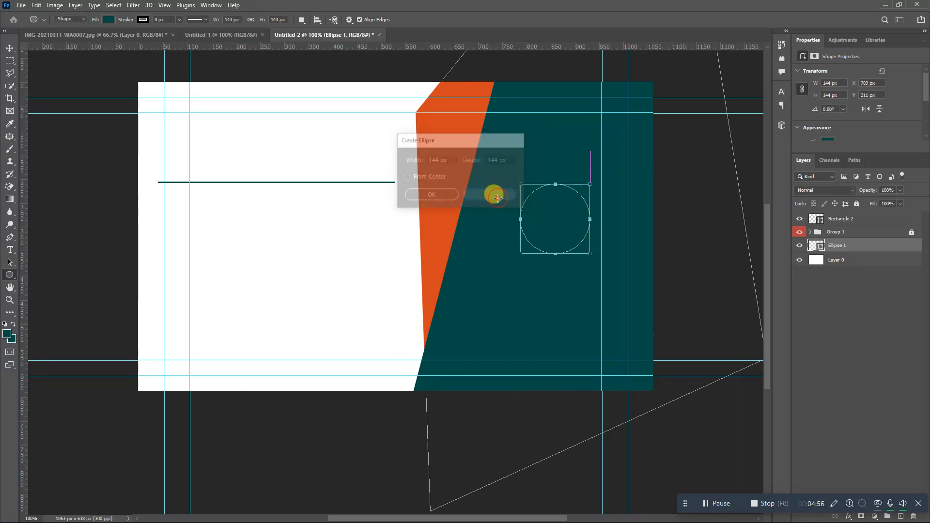
# - Rename Group 1 to 'shape' and move Ellipse 1 to the top of the layer stack
pyautogui.doubleClick(835, 232)
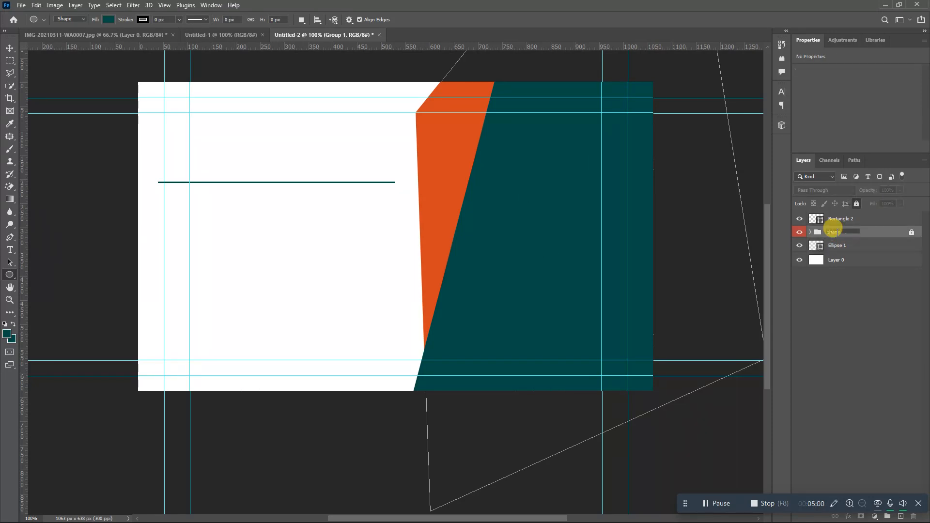
pyautogui.click(853, 247)
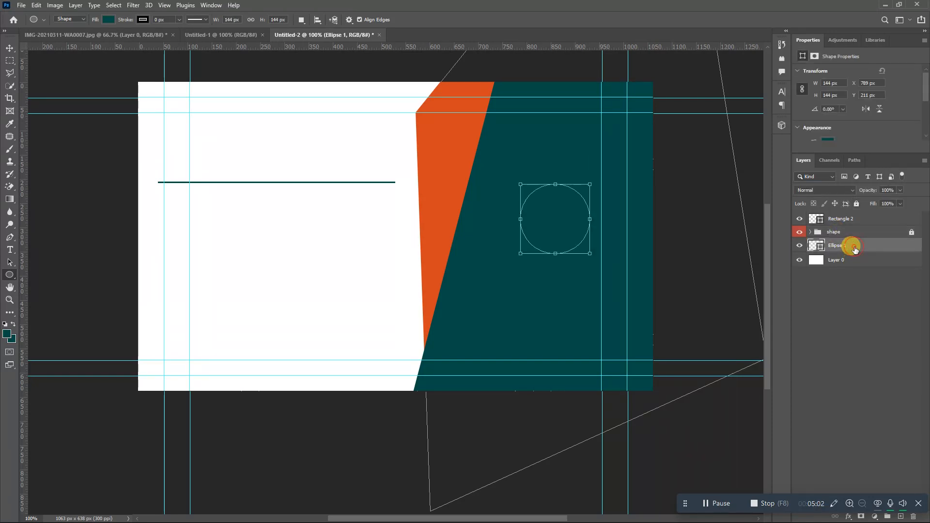
pyautogui.moveTo(855, 249); pyautogui.dragTo(863, 215)
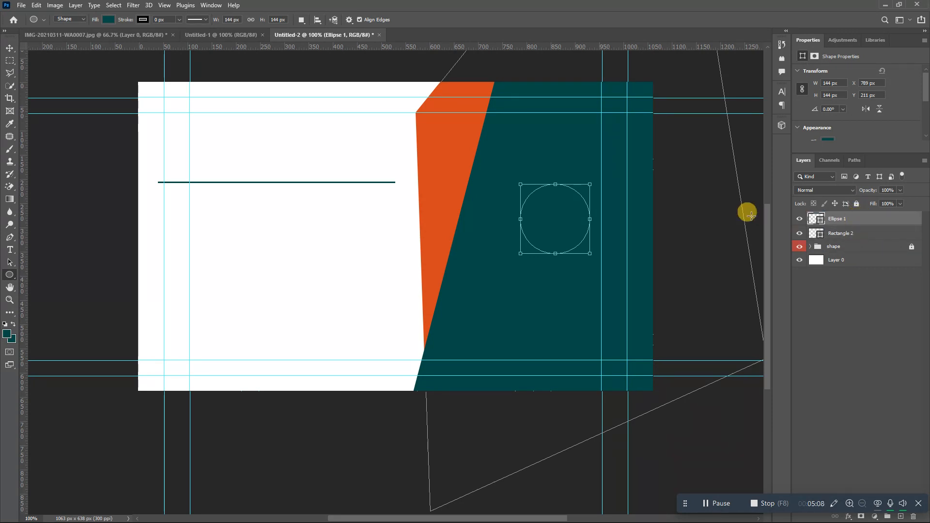
# - Give the circle a pale PANTONE 663 C Color Overlay
pyautogui.doubleClick(863, 220)
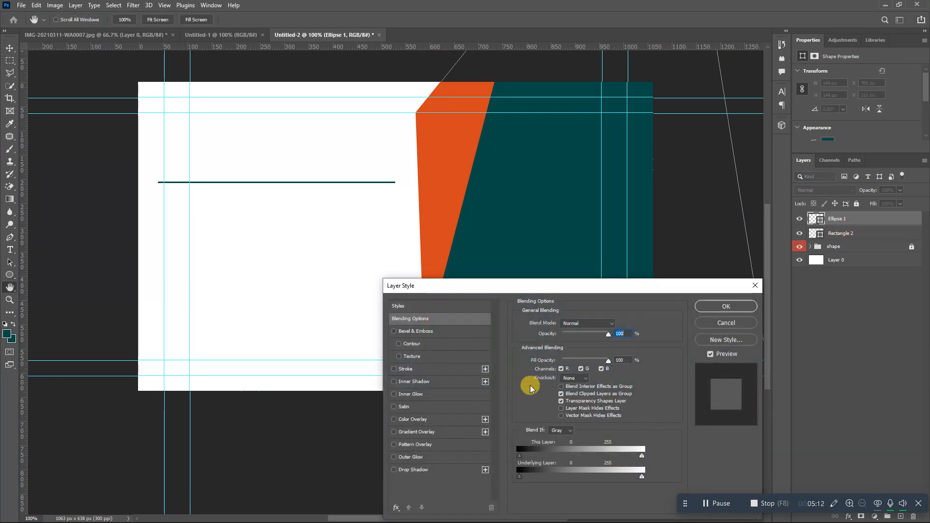
pyautogui.click(417, 419)
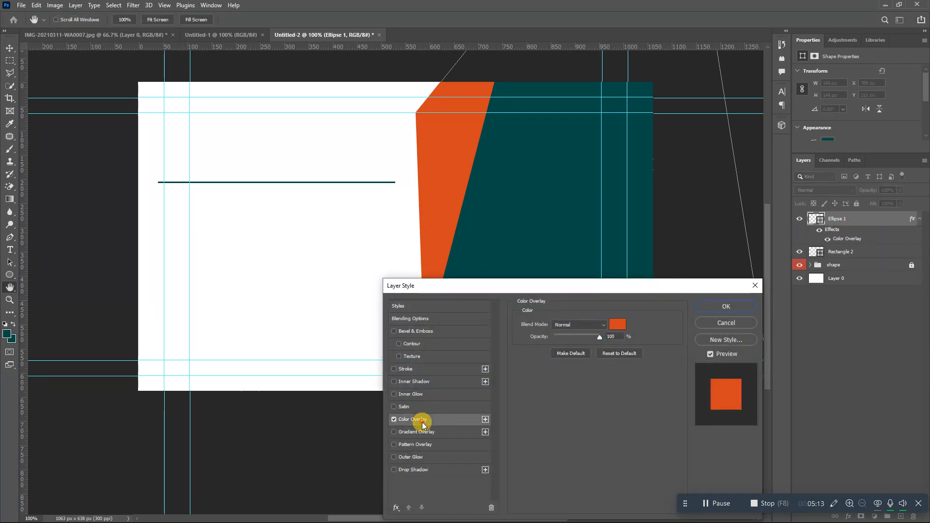
pyautogui.click(617, 324)
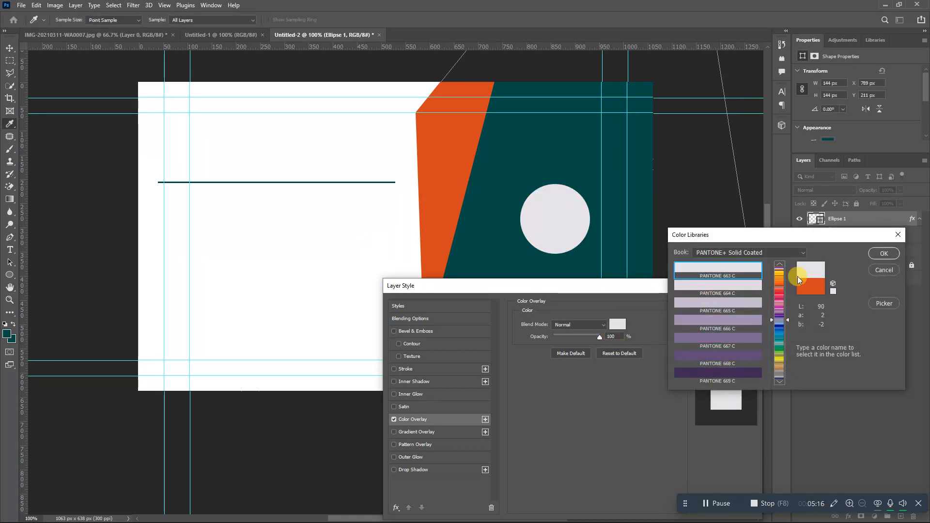
pyautogui.click(867, 254)
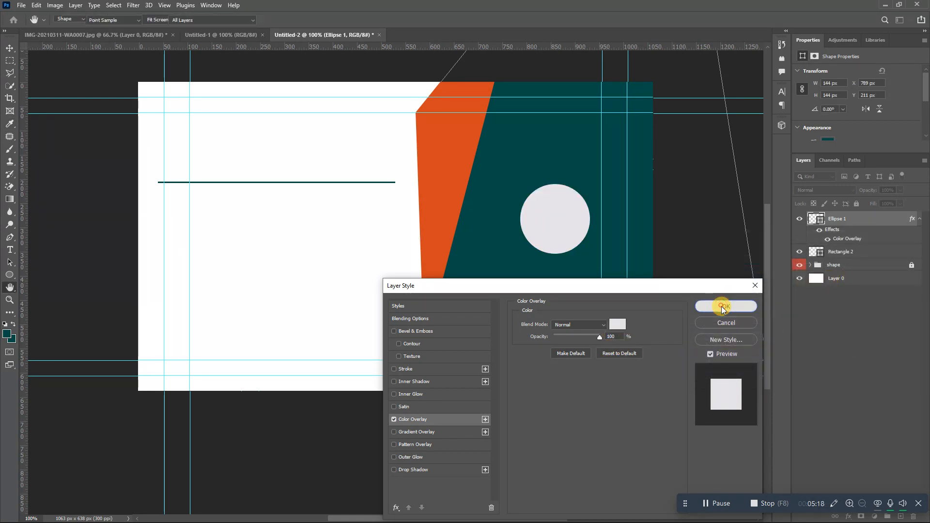
pyautogui.click(721, 306)
pyautogui.click(9, 249)
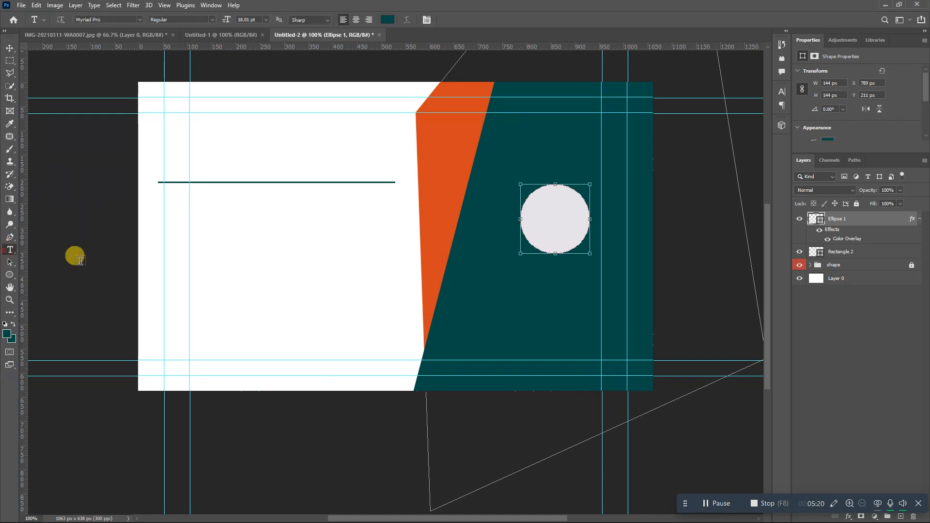
# - Type LOGO in dark teal and move it into the centre of the pale circle
pyautogui.click(232, 291)
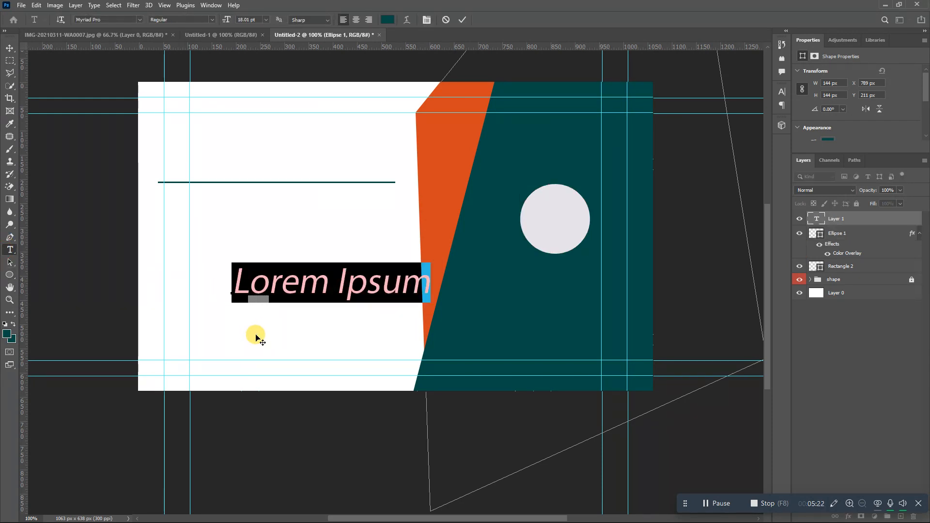
pyautogui.write('LOG')
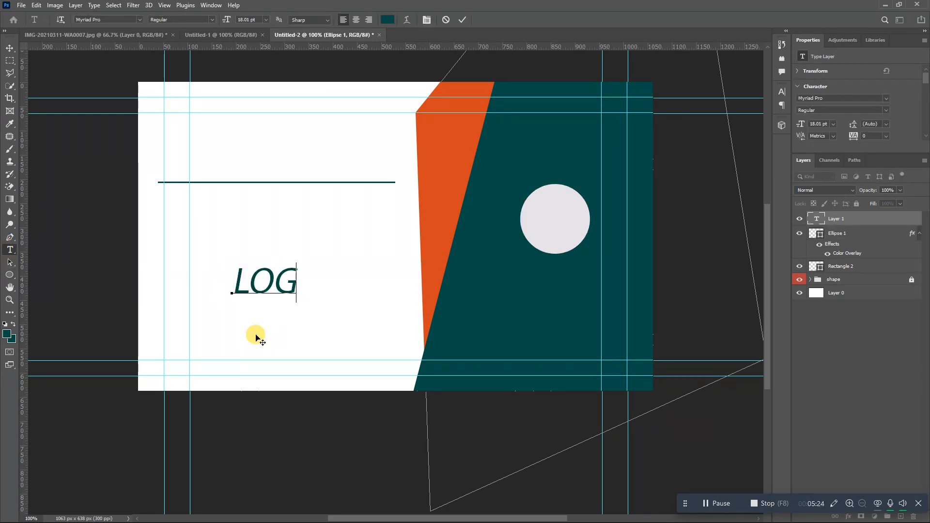
pyautogui.write('O')
pyautogui.hotkey('ctrl', 'a')
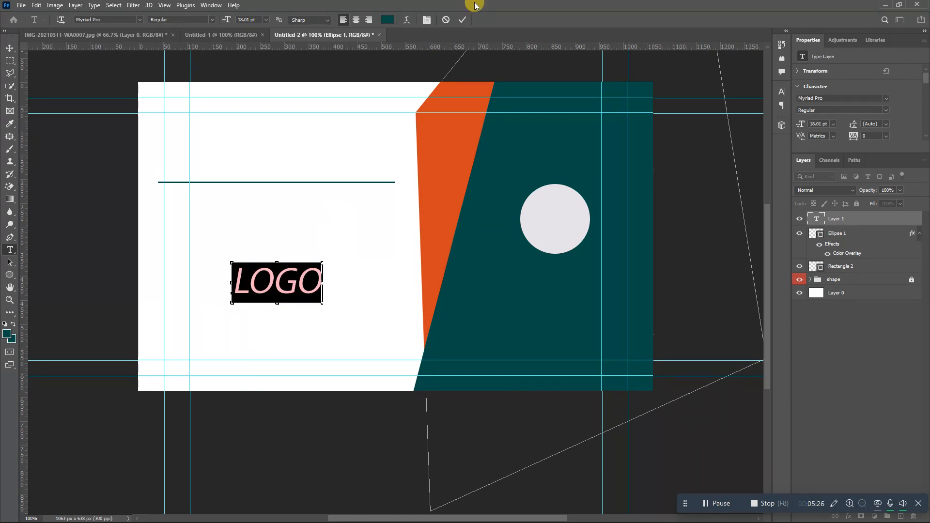
pyautogui.click(462, 19)
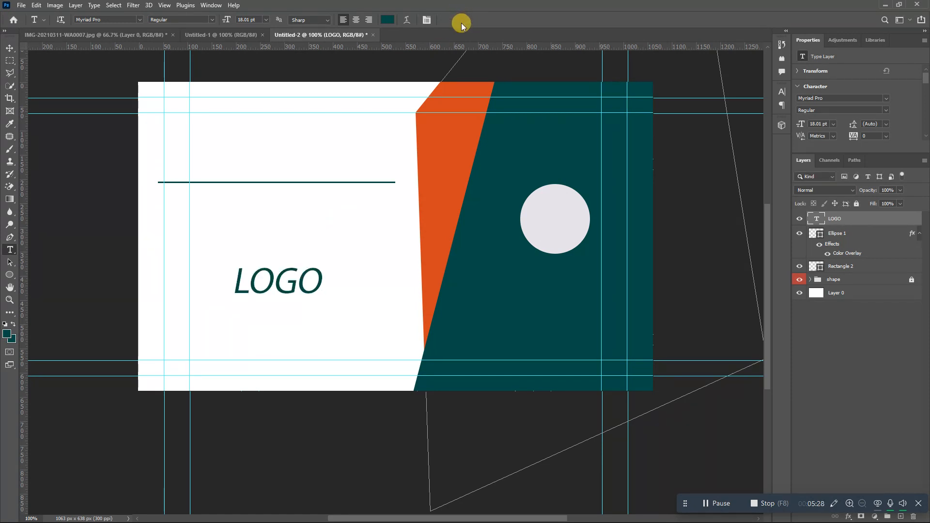
pyautogui.hotkey('ctrl', 't')
pyautogui.moveTo(295, 294); pyautogui.dragTo(564, 226)
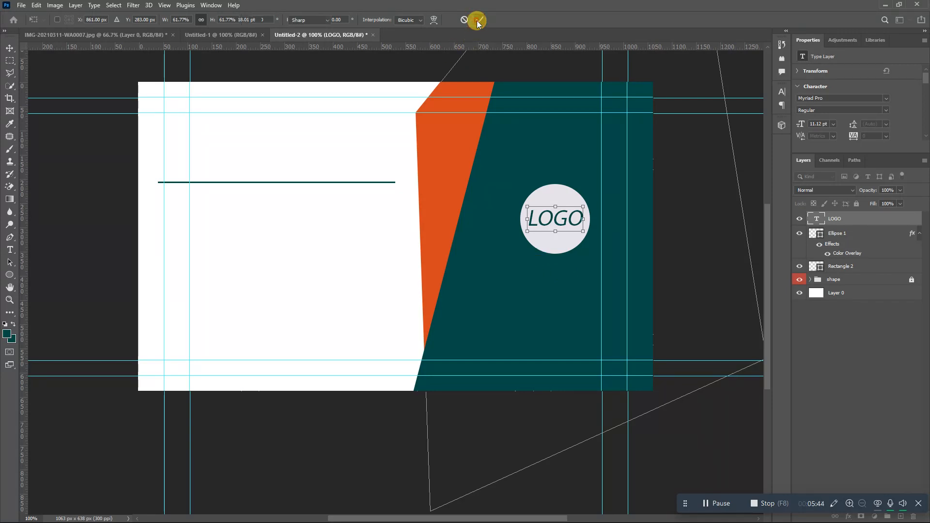
pyautogui.press('Return')
# - Add a new text box on the teal back coloured with the circle's pale tone
pyautogui.press('t')
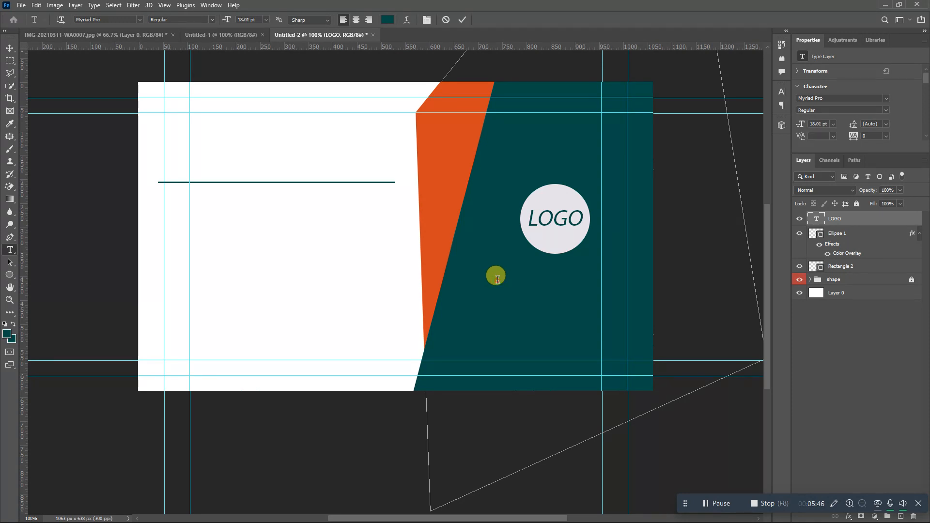
pyautogui.click(497, 280)
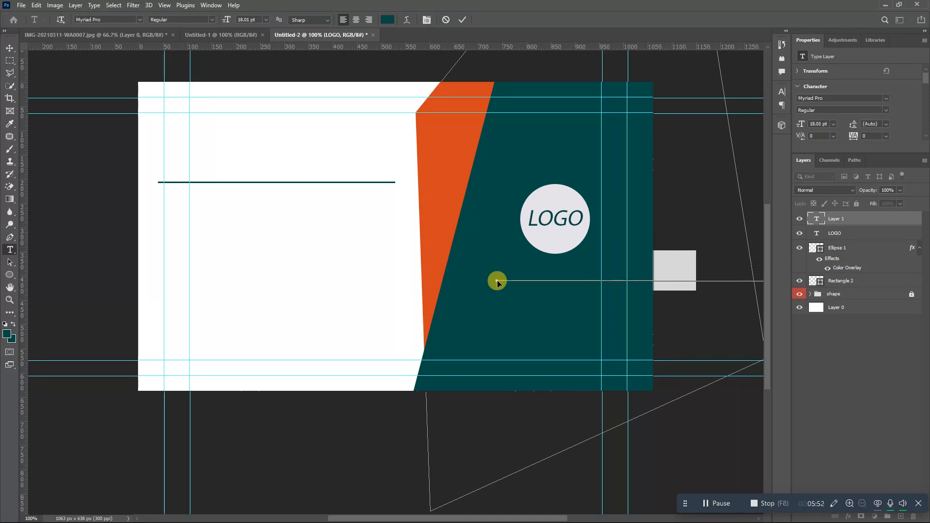
pyautogui.hotkey('ctrl', 'a')
pyautogui.click(387, 20)
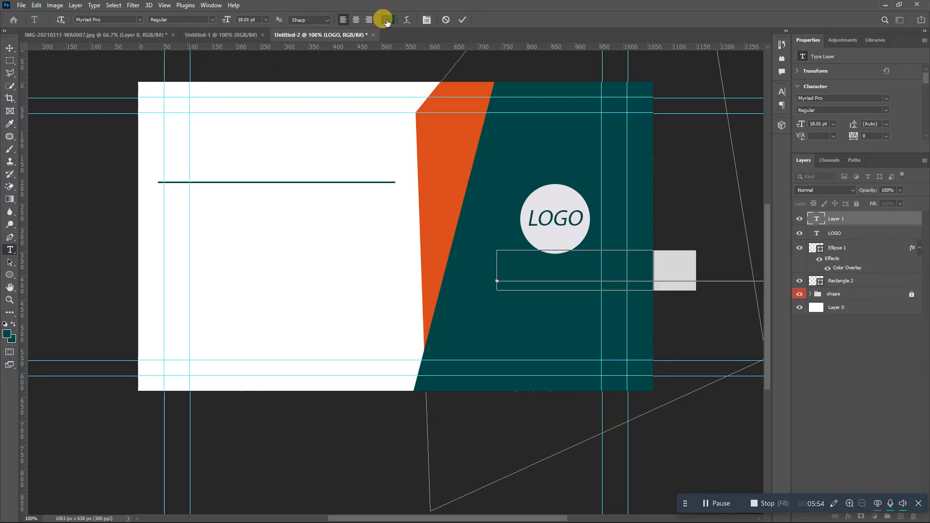
pyautogui.click(536, 200)
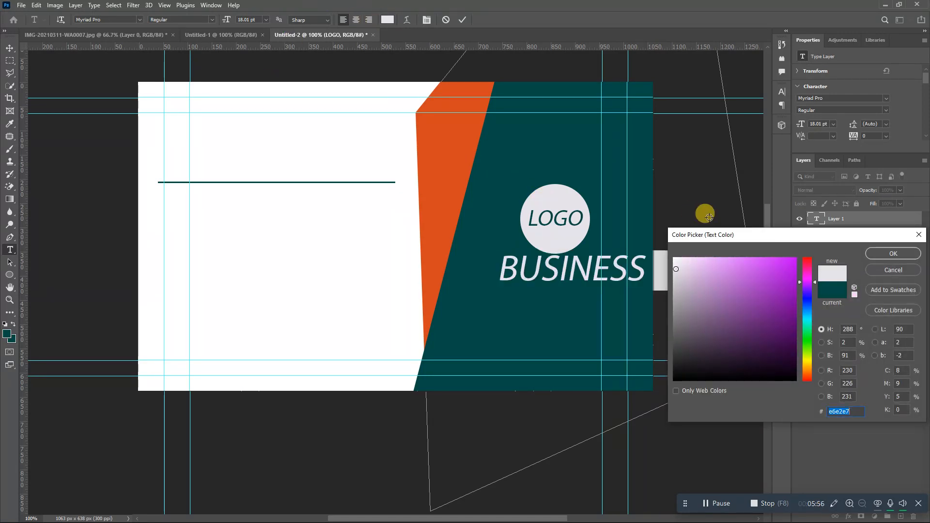
pyautogui.click(893, 253)
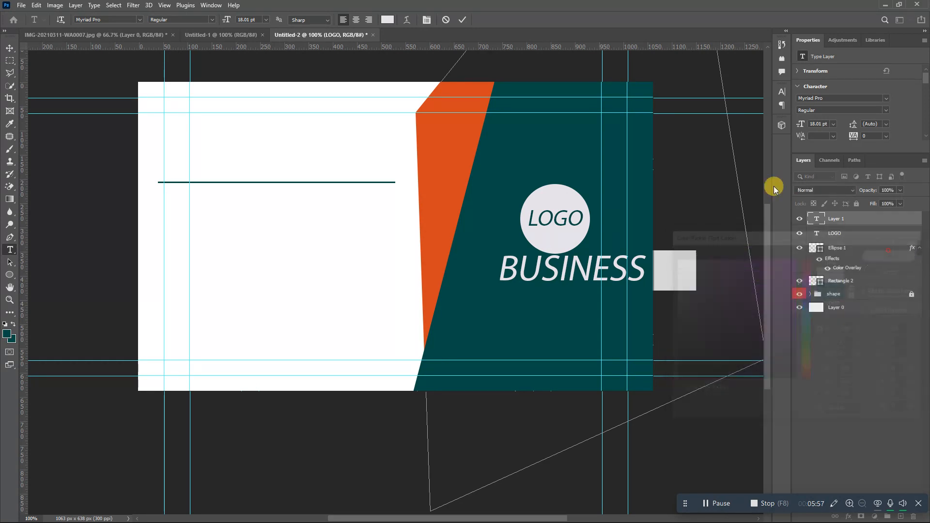
pyautogui.click(467, 17)
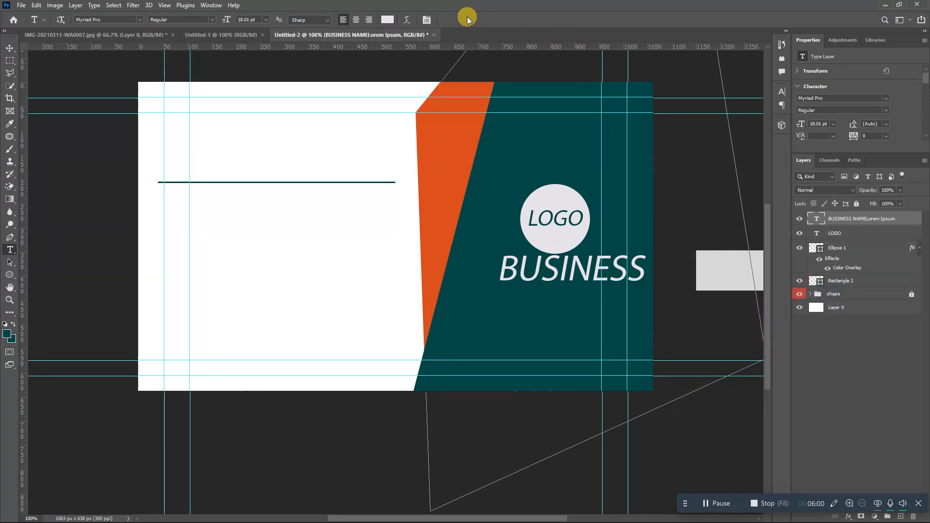
# - Scale the business name text down and place it under the LOGO circle
pyautogui.hotkey('ctrl', 't')
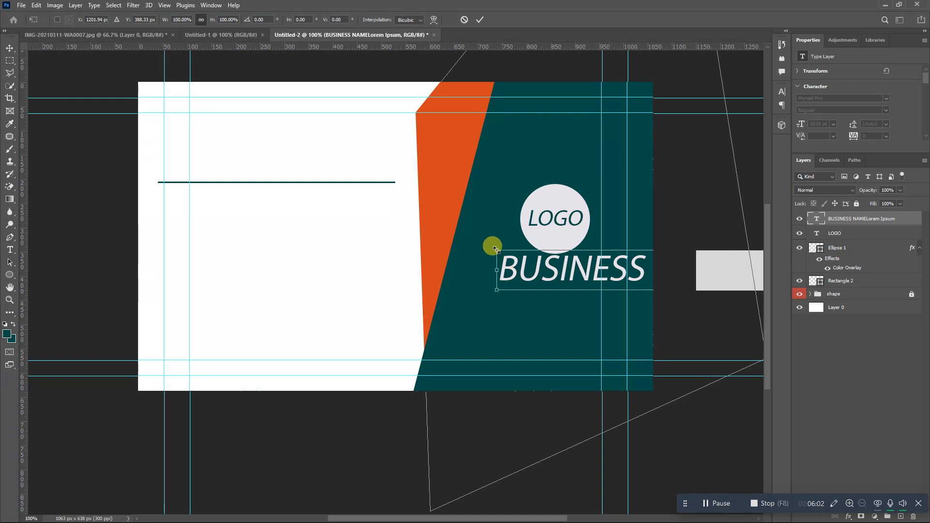
pyautogui.moveTo(495, 249); pyautogui.dragTo(510, 270)
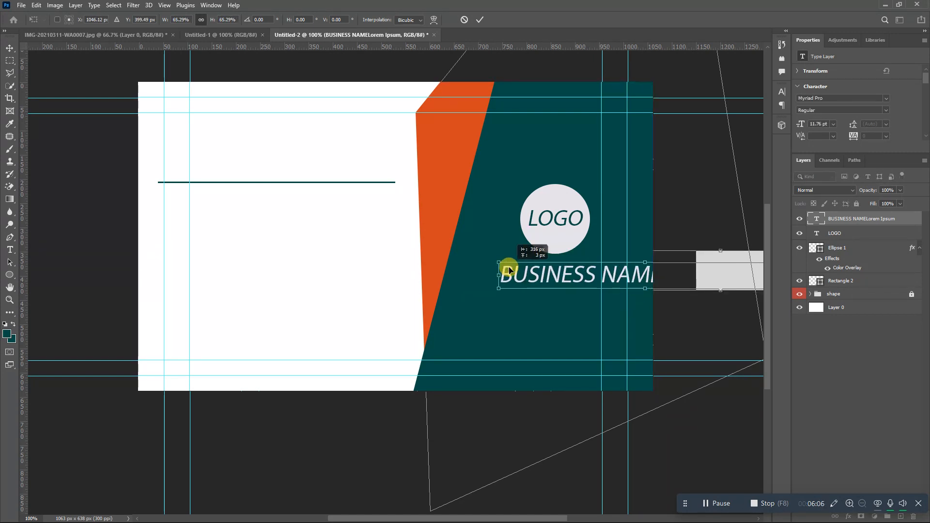
pyautogui.moveTo(648, 272); pyautogui.dragTo(597, 263)
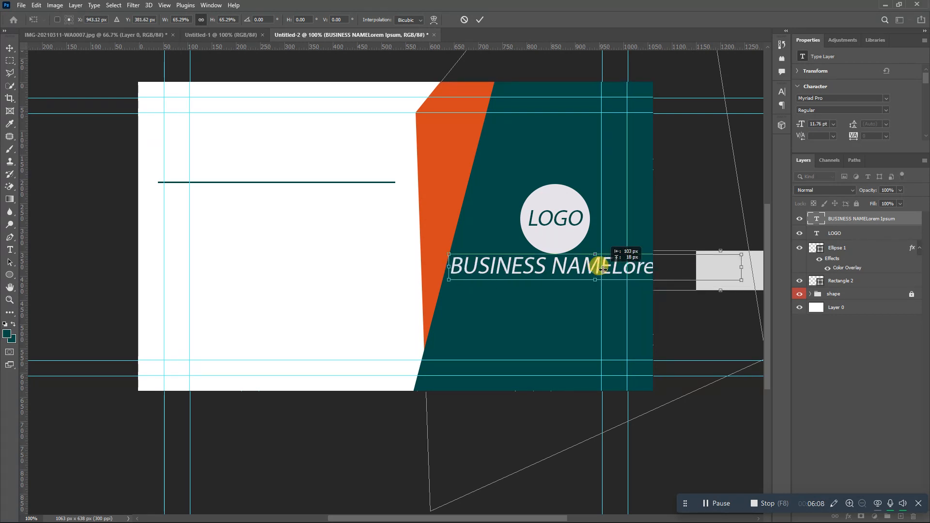
pyautogui.moveTo(734, 281); pyautogui.dragTo(639, 273)
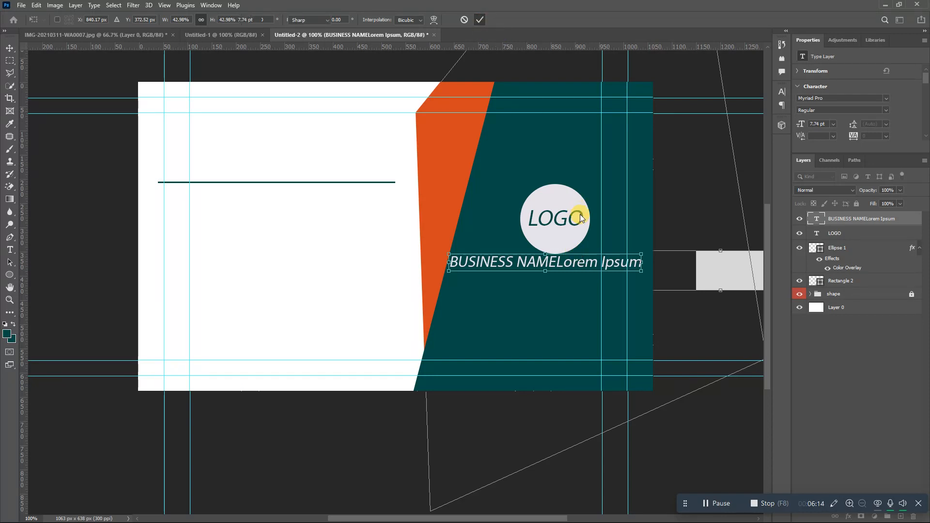
pyautogui.press('Return')
# - Delete the 'Lorem Ipsum' text so the line reads just BUSINESS NAME
pyautogui.moveTo(559, 262); pyautogui.dragTo(659, 271)
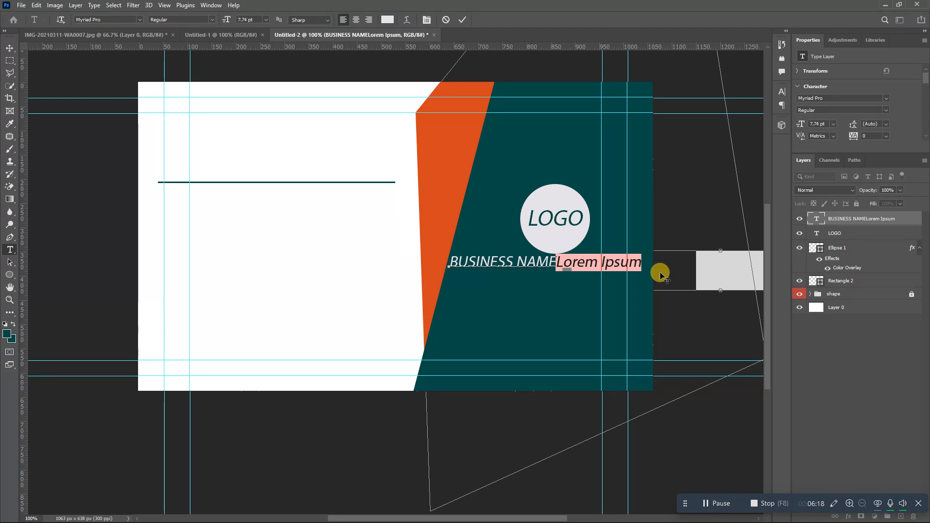
pyautogui.press('BackSpace')
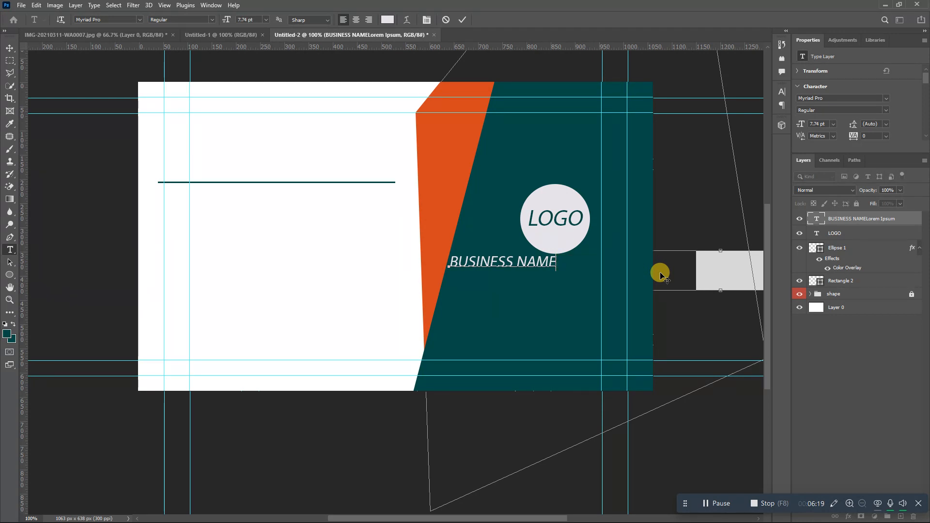
pyautogui.click(462, 18)
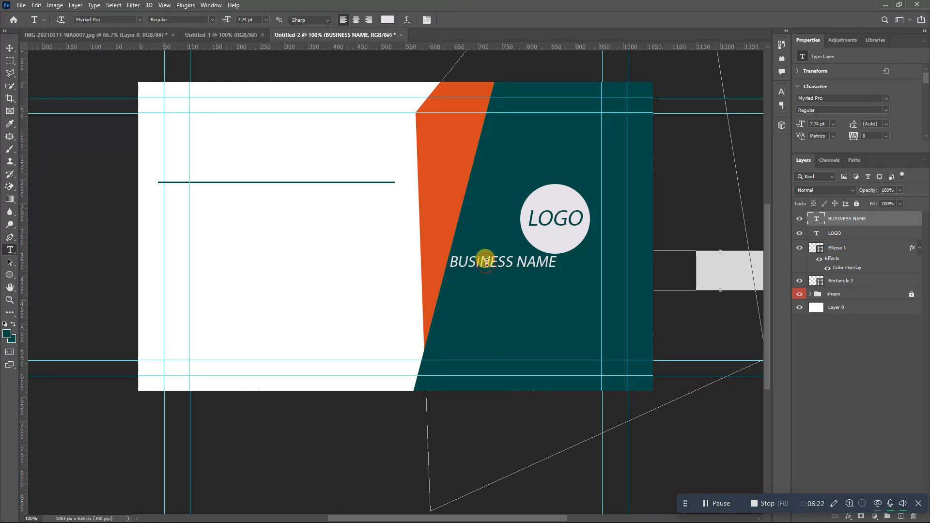
pyautogui.tripleClick(487, 262)
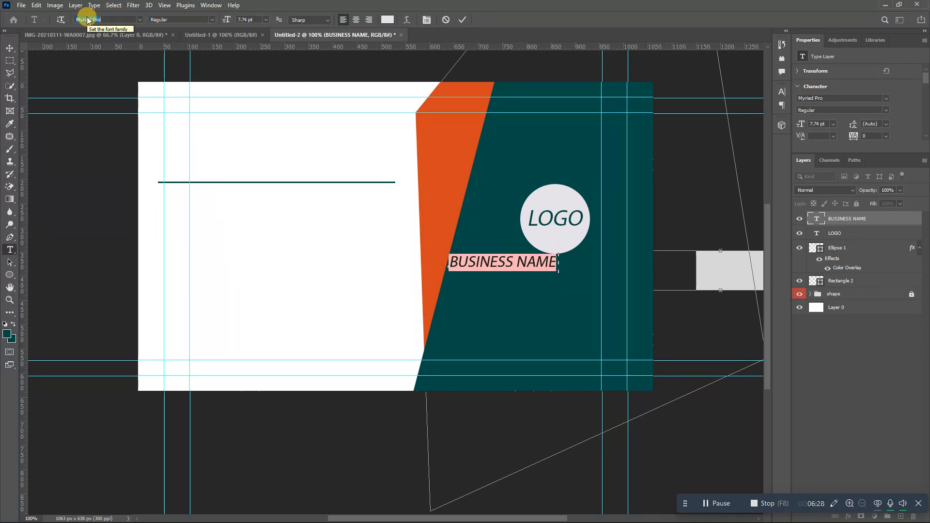
# - Set BUSINESS NAME in upright Avenir LT Std 95 Black with Faux Italic turned off
pyautogui.write('Avenir LT Std')
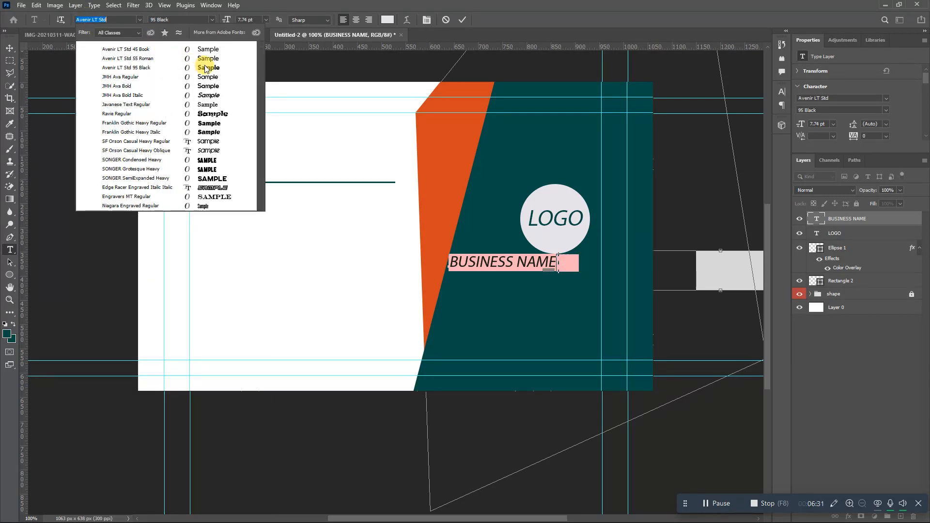
pyautogui.click(206, 67)
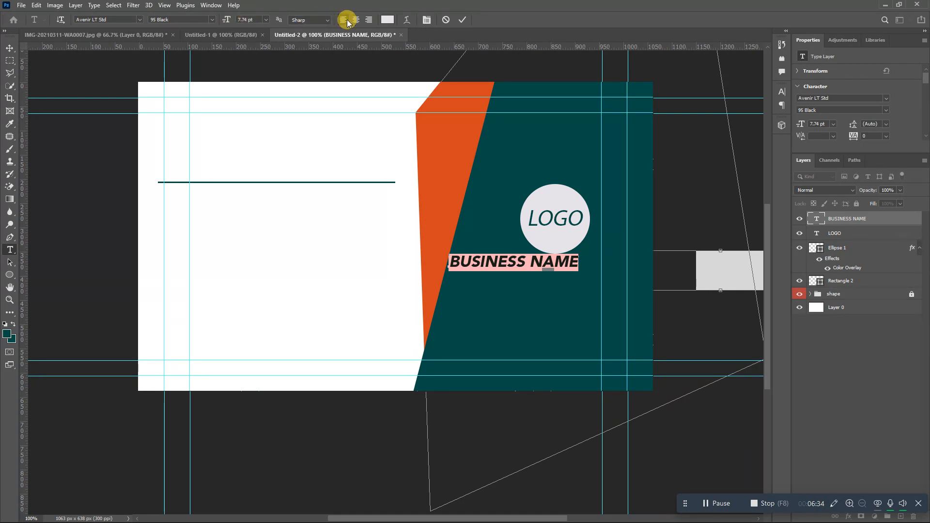
pyautogui.click(427, 20)
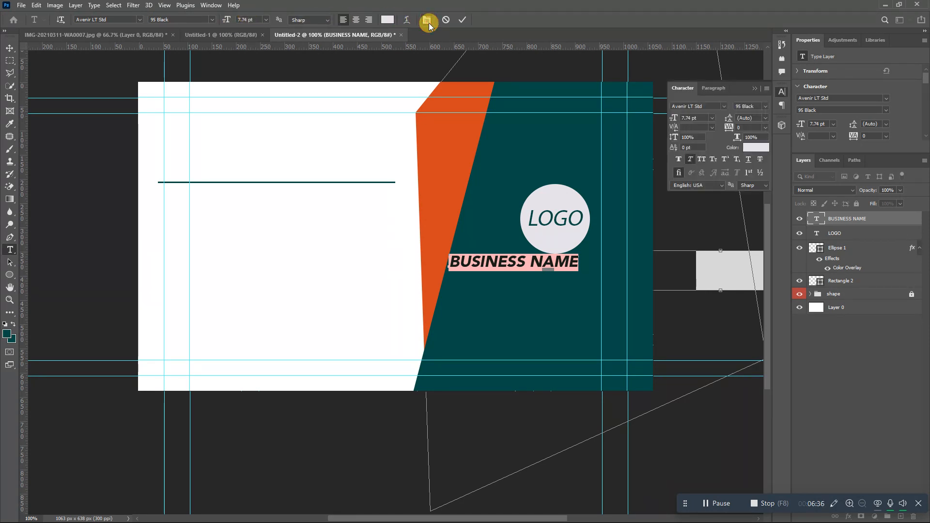
pyautogui.click(690, 159)
pyautogui.click(690, 160)
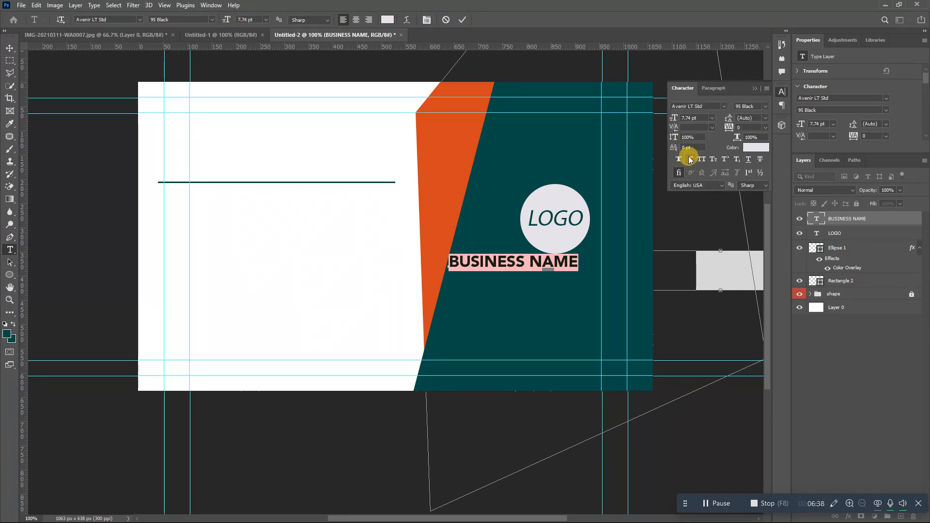
pyautogui.click(753, 88)
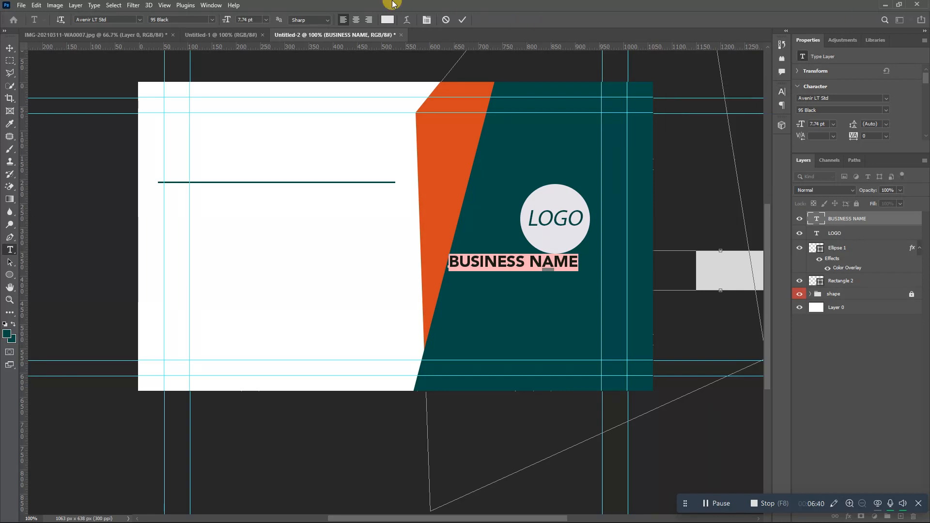
pyautogui.click(462, 22)
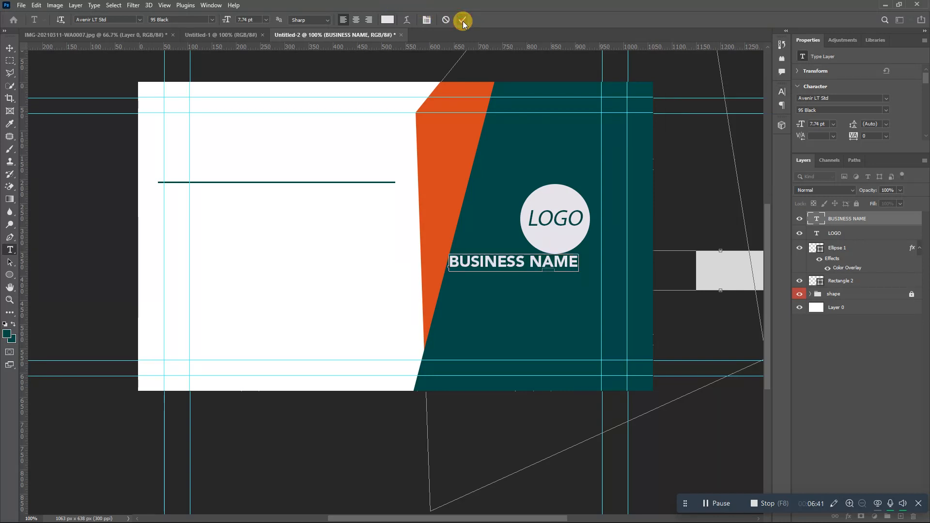
# - Move BUSINESS NAME so it sits centred beneath the LOGO circle
pyautogui.click(8, 48)
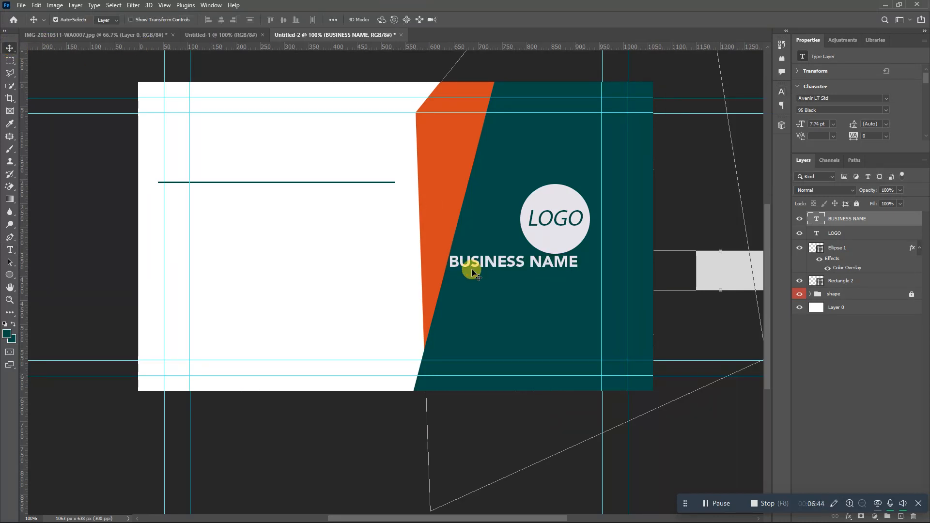
pyautogui.moveTo(478, 262); pyautogui.dragTo(514, 265)
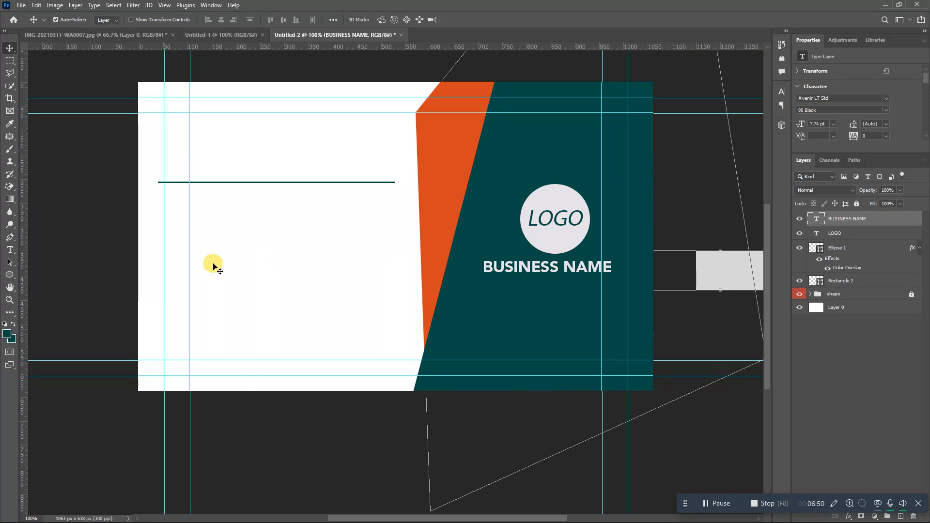
pyautogui.click(10, 250)
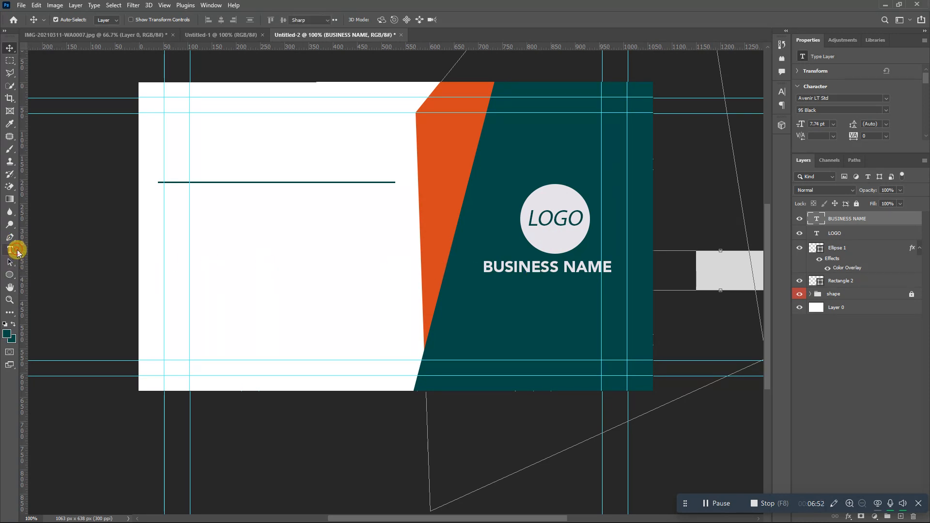
# - Add a SLOG text line below BUSINESS NAME in Avenir 45 Book at 14 pt
pyautogui.click(497, 306)
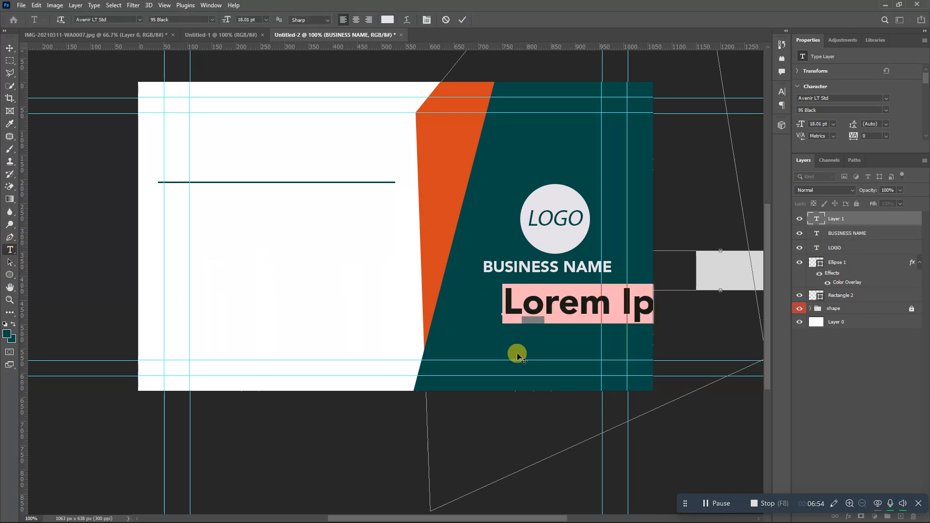
pyautogui.write('SLOG')
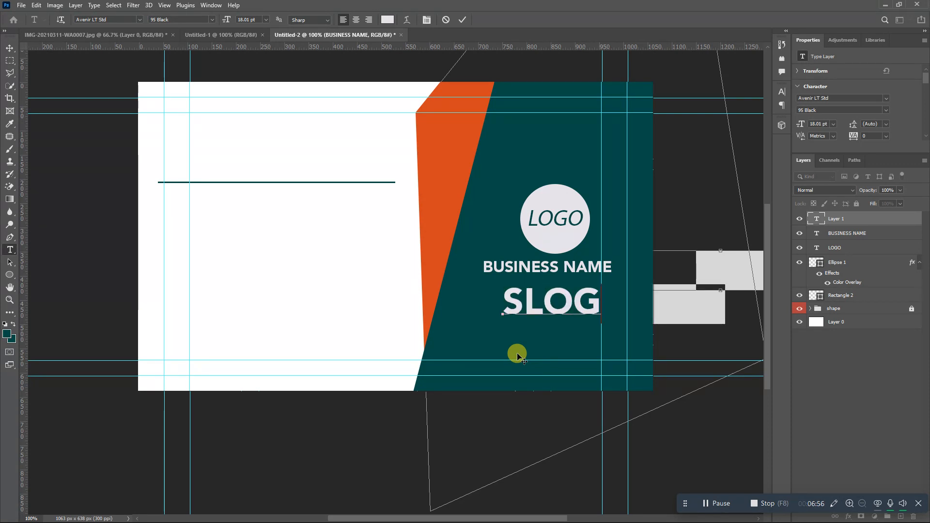
pyautogui.hotkey('ctrl', 'a')
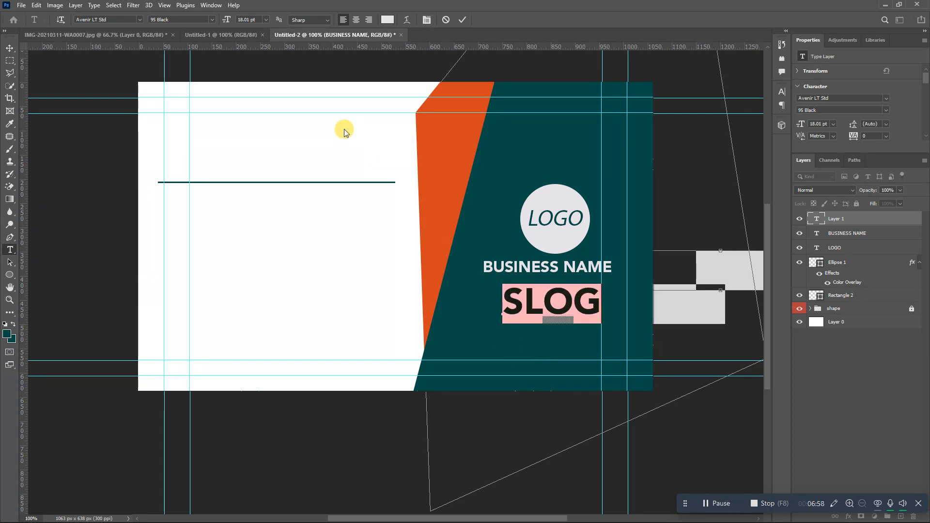
pyautogui.click(211, 20)
pyautogui.click(202, 29)
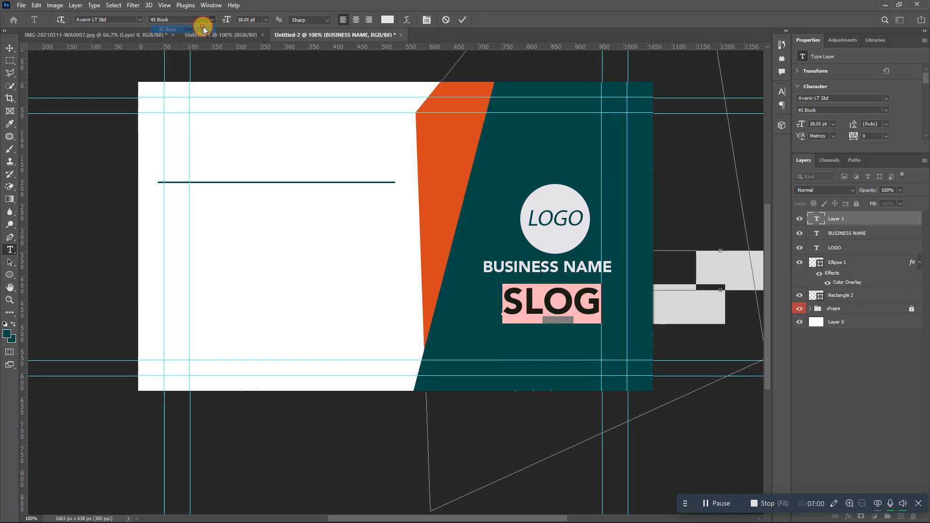
pyautogui.click(266, 19)
pyautogui.click(254, 90)
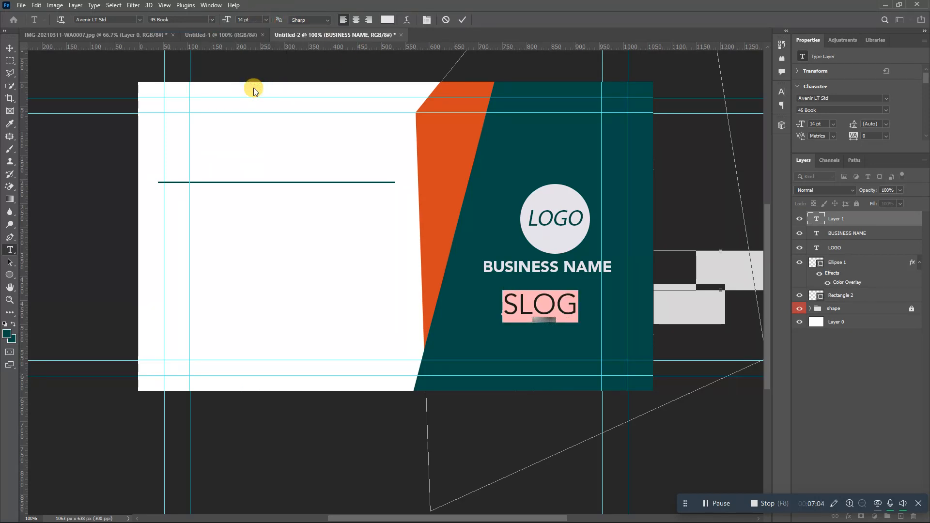
pyautogui.click(463, 19)
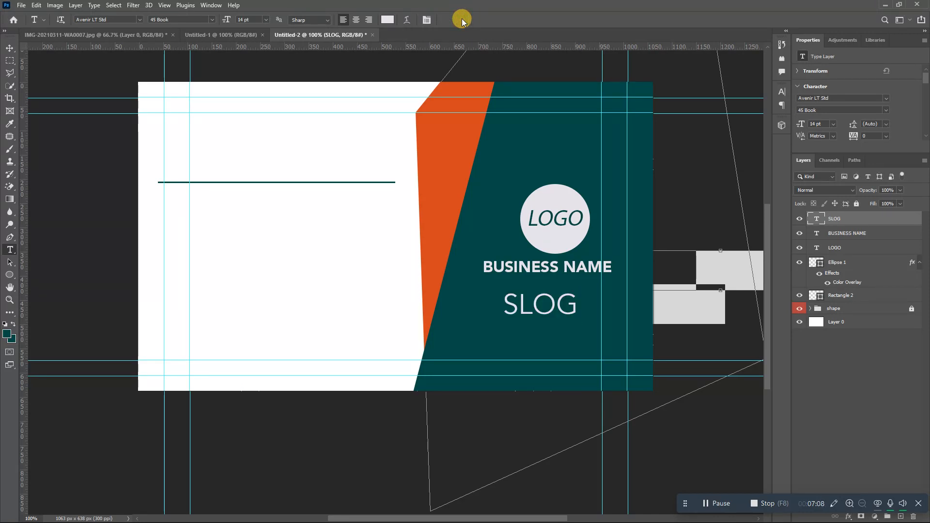
# - Scale SLOG down to about 7.54 pt and tuck it centred under BUSINESS NAME
pyautogui.hotkey('ctrl', 't')
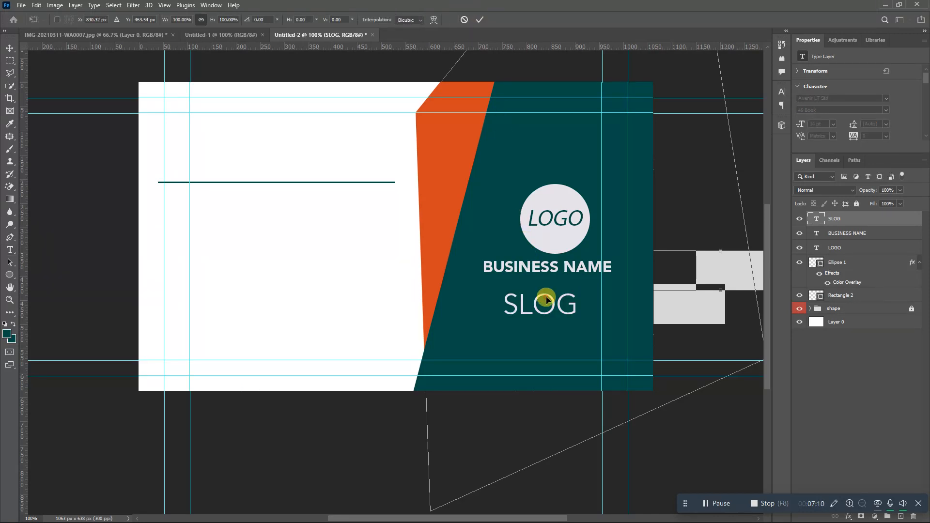
pyautogui.moveTo(577, 322); pyautogui.dragTo(571, 288)
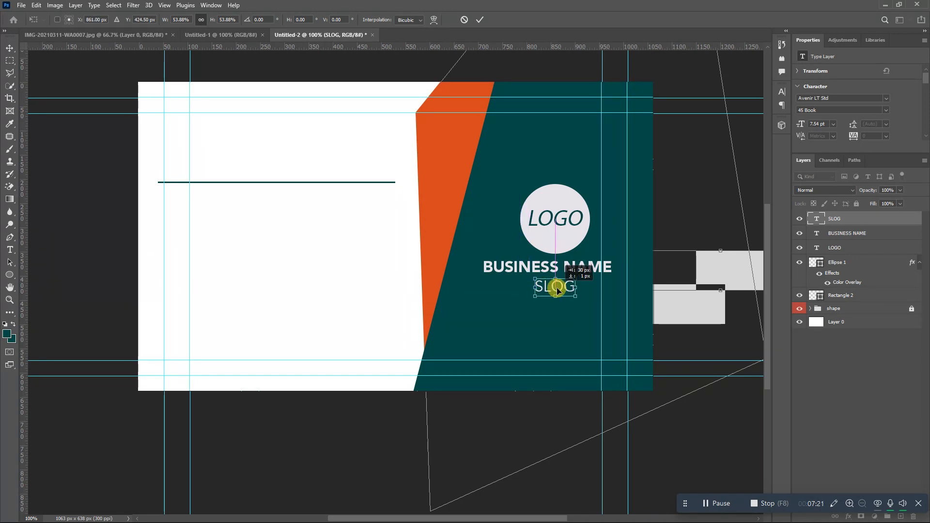
pyautogui.click(481, 23)
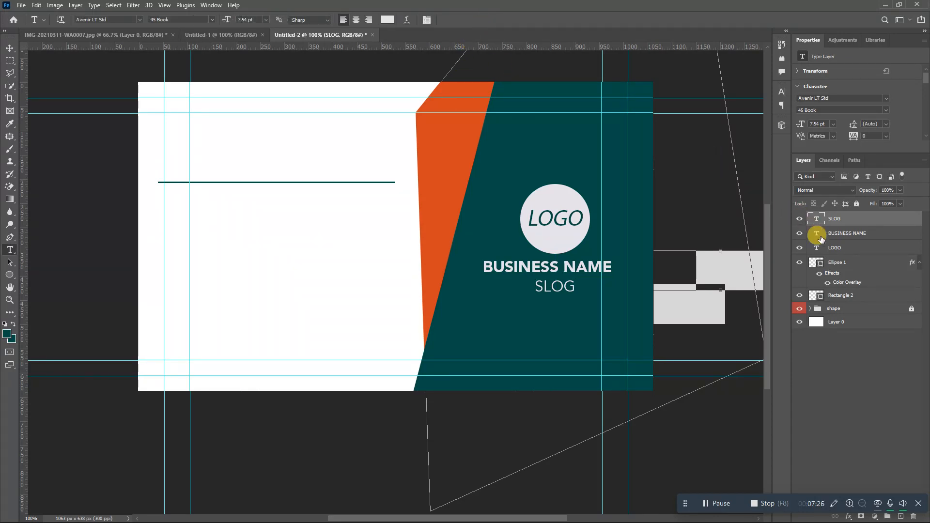
# - Group the LOGO text and Ellipse 1 circle layers into Group 1
pyautogui.click(831, 248)
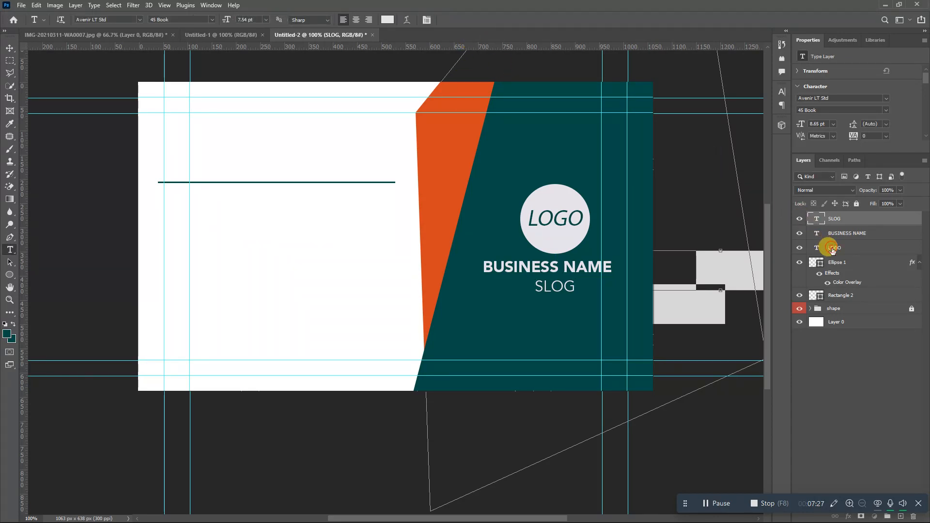
pyautogui.click(839, 270)
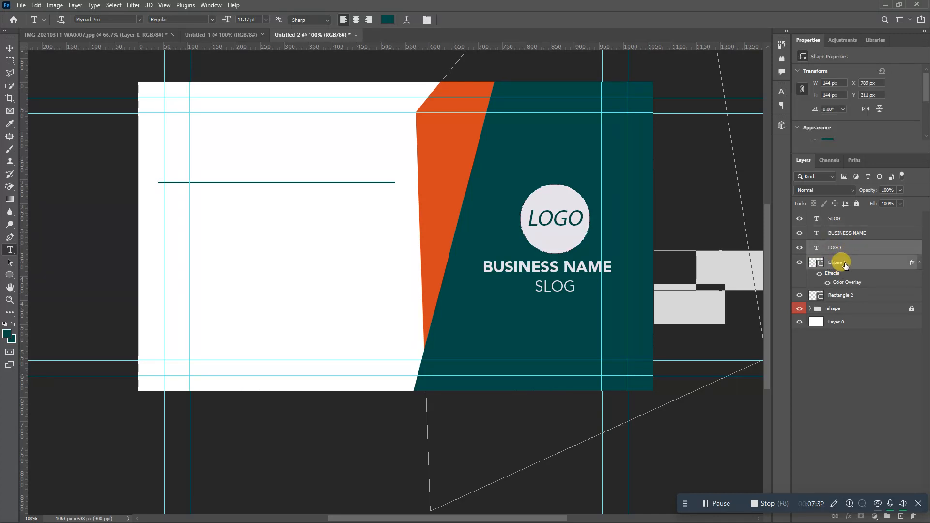
pyautogui.hotkey('ctrl', 'g')
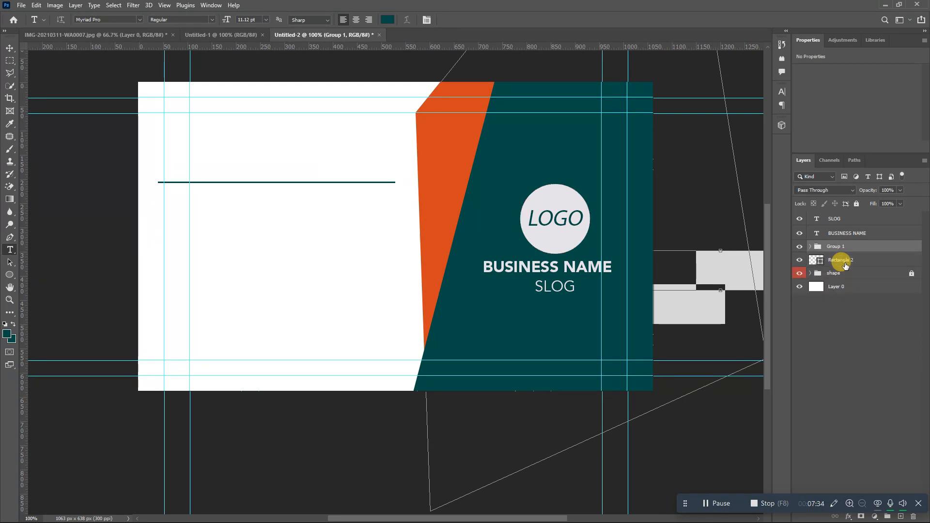
pyautogui.hotkey('ctrl', 't')
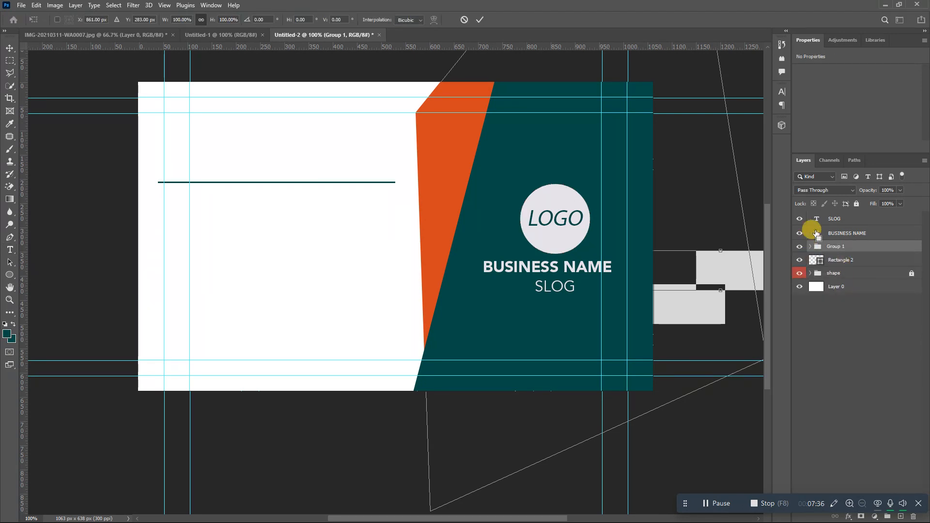
pyautogui.press('t')
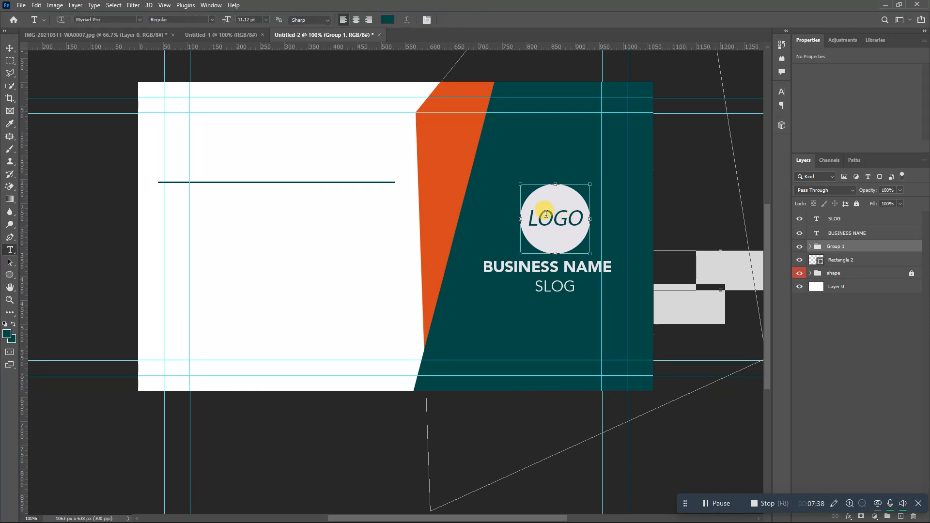
pyautogui.click(545, 215)
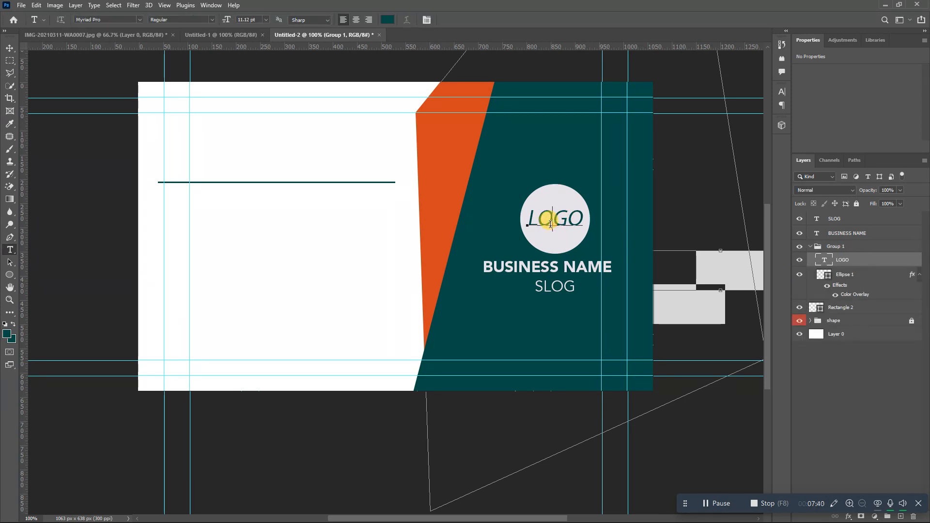
pyautogui.click(461, 20)
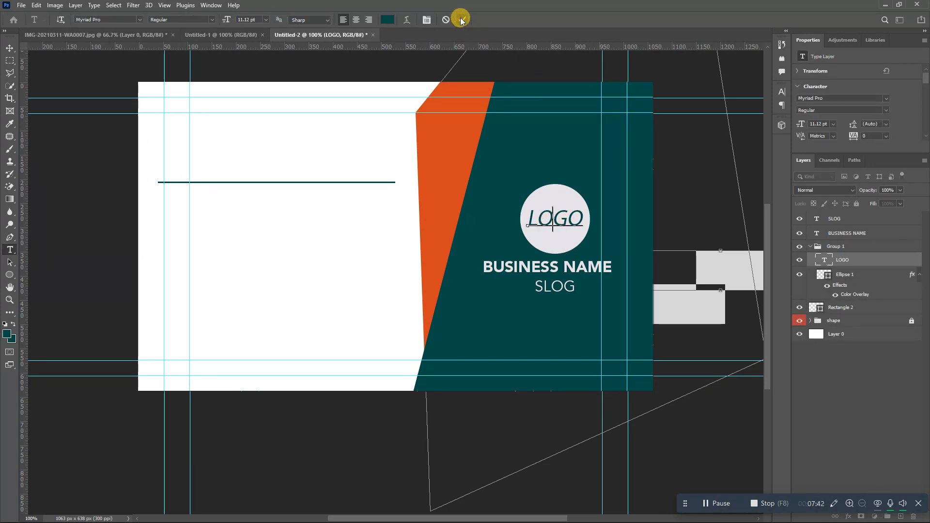
# - Lock Group 1 completely and give it a yellow colour label
pyautogui.click(810, 246)
pyautogui.click(834, 248)
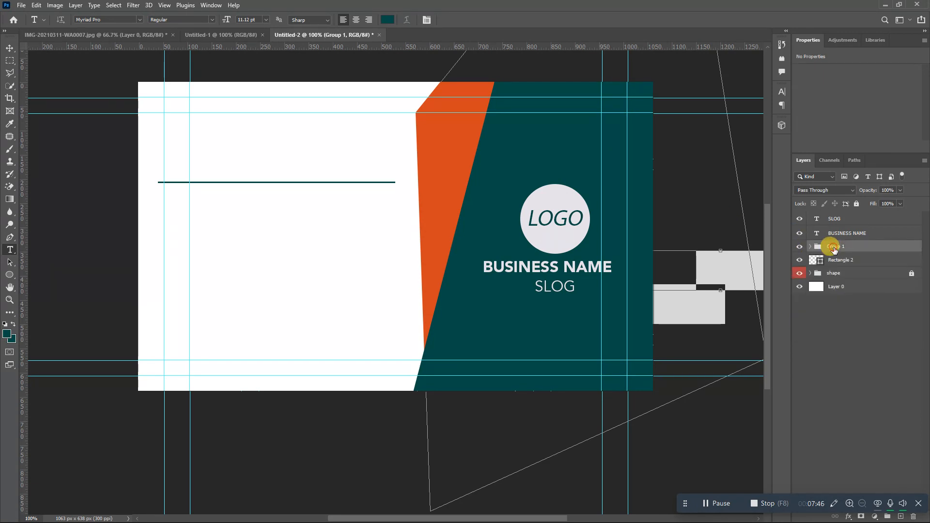
pyautogui.click(855, 204)
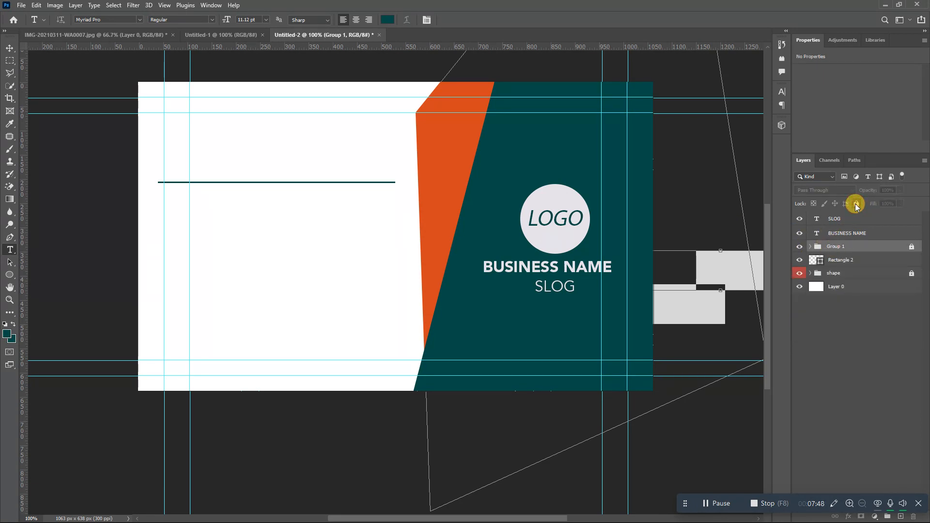
pyautogui.rightClick(851, 247)
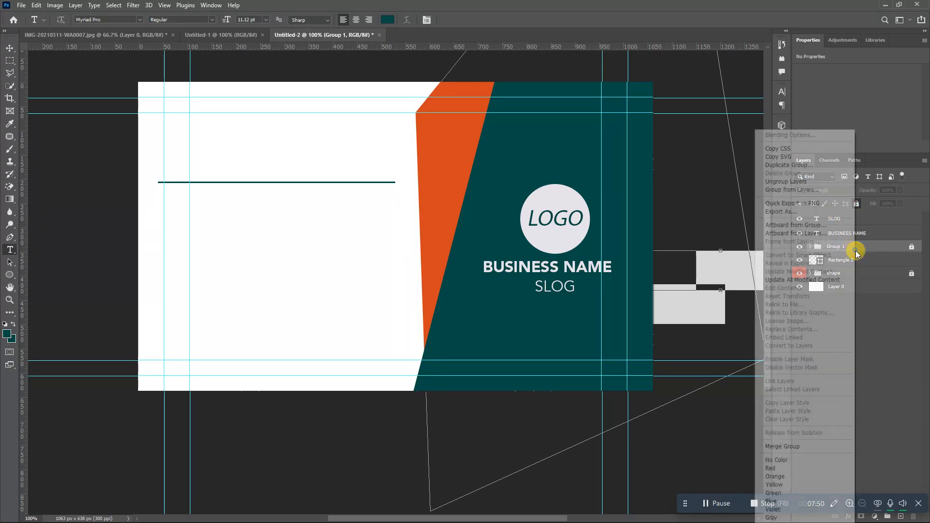
pyautogui.click(789, 486)
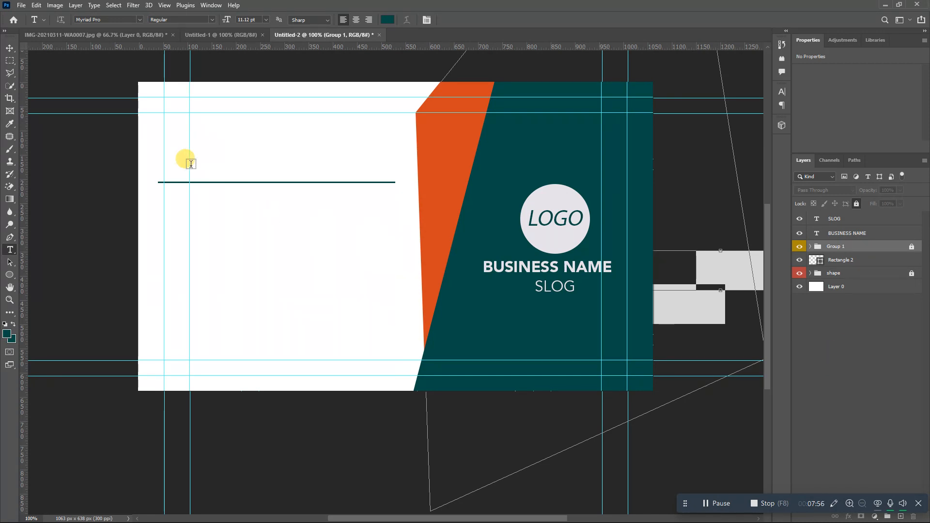
# - Type the cardholder's full name on the white side in upright bold
pyautogui.click(233, 272)
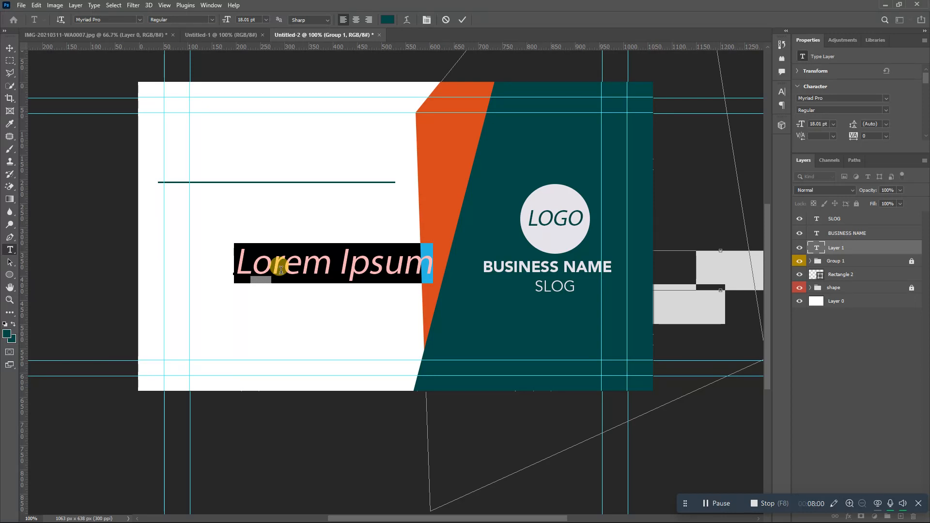
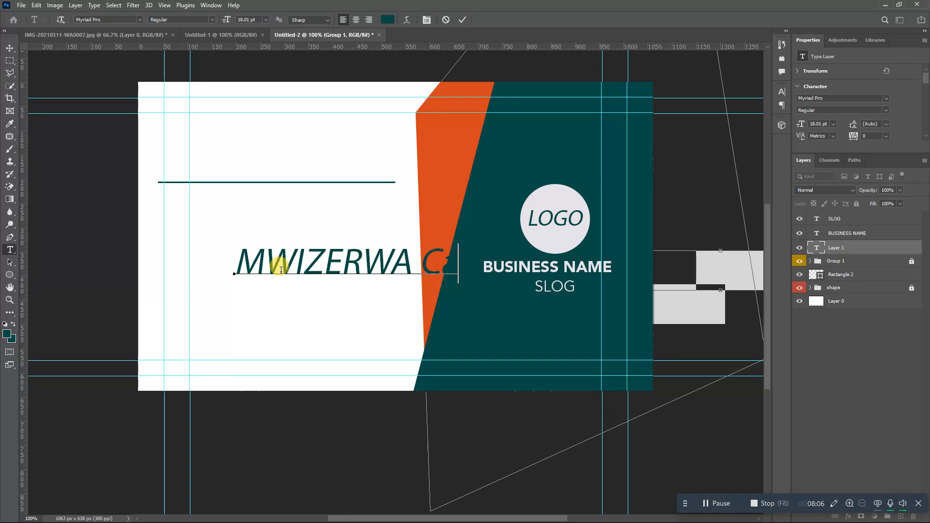
pyautogui.hotkey('ctrl', 'a')
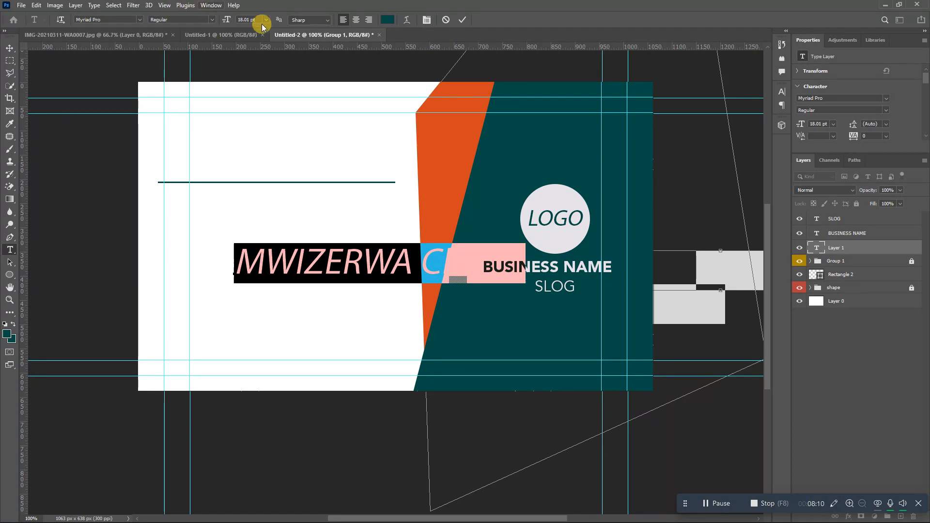
pyautogui.click(426, 20)
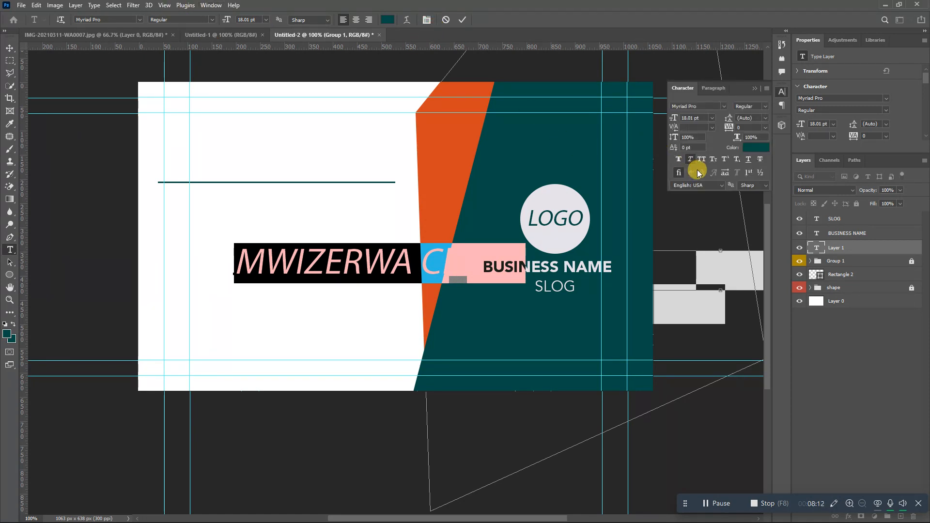
pyautogui.click(690, 162)
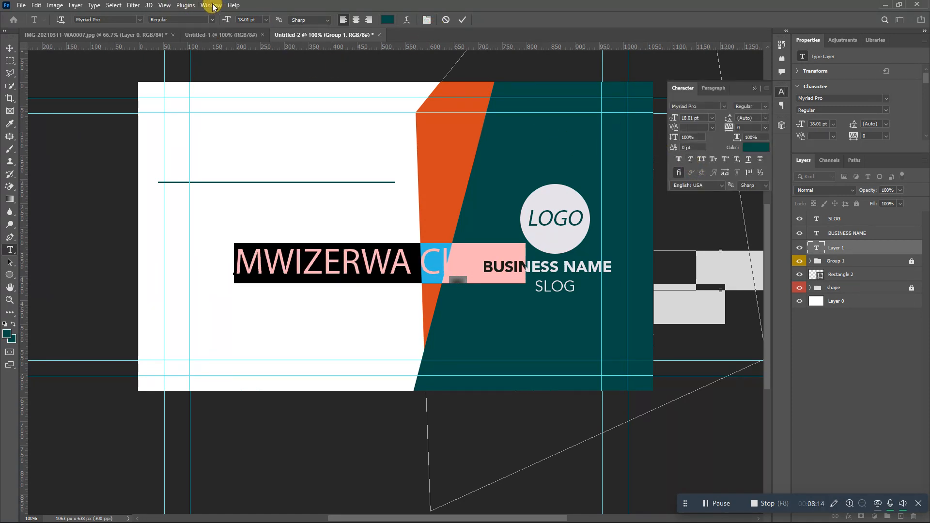
pyautogui.click(211, 20)
pyautogui.click(200, 44)
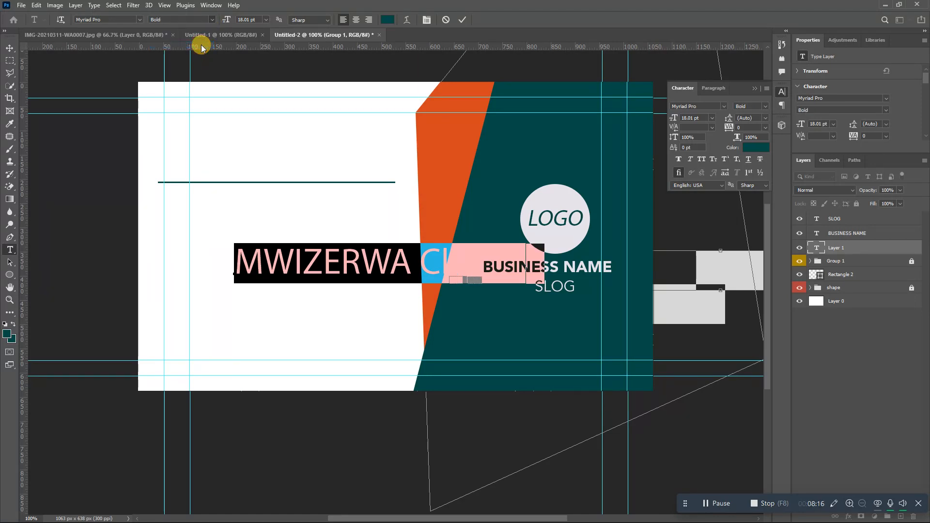
pyautogui.click(465, 18)
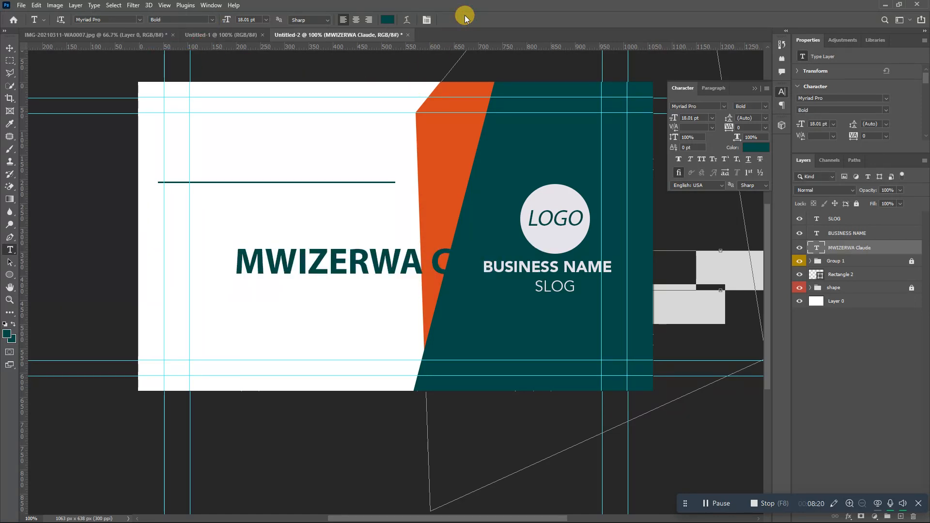
# - Move and scale the name to 14.68 pt at the top-left, just above the line
pyautogui.hotkey('ctrl', 't')
pyautogui.moveTo(398, 265); pyautogui.dragTo(321, 166)
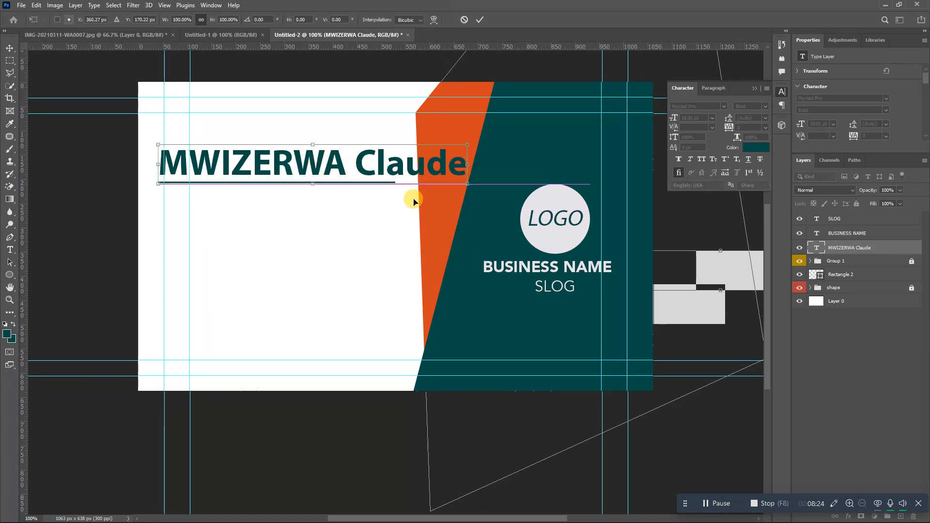
pyautogui.moveTo(463, 170); pyautogui.dragTo(371, 144)
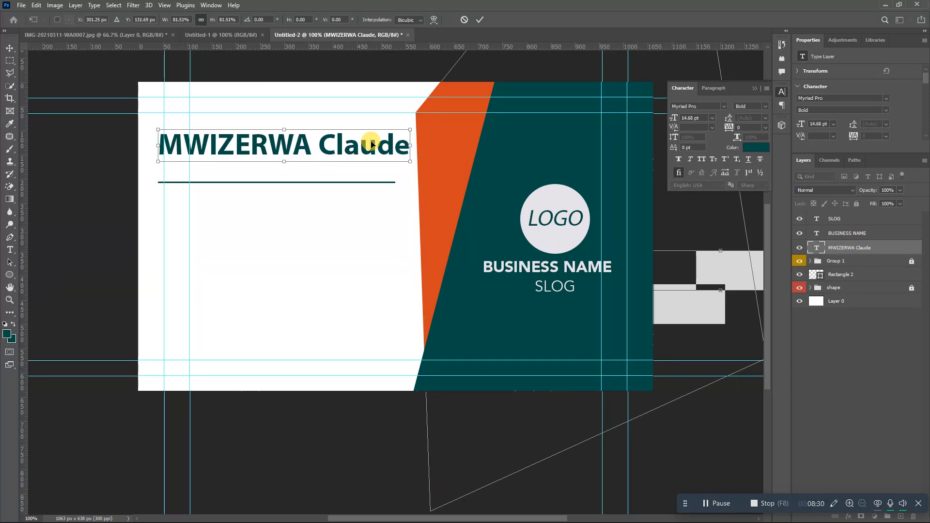
pyautogui.press('Return')
# - Type the Managing Director title below the name in Regular weight
pyautogui.press('t')
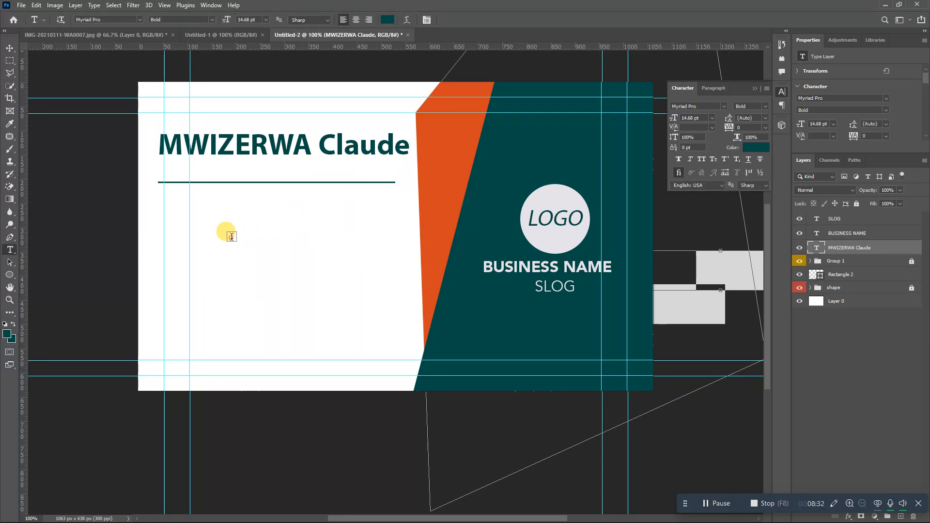
pyautogui.click(232, 237)
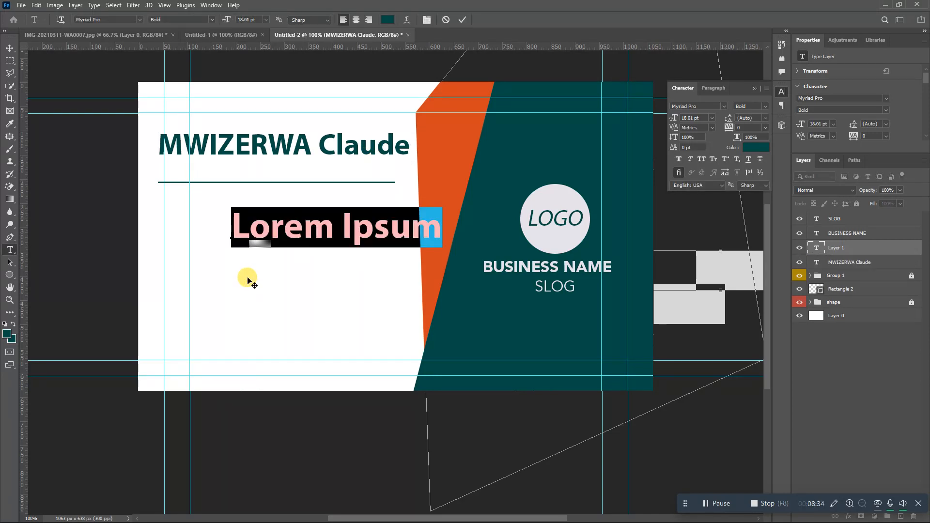
pyautogui.write('Mna')
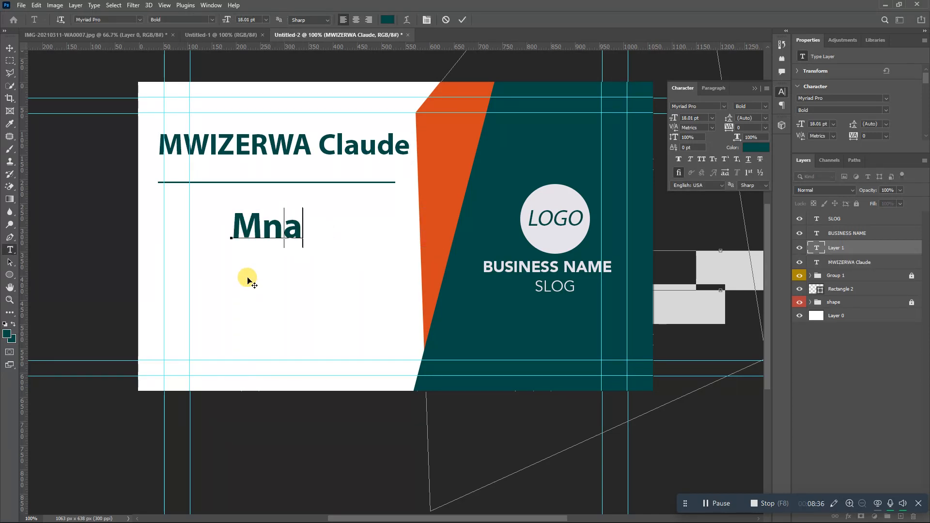
pyautogui.press('BackSpace')
pyautogui.press('BackSpace')
pyautogui.write('anagi')
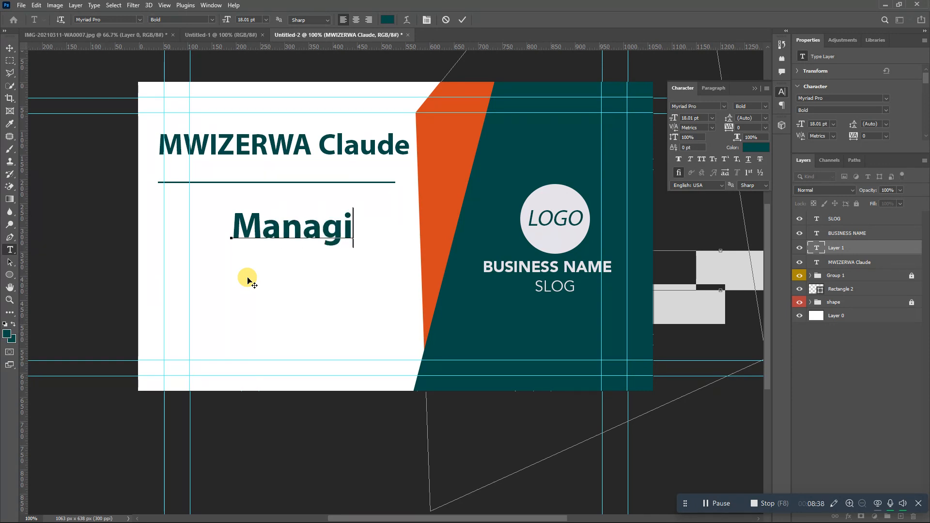
pyautogui.write('ng Dir')
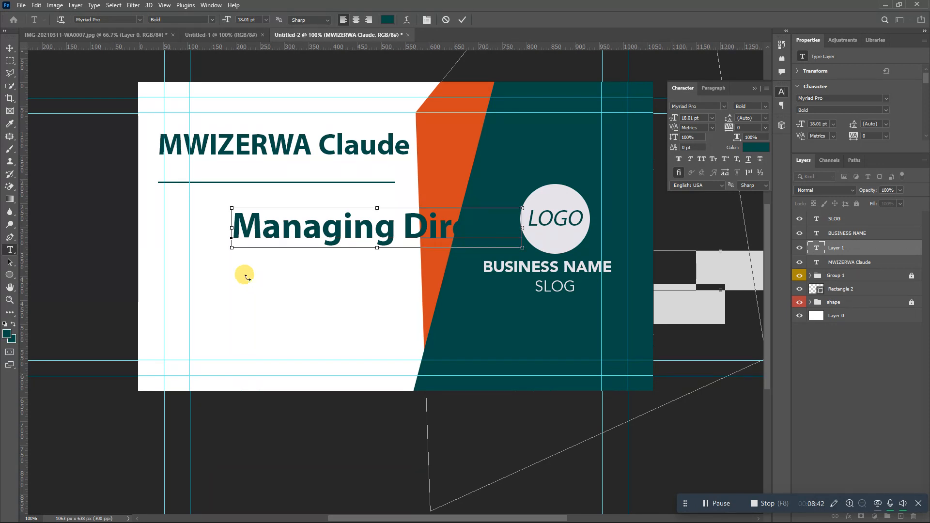
pyautogui.hotkey('ctrl', 'a')
pyautogui.click(211, 20)
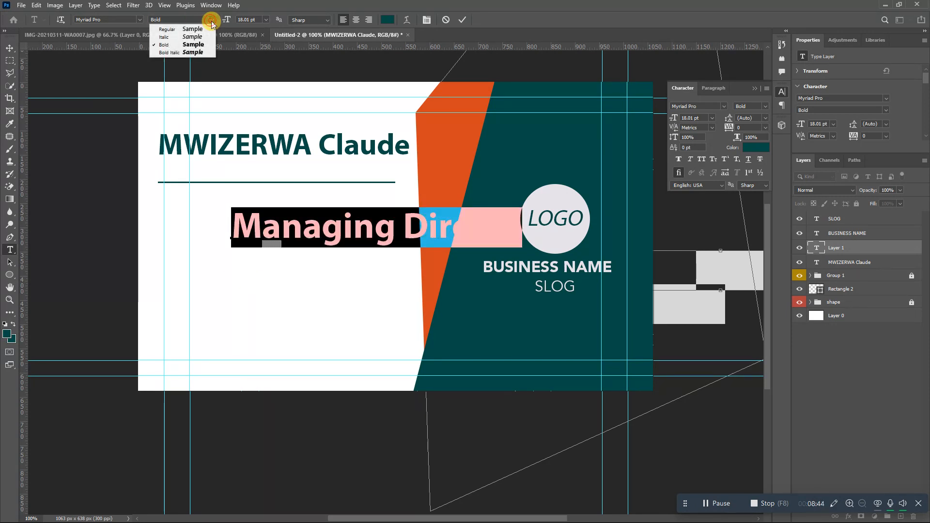
pyautogui.click(209, 29)
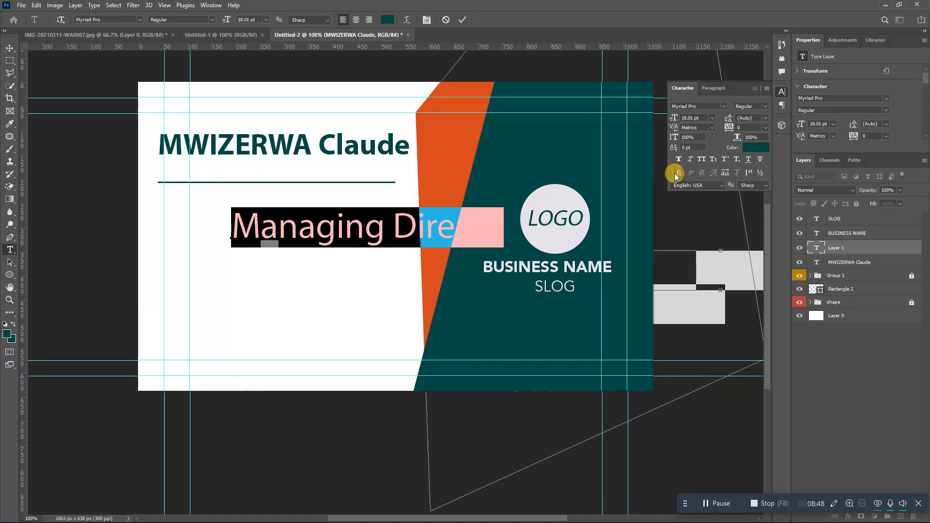
pyautogui.click(464, 20)
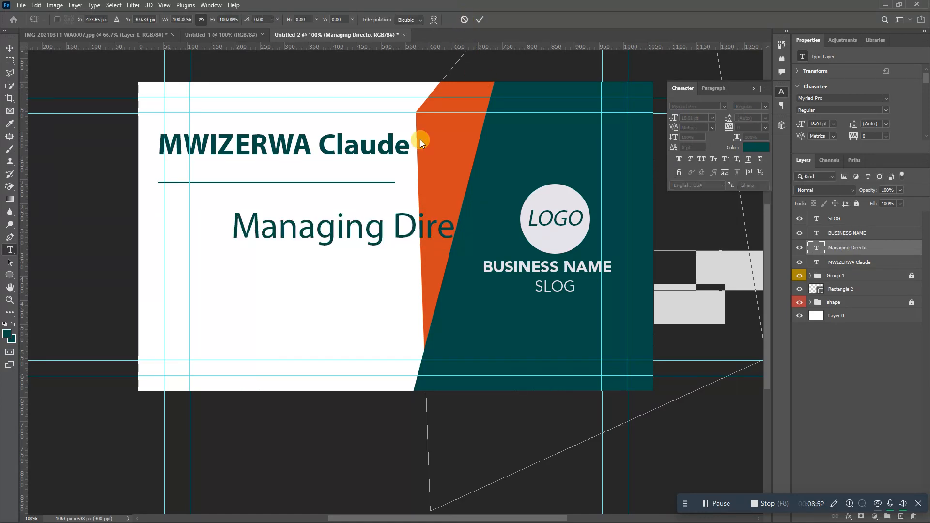
# - Shrink the title to about half size and complete the word 'Director'
pyautogui.hotkey('ctrl', 't')
pyautogui.moveTo(504, 248); pyautogui.dragTo(374, 228)
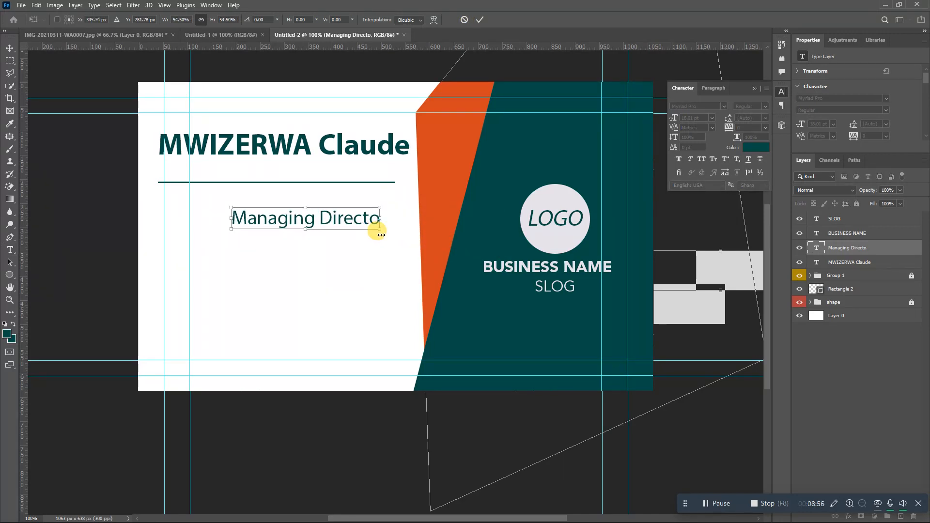
pyautogui.click(479, 19)
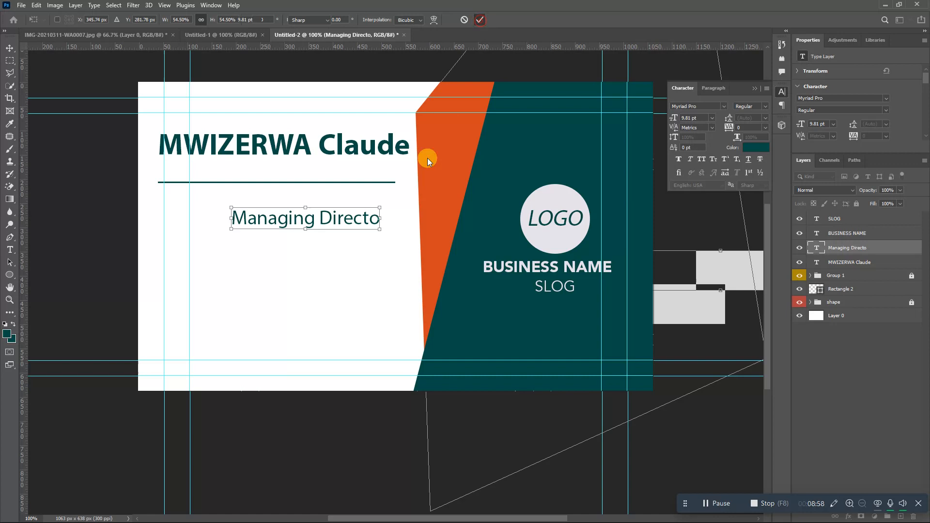
pyautogui.click(376, 216)
pyautogui.write('r')
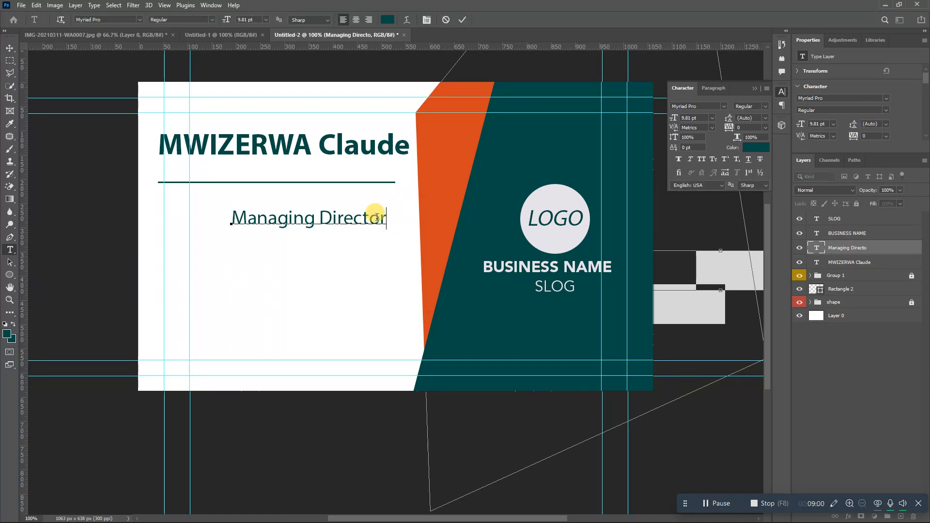
pyautogui.click(461, 22)
# - Move the title just under the name, above the line
pyautogui.hotkey('ctrl', 't')
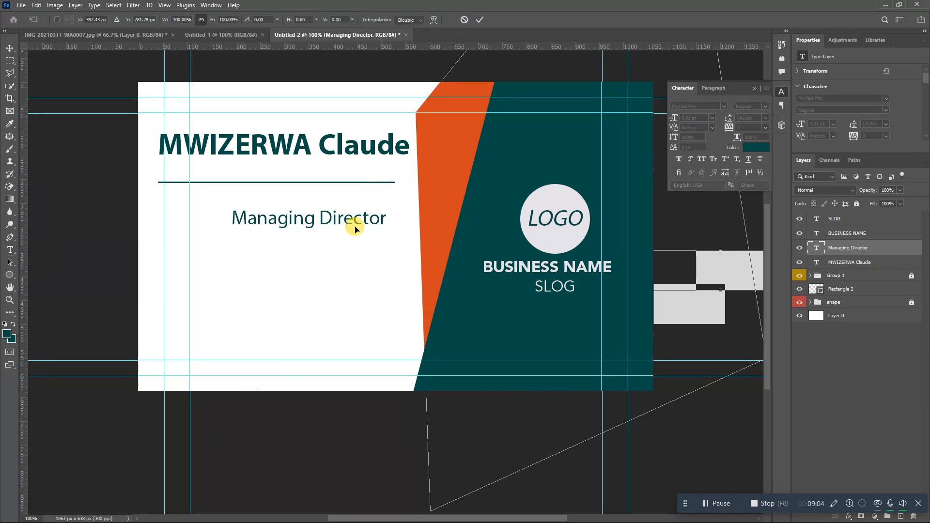
pyautogui.moveTo(347, 227); pyautogui.dragTo(320, 179)
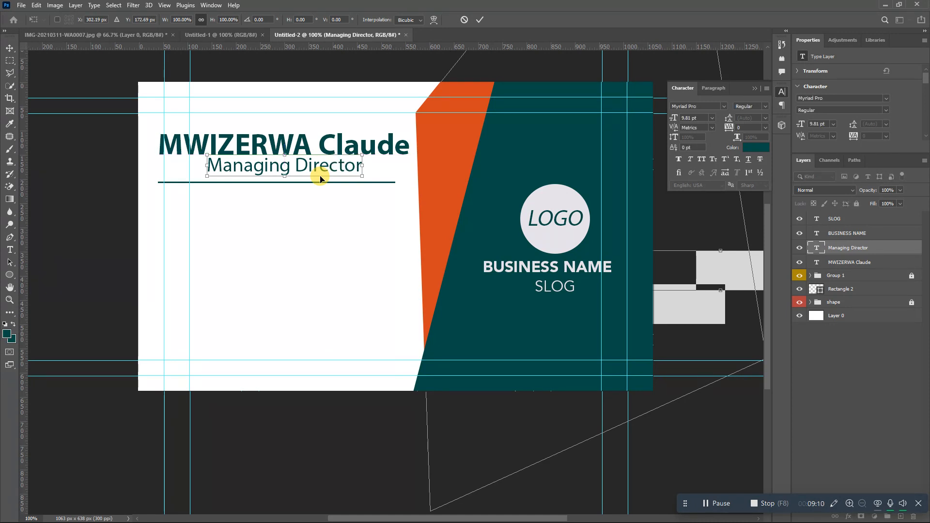
pyautogui.press('Return')
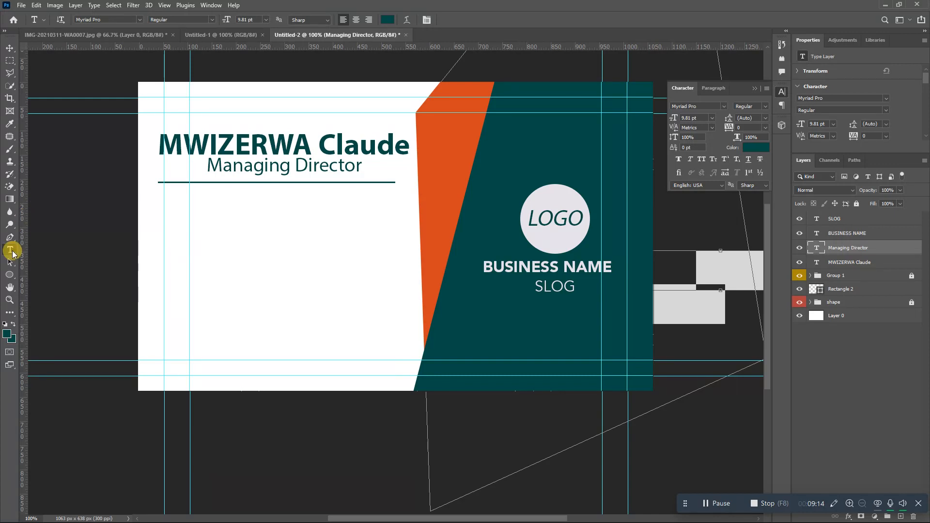
# - Place the linked red-location-icon-map-png-4 image, shrunk to about 3% at the bottom-left
pyautogui.click(22, 6)
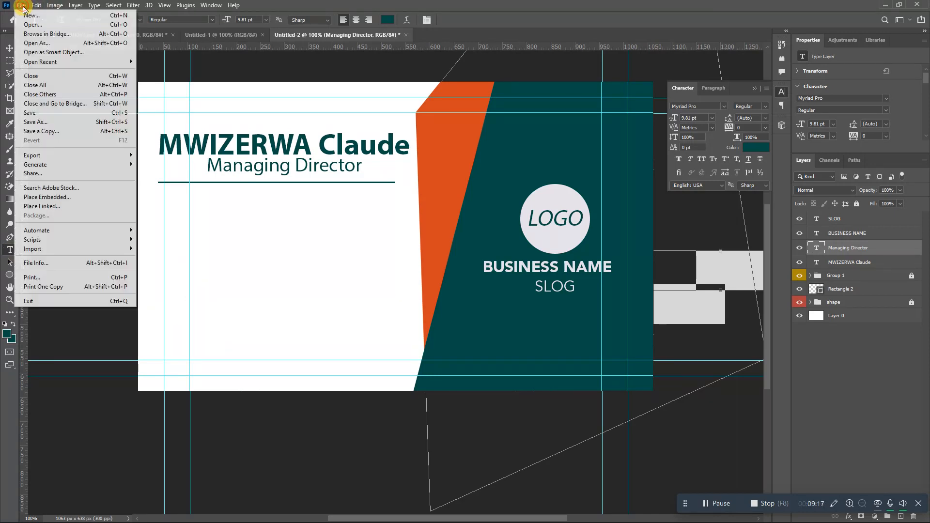
pyautogui.click(69, 209)
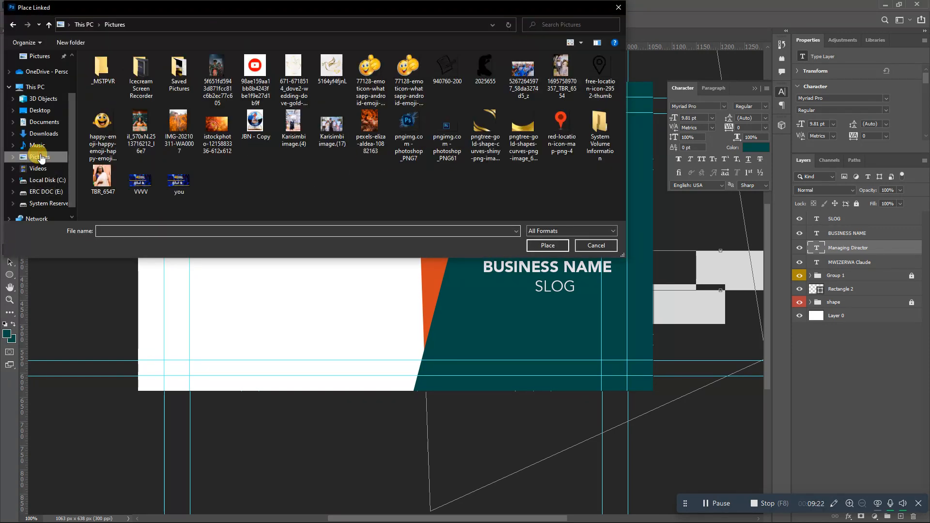
pyautogui.doubleClick(570, 136)
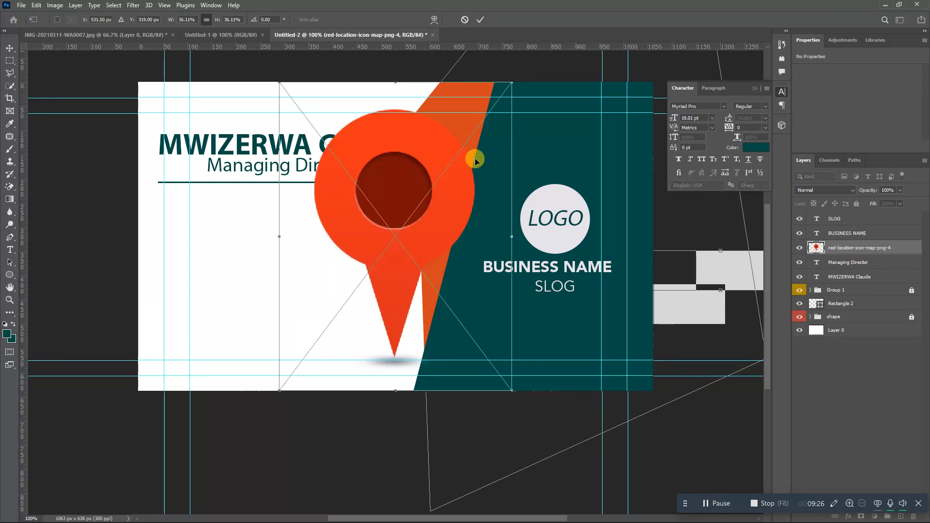
pyautogui.moveTo(506, 89); pyautogui.dragTo(232, 360)
pyautogui.press('Return')
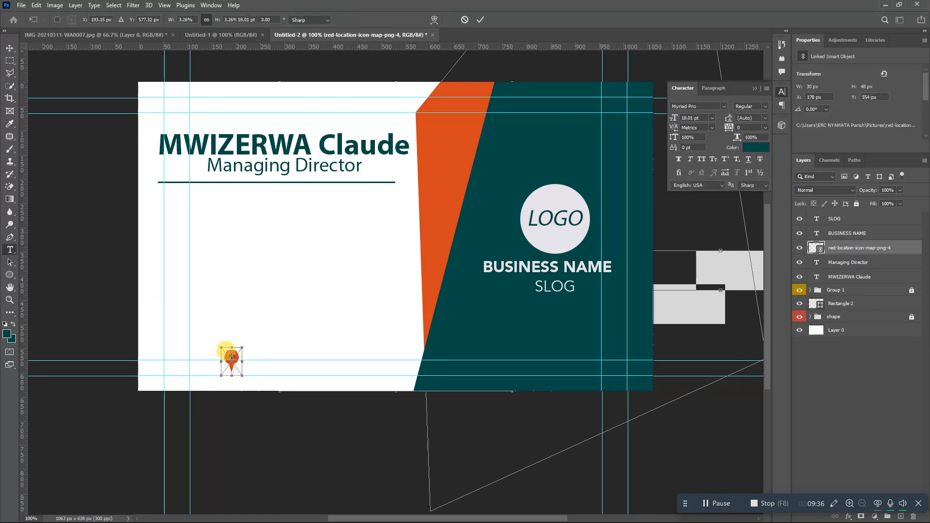
# - Type the address line beside the location pin and set it to 11 pt
pyautogui.press('t')
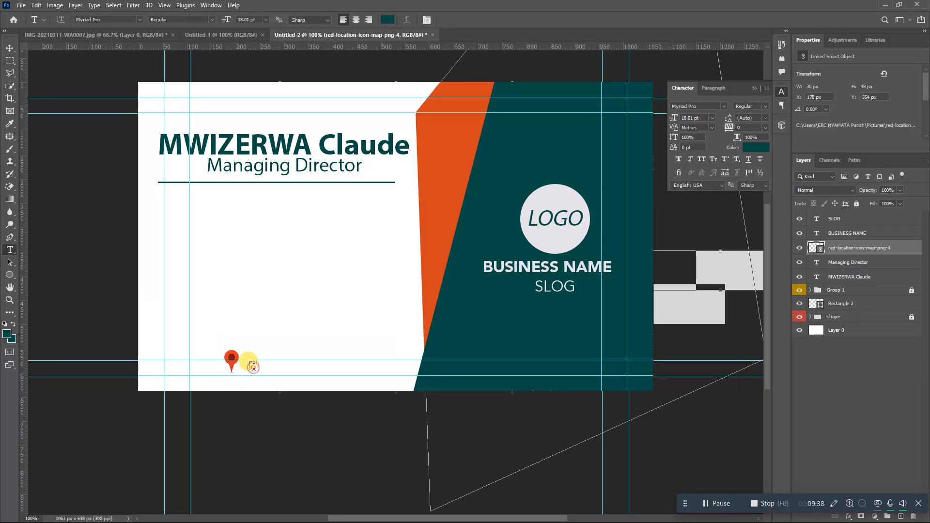
pyautogui.click(255, 367)
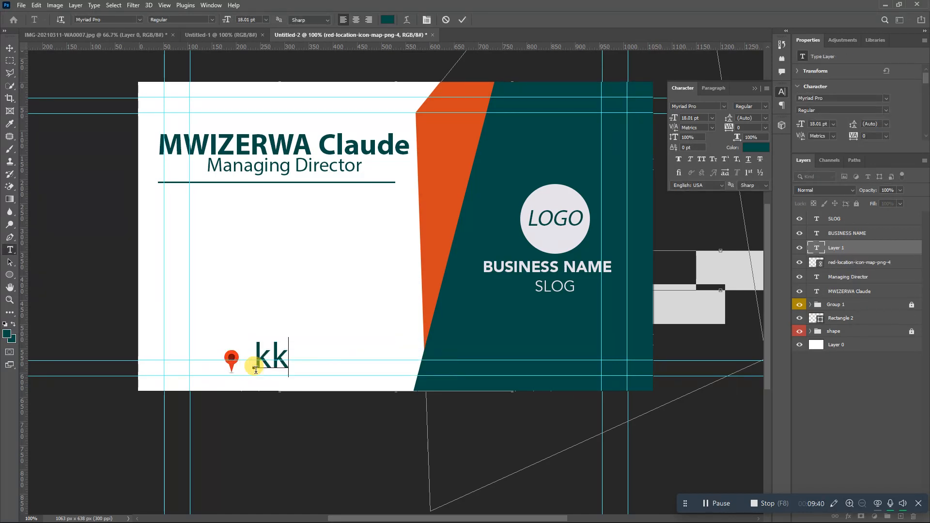
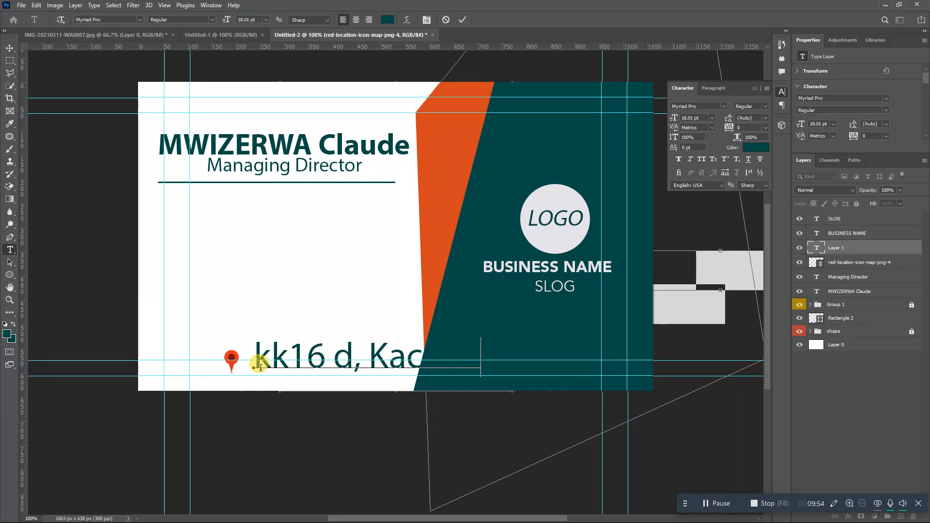
pyautogui.hotkey('ctrl', 'a')
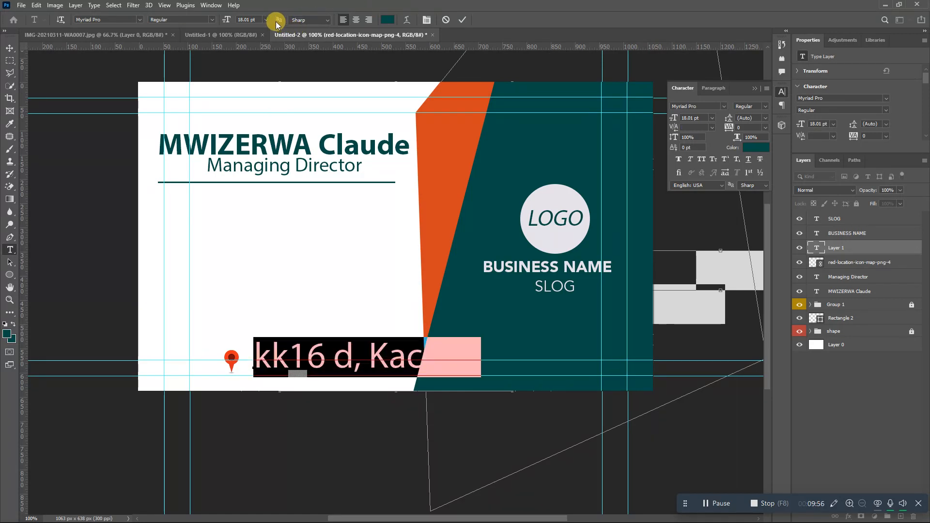
pyautogui.click(266, 19)
pyautogui.click(259, 70)
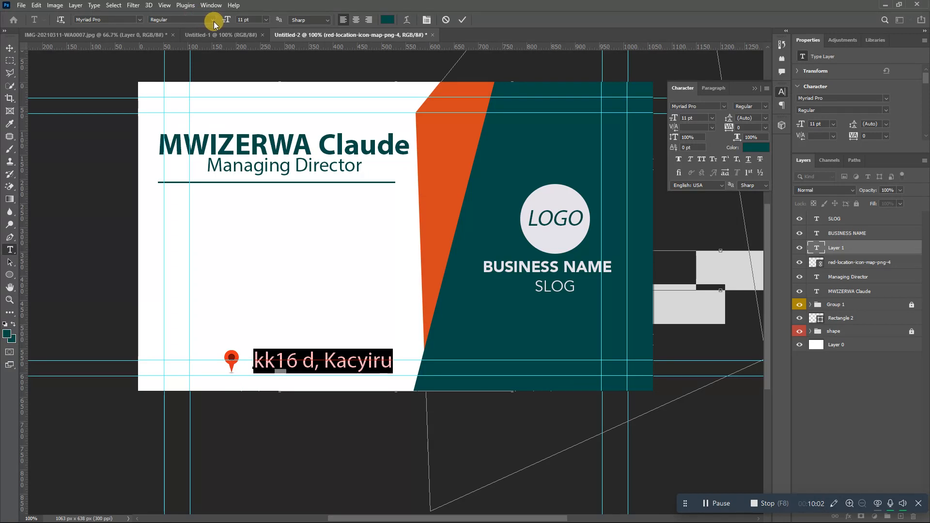
pyautogui.click(461, 20)
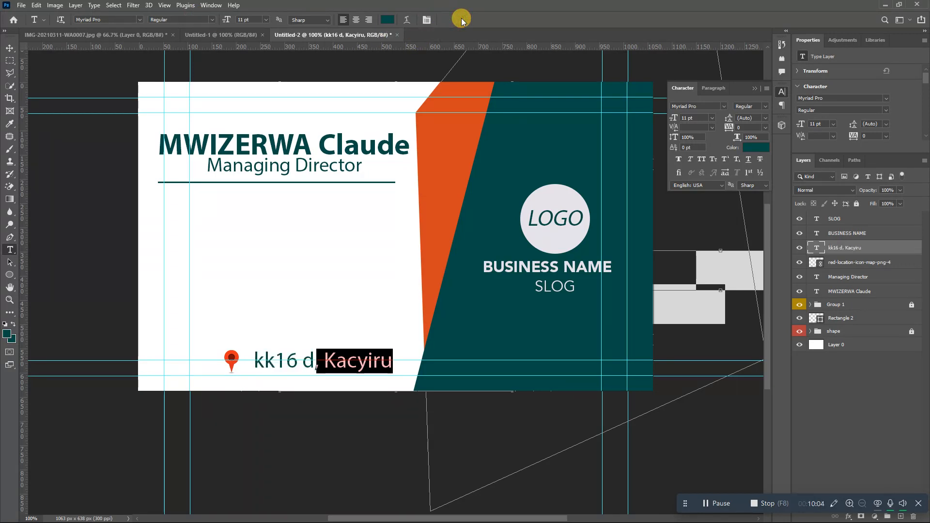
# - Scale the address text down to 8.55 pt near the card's bottom
pyautogui.press('v')
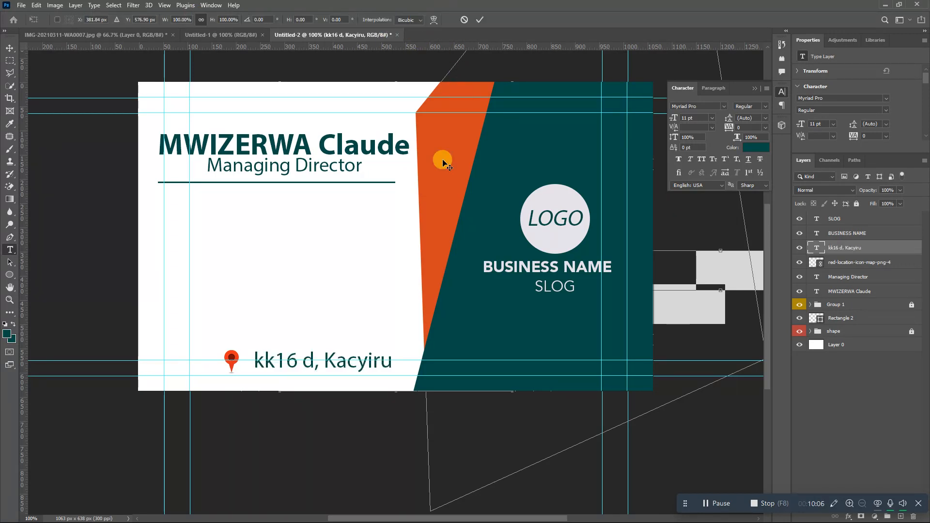
pyautogui.hotkey('ctrl', 't')
pyautogui.moveTo(392, 372); pyautogui.dragTo(363, 374)
pyautogui.moveTo(361, 374); pyautogui.dragTo(311, 360)
pyautogui.press('Return')
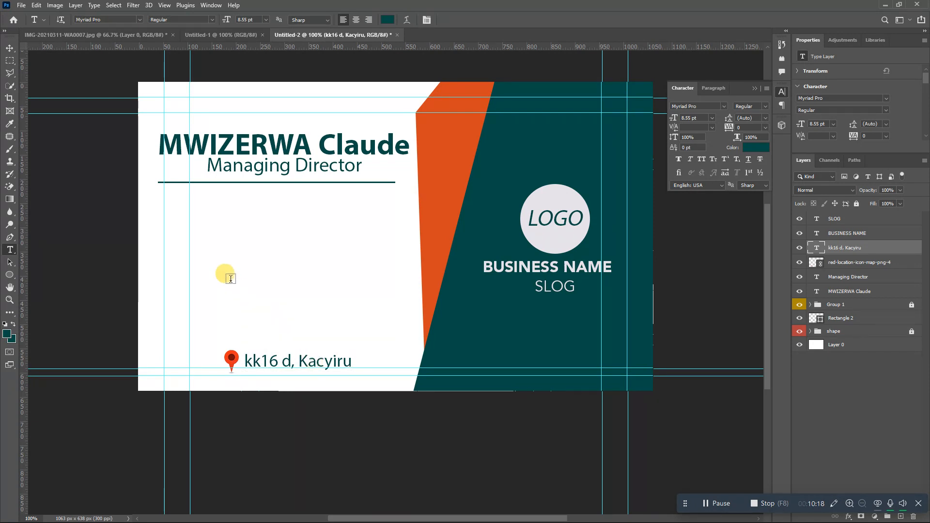
# - Type three contact lines, Email, Website and Phone N, below the job title
pyautogui.click(219, 259)
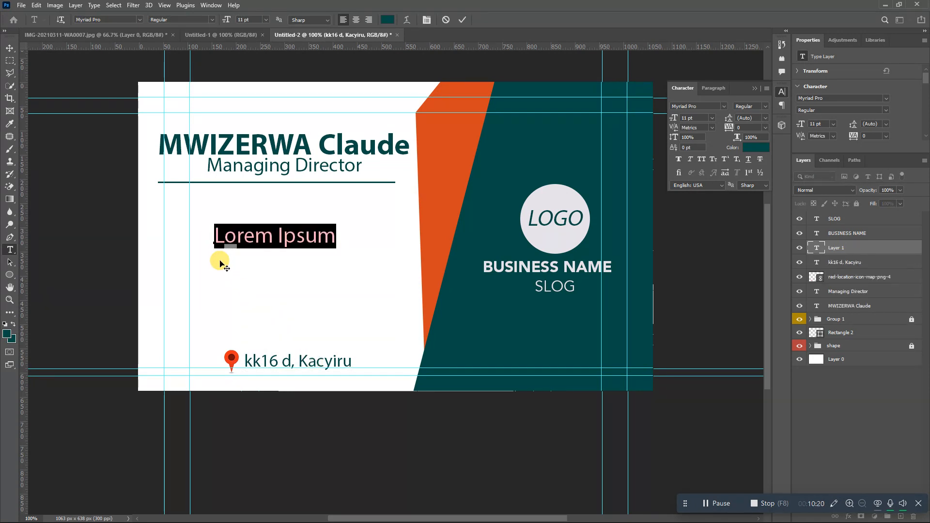
pyautogui.write('ema')
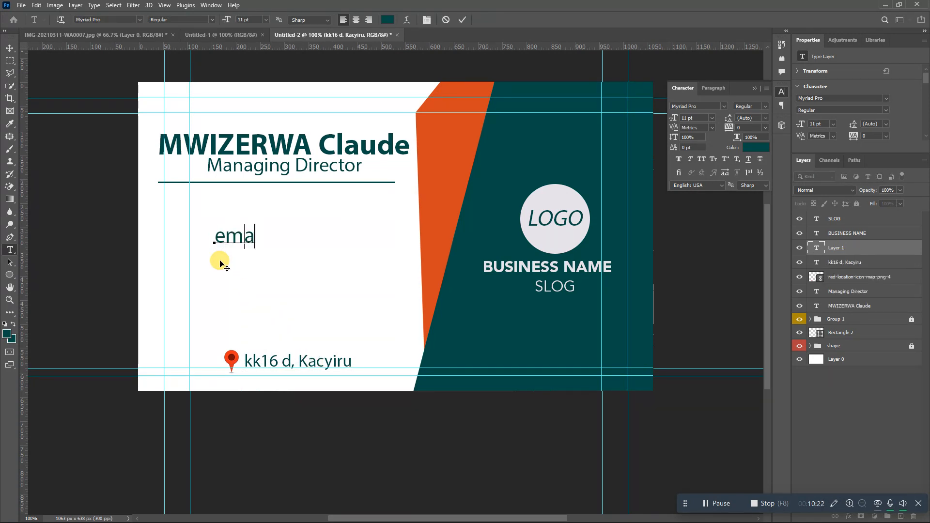
pyautogui.press('BackSpace')
pyautogui.write('Em')
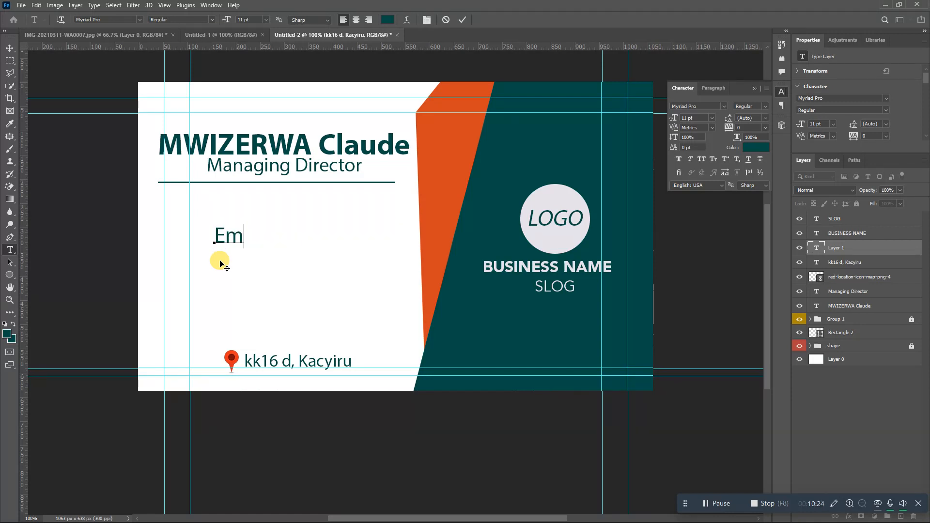
pyautogui.write('ail')
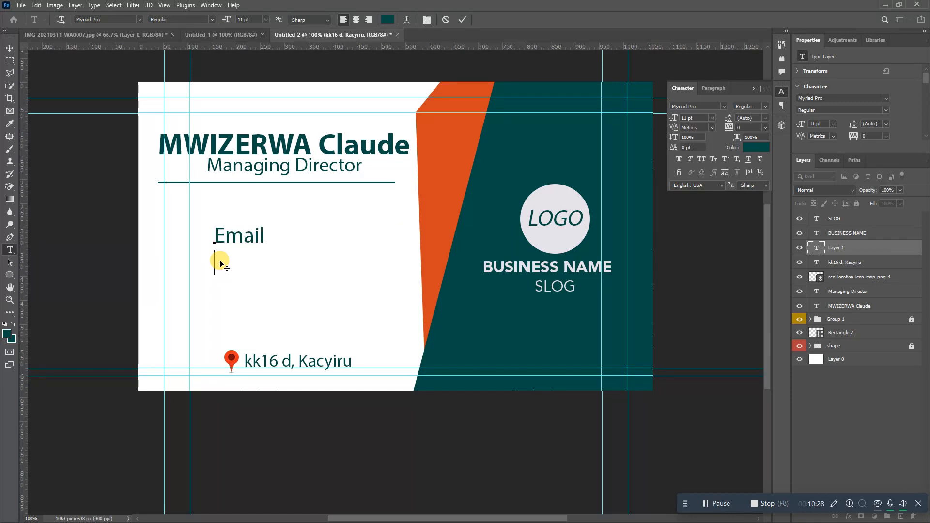
pyautogui.write('Website')
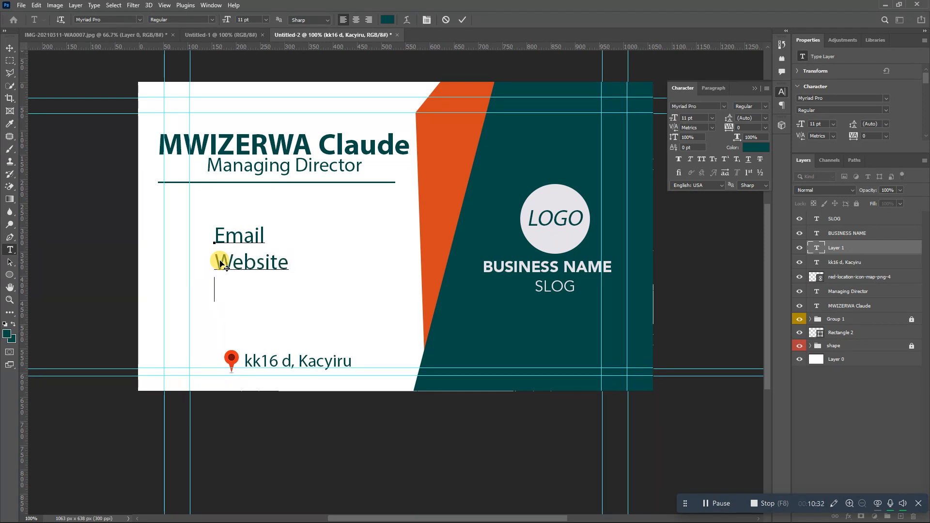
pyautogui.write('Phone N')
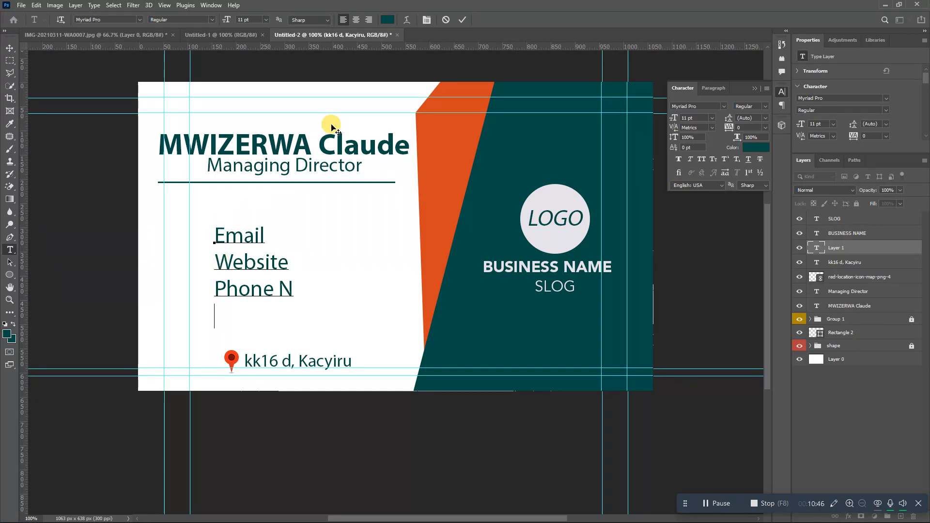
pyautogui.click(461, 19)
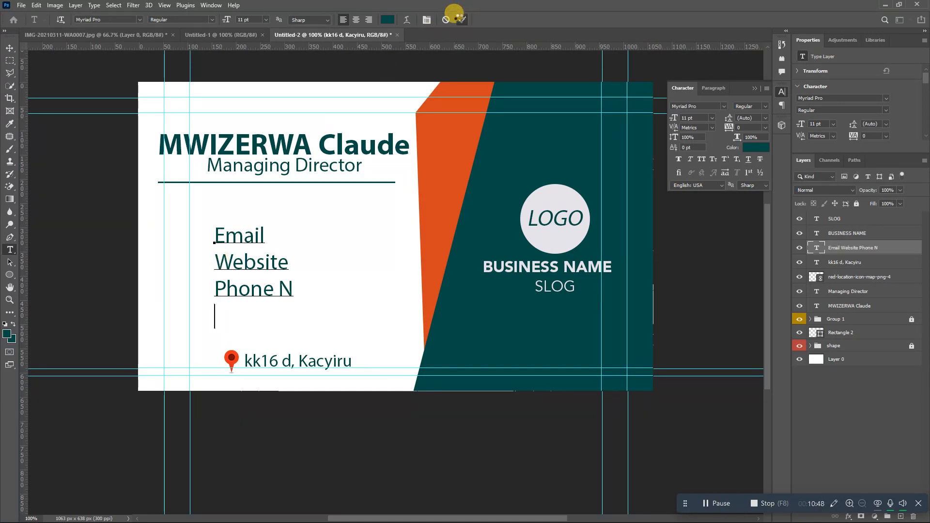
# - Add colons so the labels read 'Email :' and 'Website :'
pyautogui.tripleClick(266, 241)
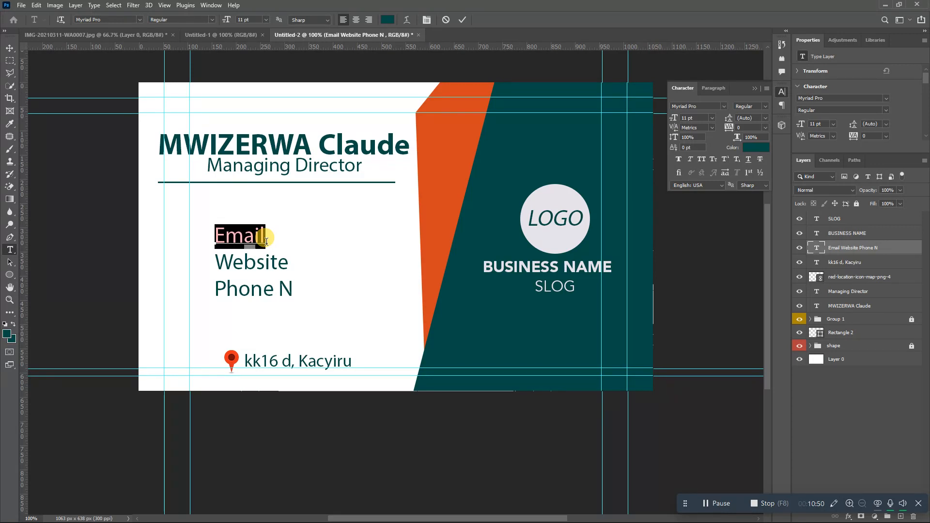
pyautogui.write(':')
pyautogui.hotkey('ctrl', 'z')
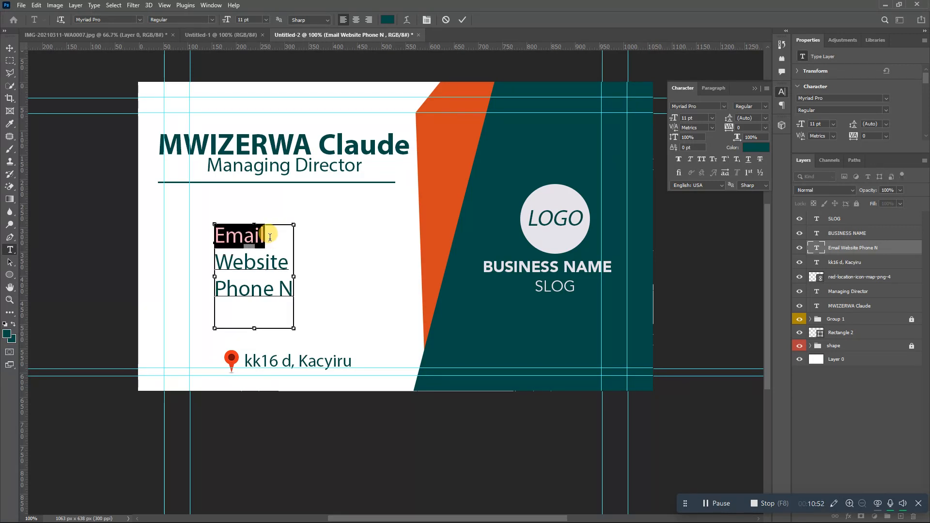
pyautogui.click(268, 237)
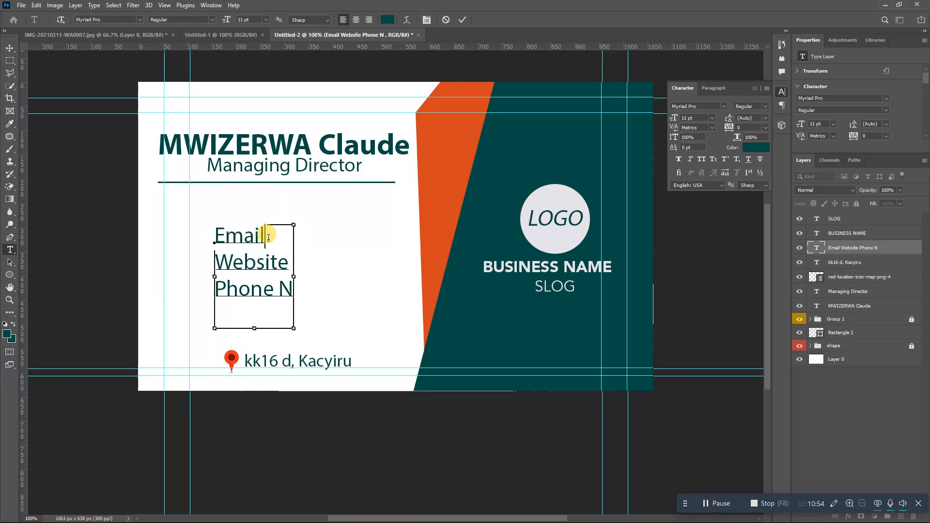
pyautogui.write(':')
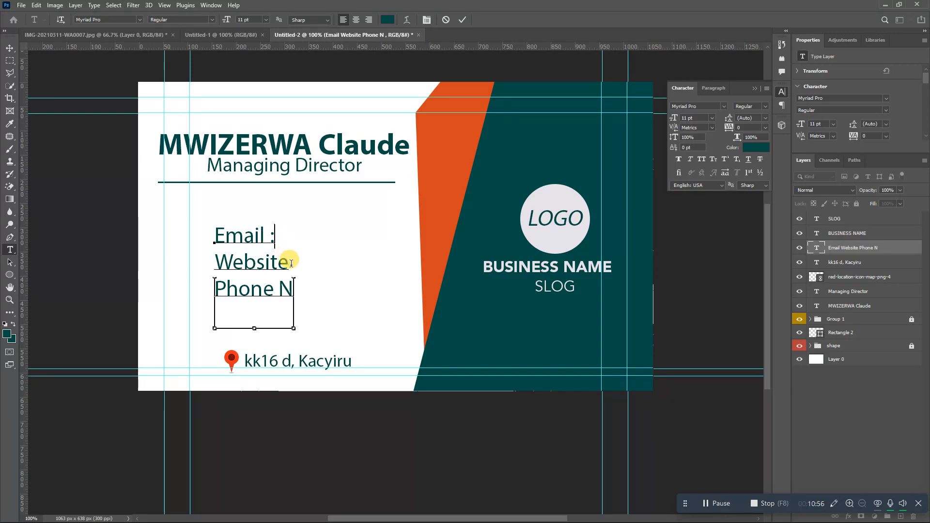
pyautogui.click(292, 264)
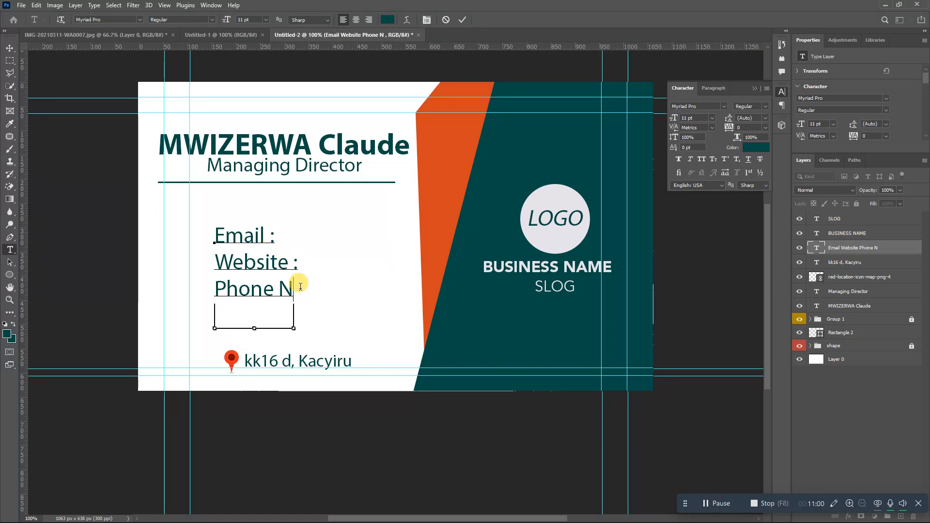
pyautogui.write(':')
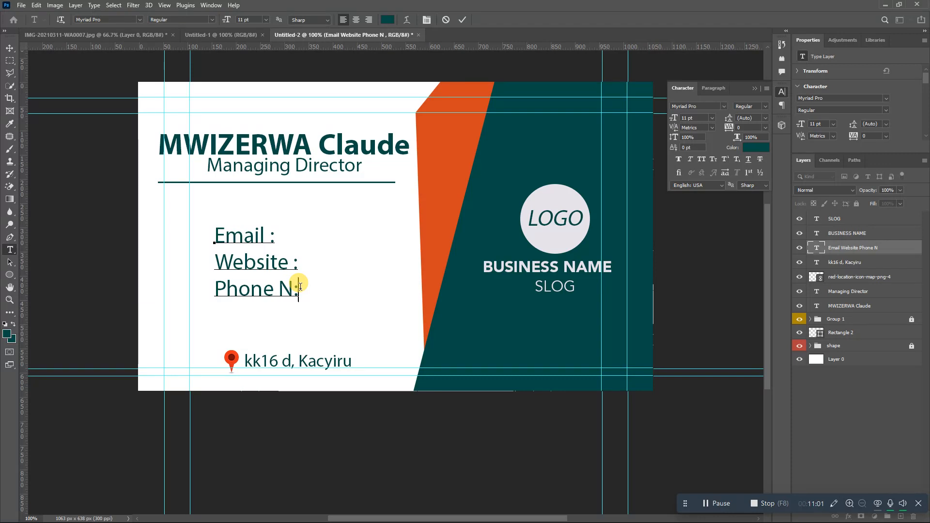
pyautogui.click(463, 22)
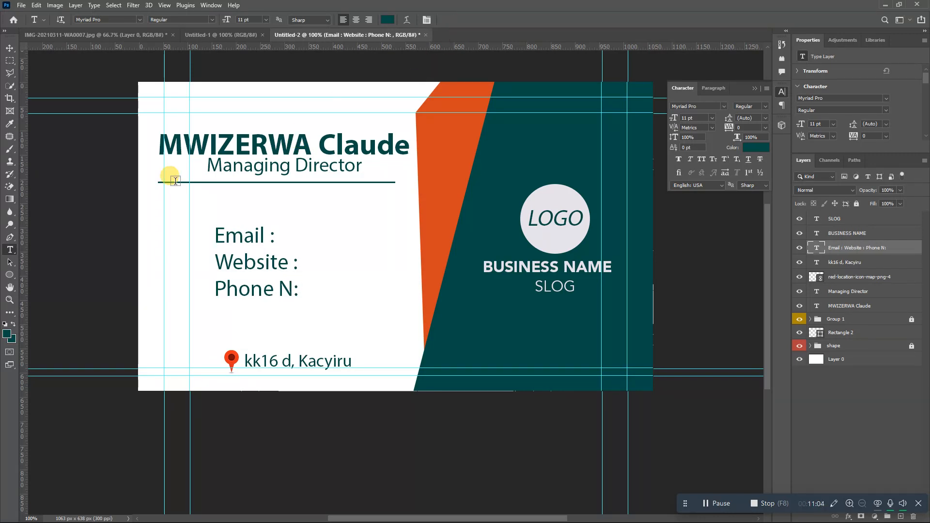
# - Draw a tall ellipse along the left edge and give it an orange Color Overlay sampled from the band
pyautogui.click(9, 274)
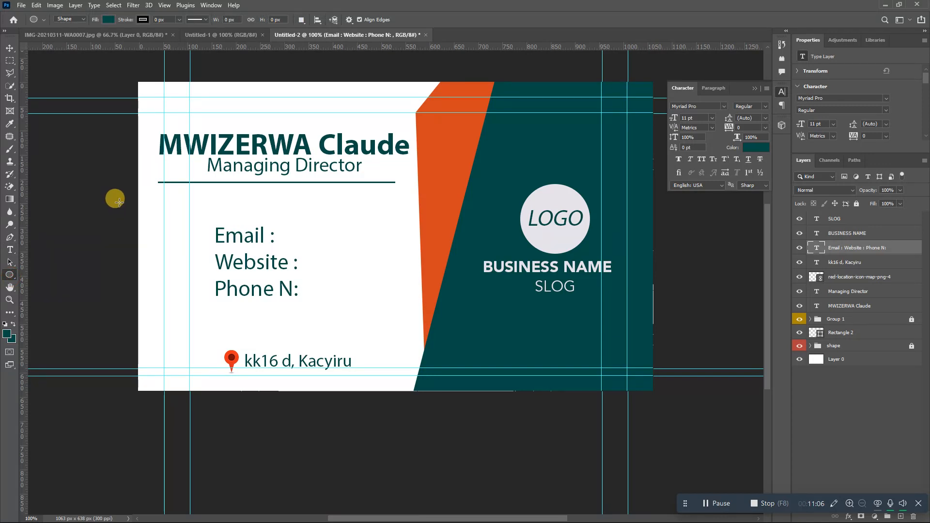
pyautogui.moveTo(121, 145); pyautogui.dragTo(158, 380)
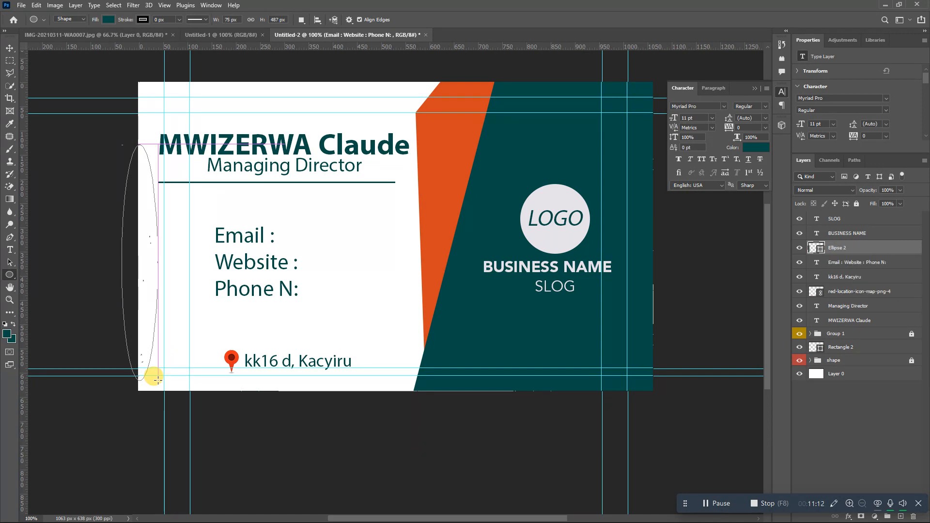
pyautogui.doubleClick(879, 251)
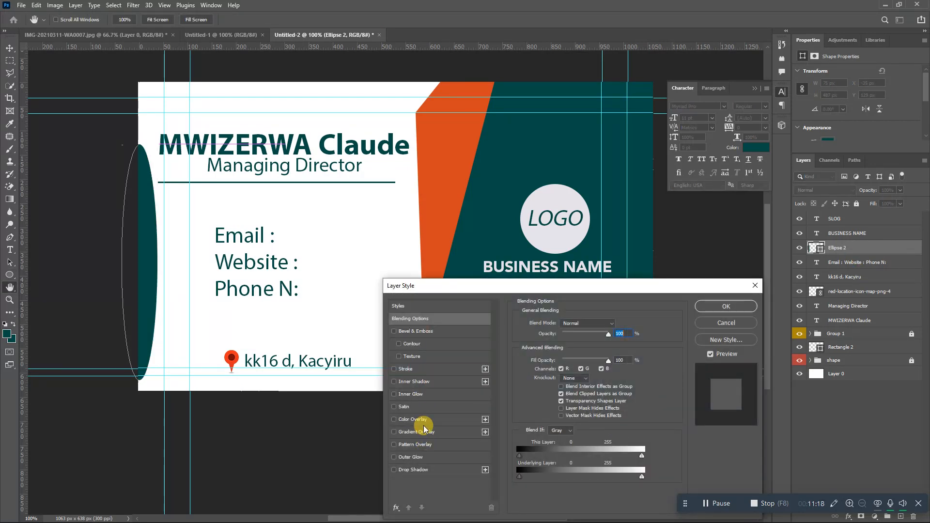
pyautogui.click(412, 419)
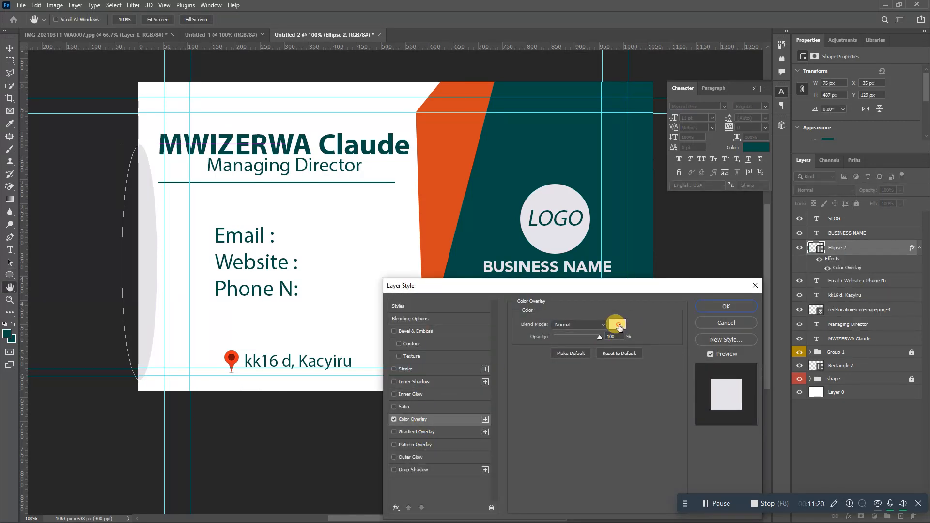
pyautogui.click(618, 327)
pyautogui.click(453, 178)
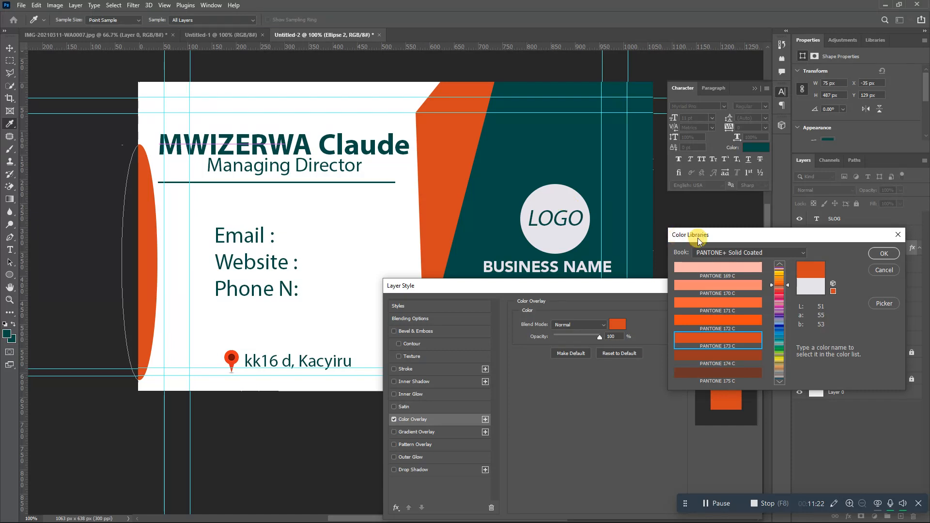
pyautogui.click(881, 305)
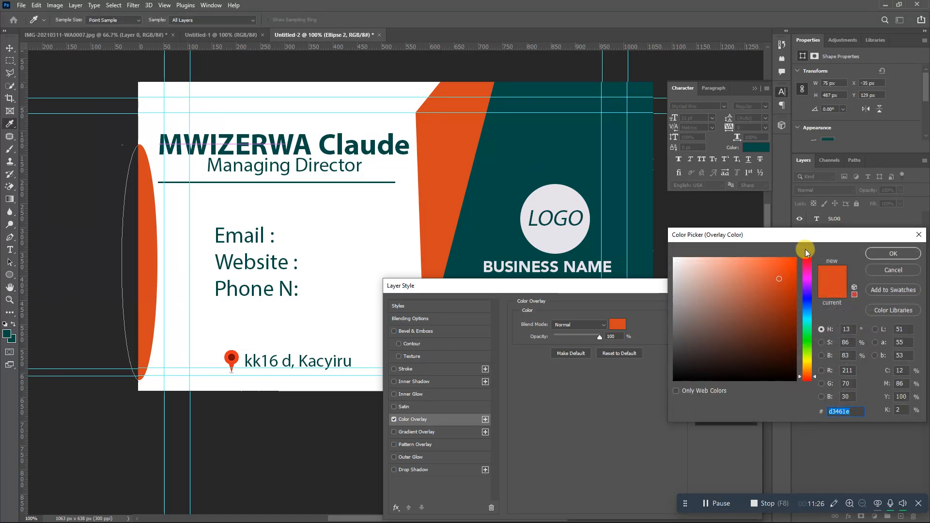
pyautogui.click(881, 255)
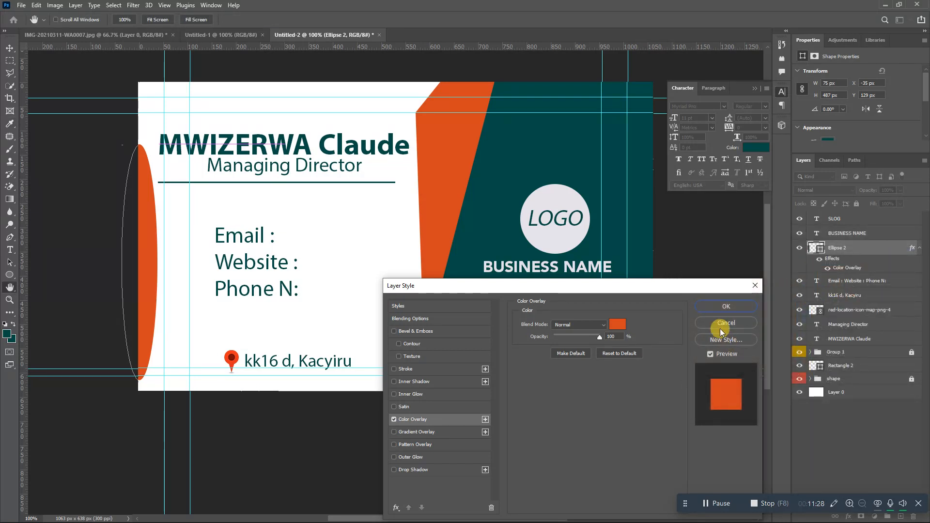
pyautogui.click(722, 308)
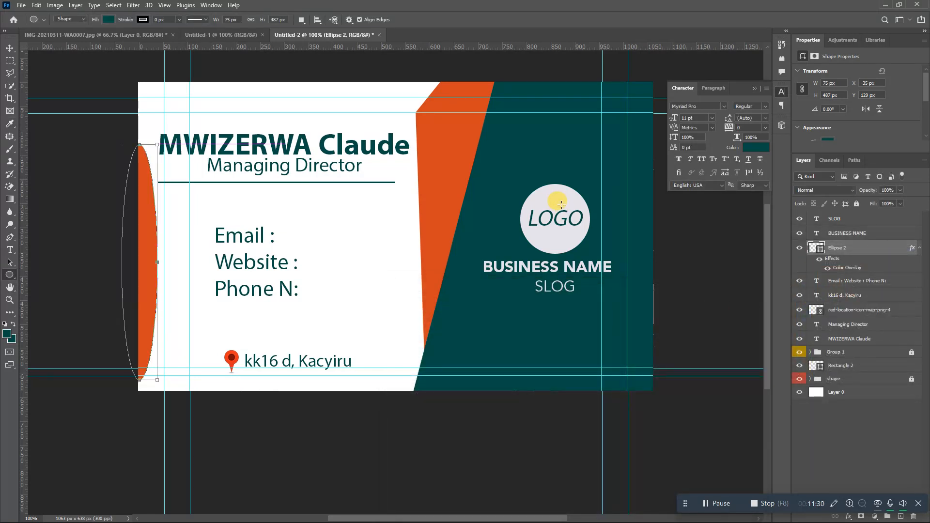
# - Drag all seven horizontal and vertical guides off the card onto the rulers
pyautogui.hotkey('ctrl', '+')
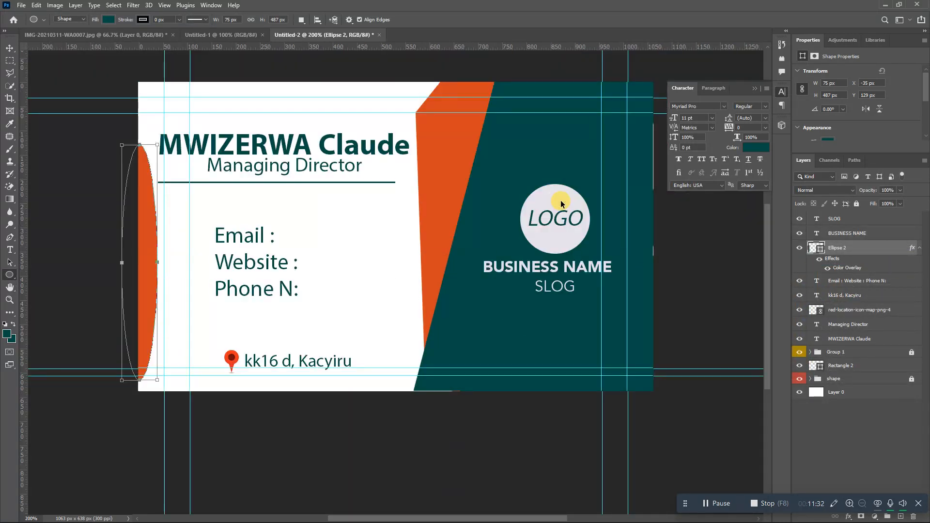
pyautogui.hotkey('ctrl', '-')
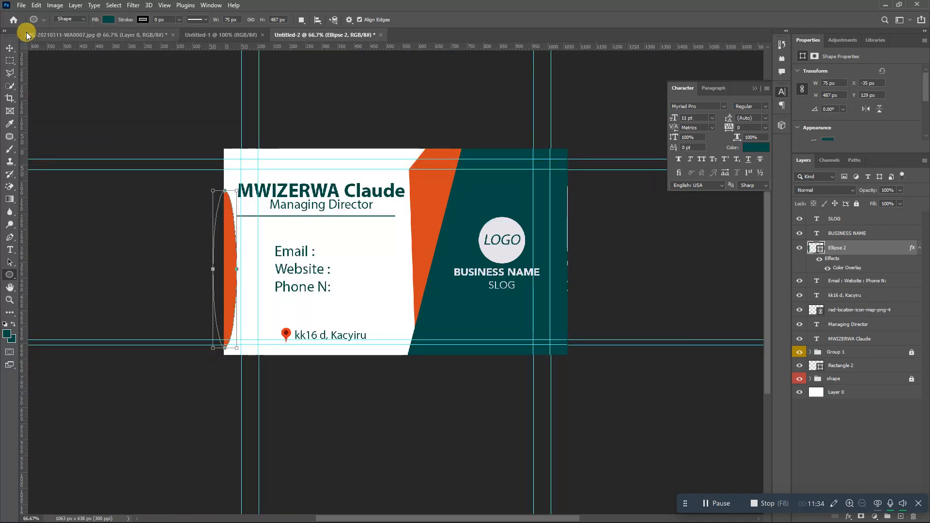
pyautogui.click(11, 52)
pyautogui.moveTo(241, 125); pyautogui.dragTo(17, 88)
pyautogui.moveTo(101, 159); pyautogui.dragTo(118, 24)
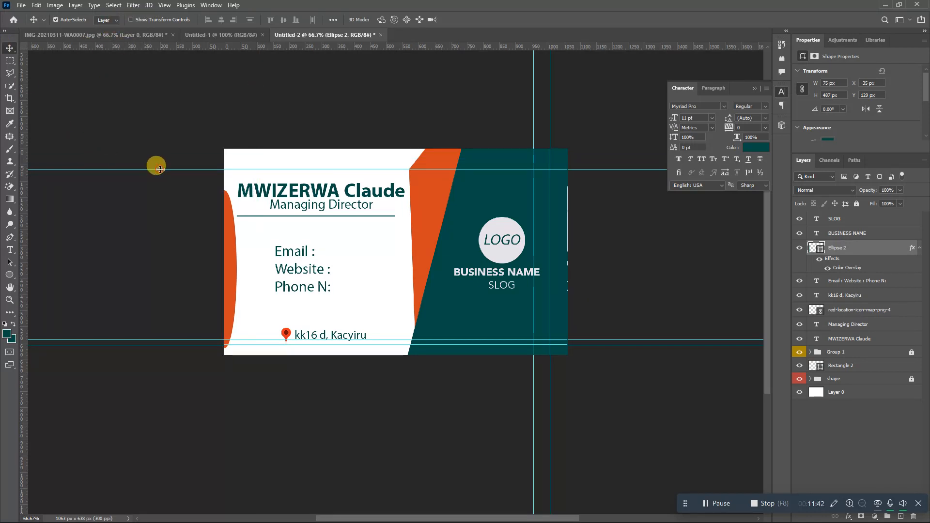
pyautogui.moveTo(160, 169); pyautogui.dragTo(184, 32)
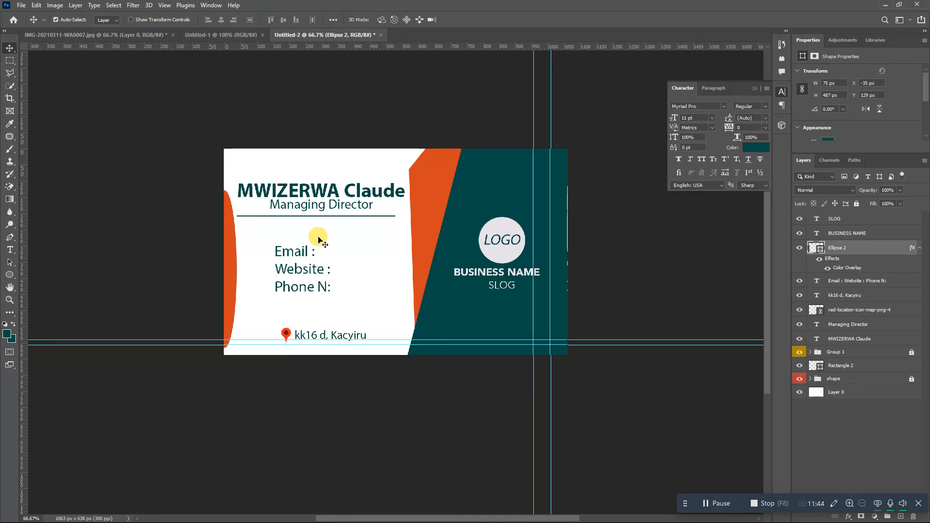
pyautogui.moveTo(421, 339); pyautogui.dragTo(378, 15)
pyautogui.moveTo(418, 334); pyautogui.dragTo(373, 21)
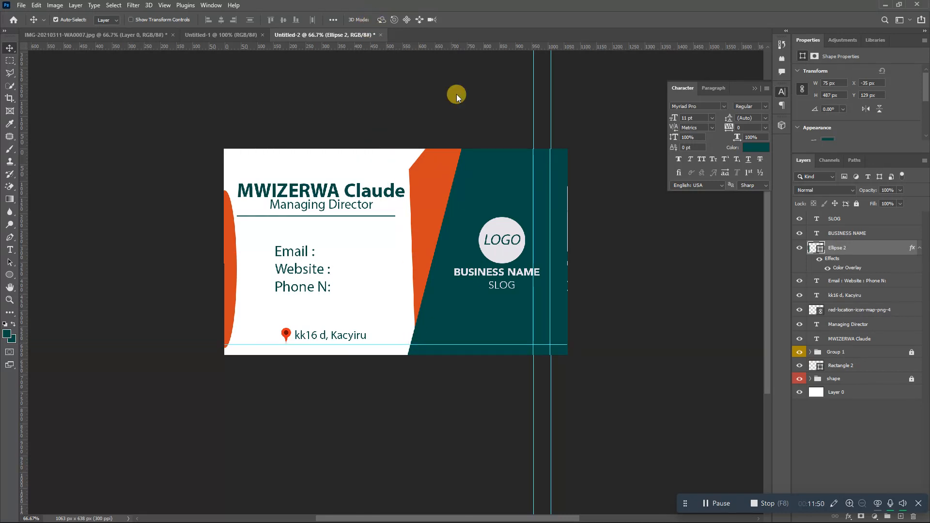
pyautogui.moveTo(532, 148); pyautogui.dragTo(24, 57)
pyautogui.moveTo(552, 140); pyautogui.dragTo(1, 141)
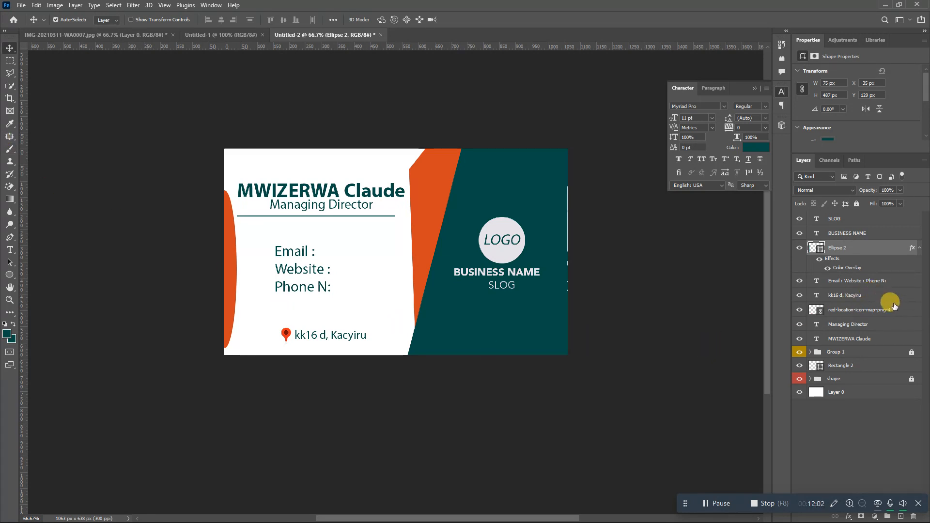
# - Group the SLOG, BUSINESS NAME, Ellipse 2, contact and name layers into Group 2
pyautogui.click(842, 221)
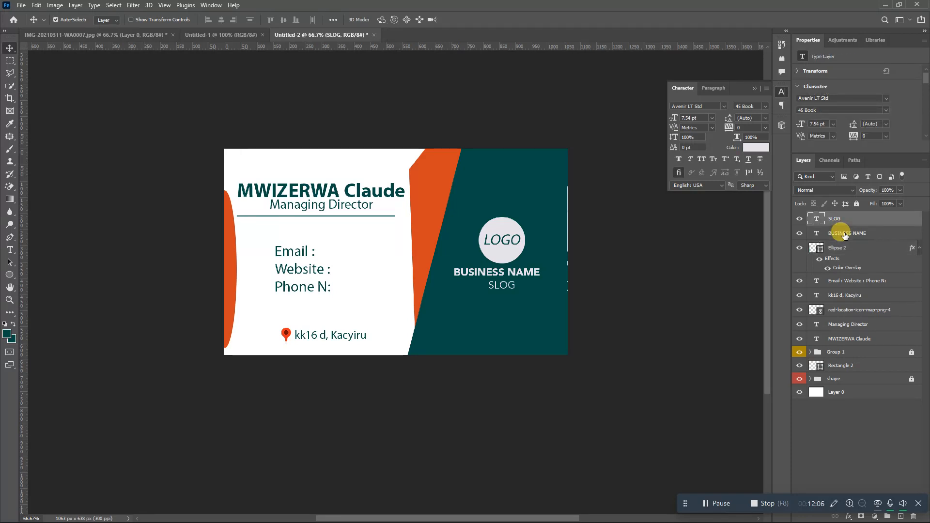
pyautogui.click(845, 235)
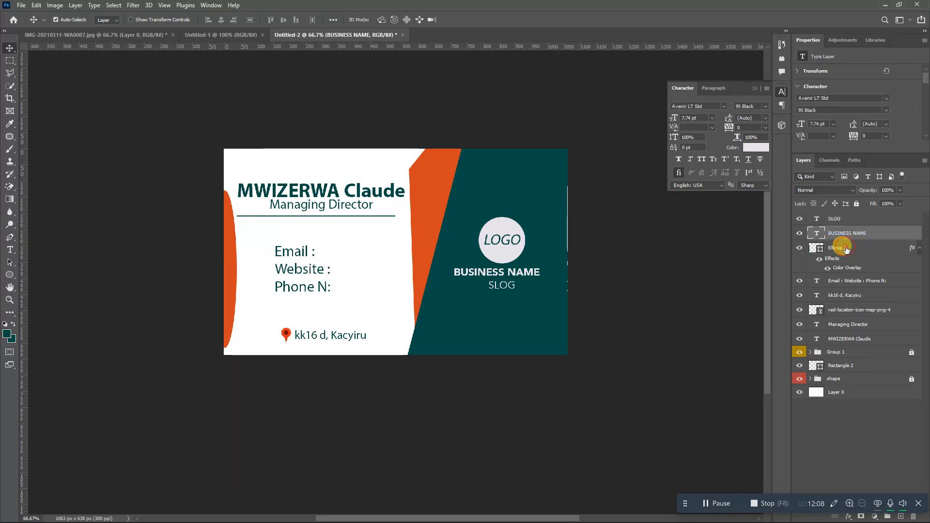
pyautogui.click(845, 250)
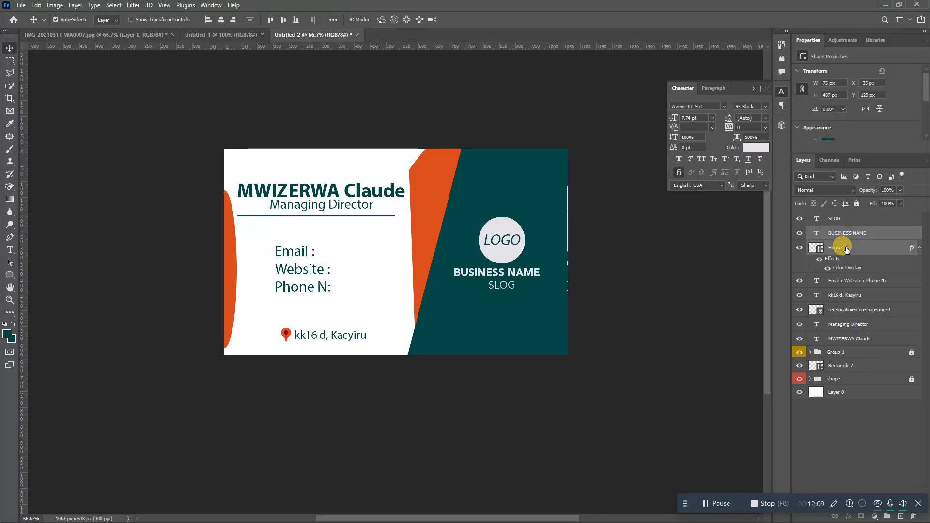
pyautogui.keyDown('ctrl'); pyautogui.click(845, 281); pyautogui.keyUp('ctrl')
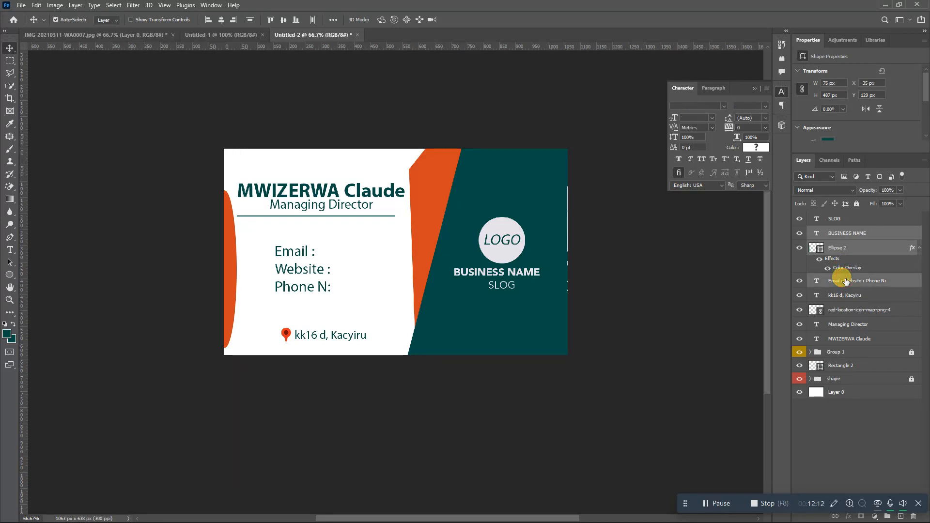
pyautogui.keyDown('shift'); pyautogui.click(842, 342); pyautogui.keyUp('shift')
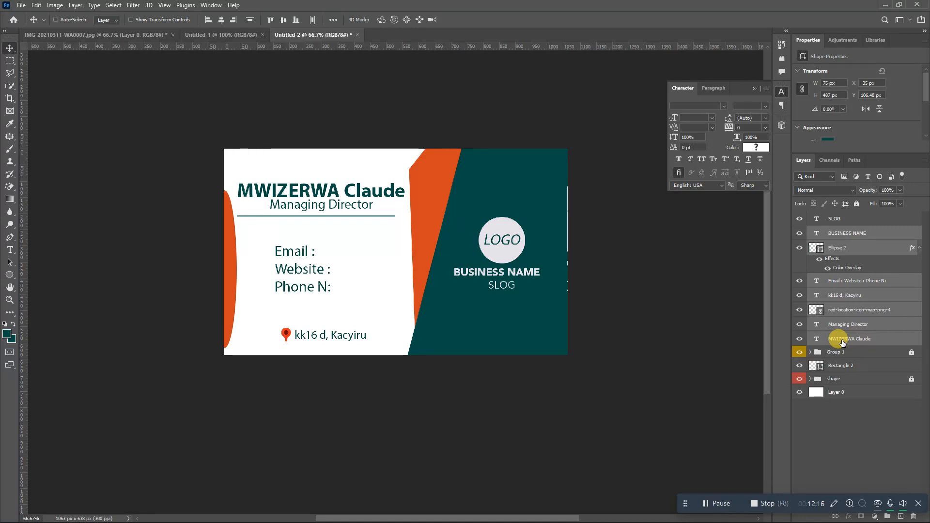
pyautogui.hotkey('ctrl', 'g')
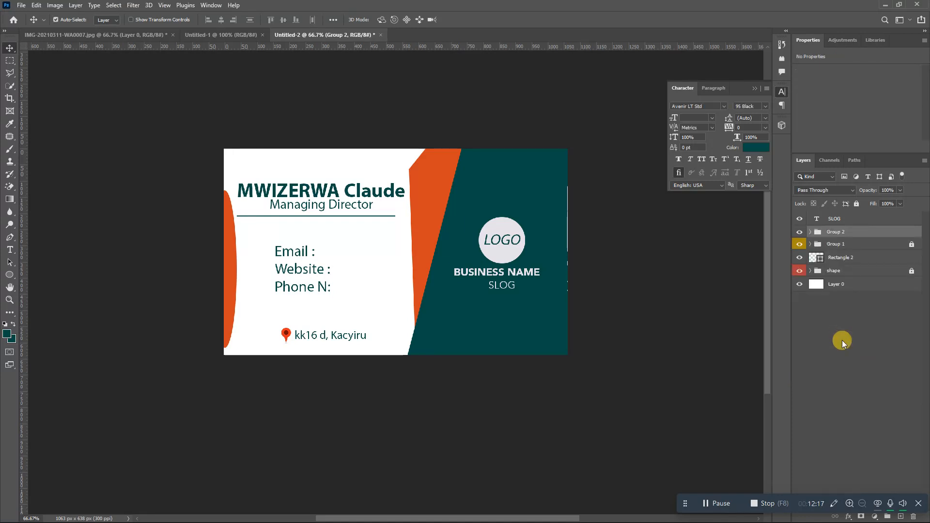
# - Hide Group 1 with the LOGO circle and SLOG, leaving Group 2 visible
pyautogui.click(798, 233)
pyautogui.click(798, 233)
pyautogui.click(798, 244)
pyautogui.click(799, 232)
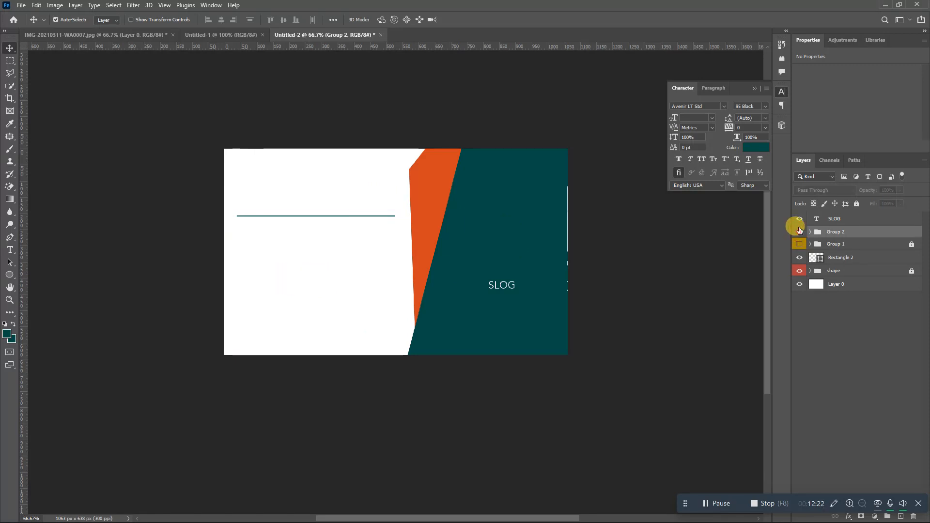
pyautogui.click(799, 220)
pyautogui.click(799, 220)
pyautogui.click(799, 232)
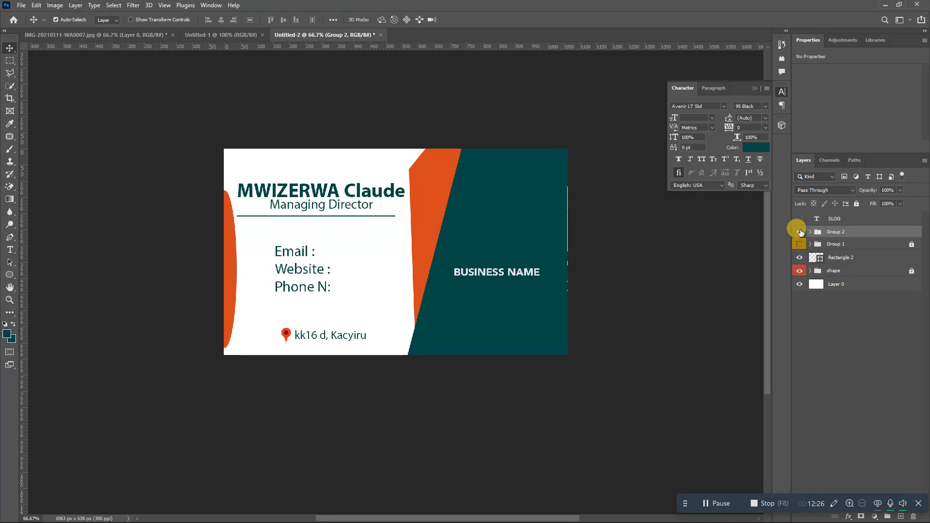
# - Duplicate the white Layer 0 as Layer 0 copy and show Group 1's LOGO circle again
pyautogui.click(850, 285)
pyautogui.rightClick(851, 285)
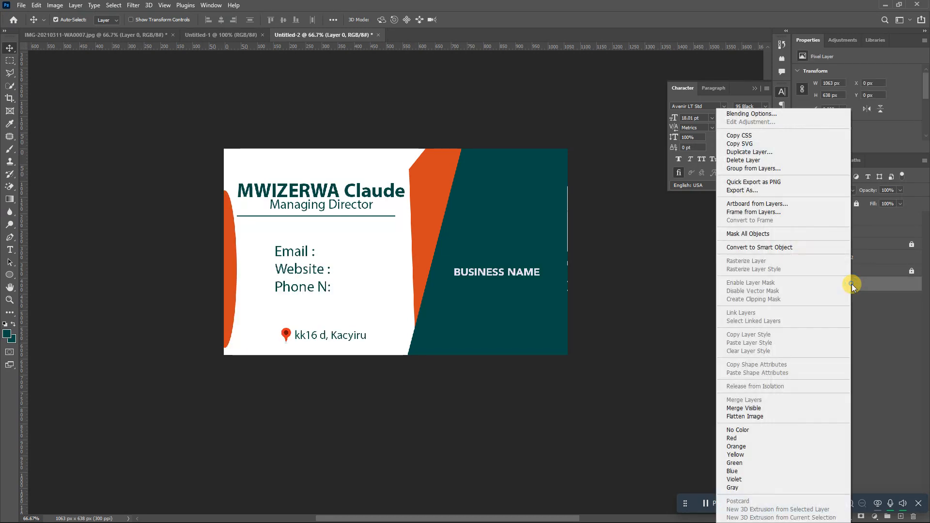
pyautogui.click(754, 153)
pyautogui.click(550, 154)
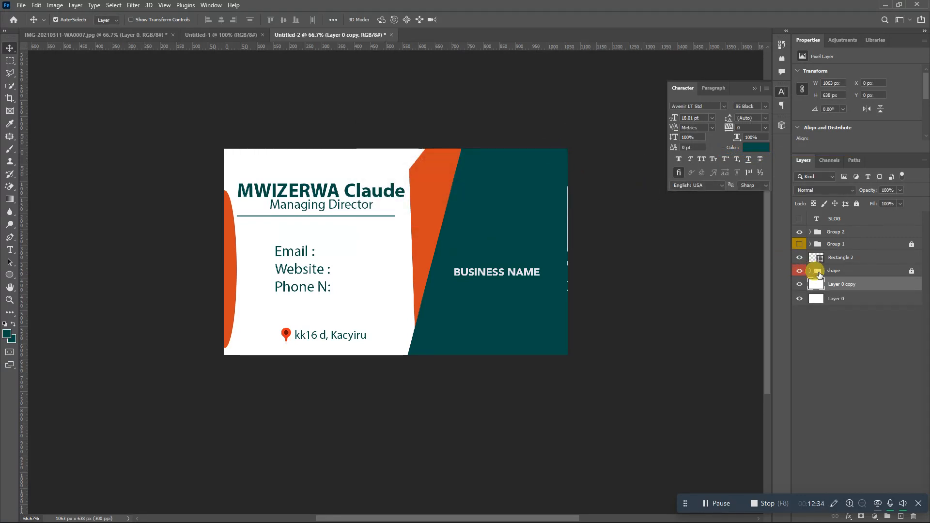
pyautogui.click(799, 244)
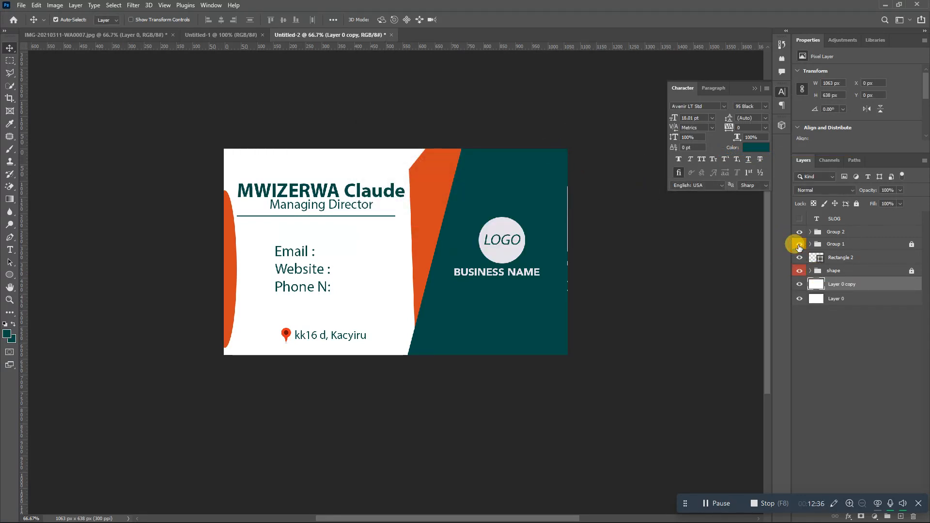
# - Give Layer 0 a Color Overlay in the card's dark teal #004c46
pyautogui.click(851, 299)
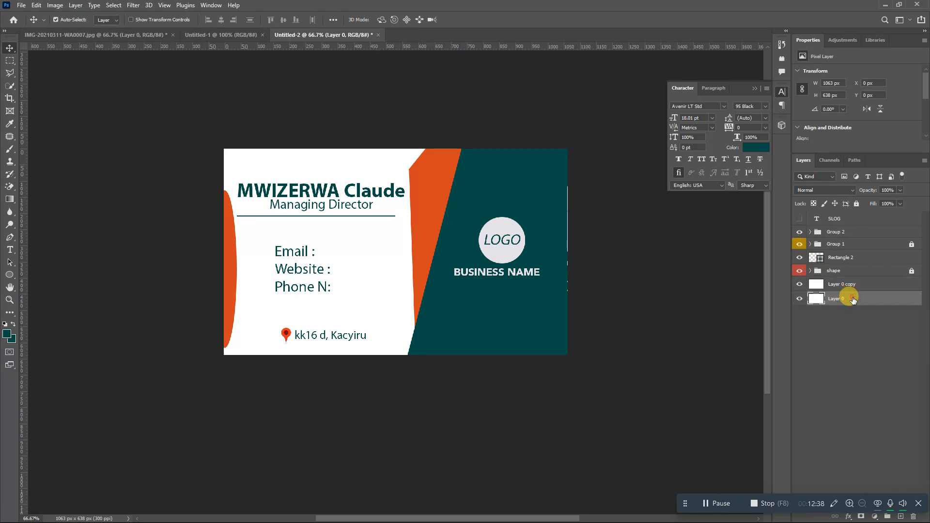
pyautogui.doubleClick(852, 299)
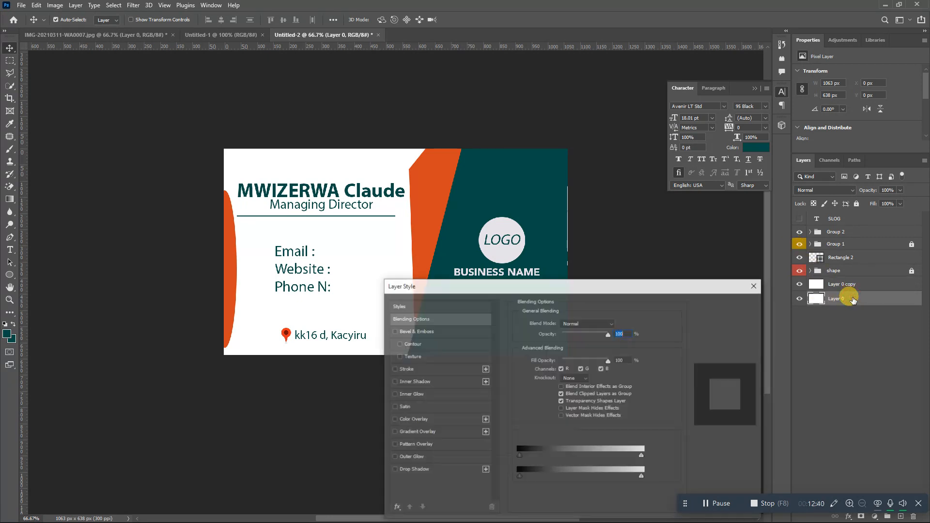
pyautogui.click(409, 419)
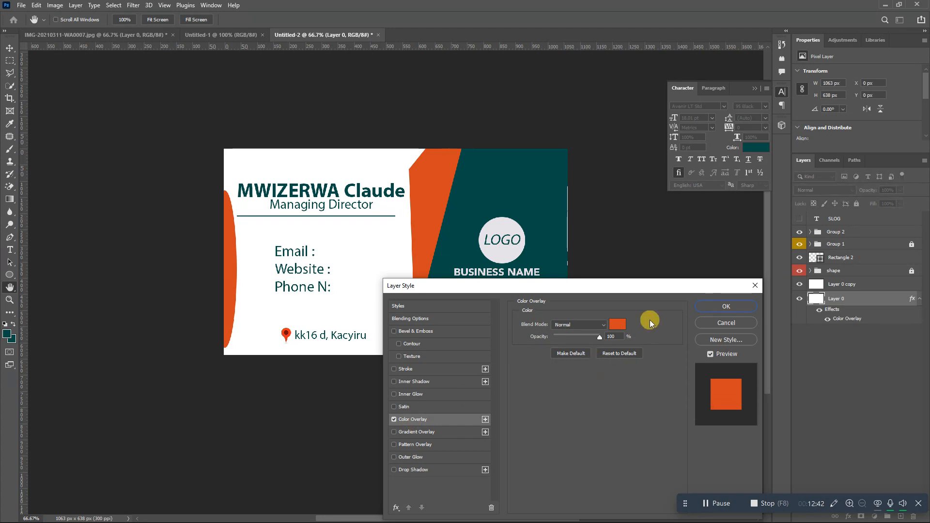
pyautogui.click(617, 324)
pyautogui.click(512, 191)
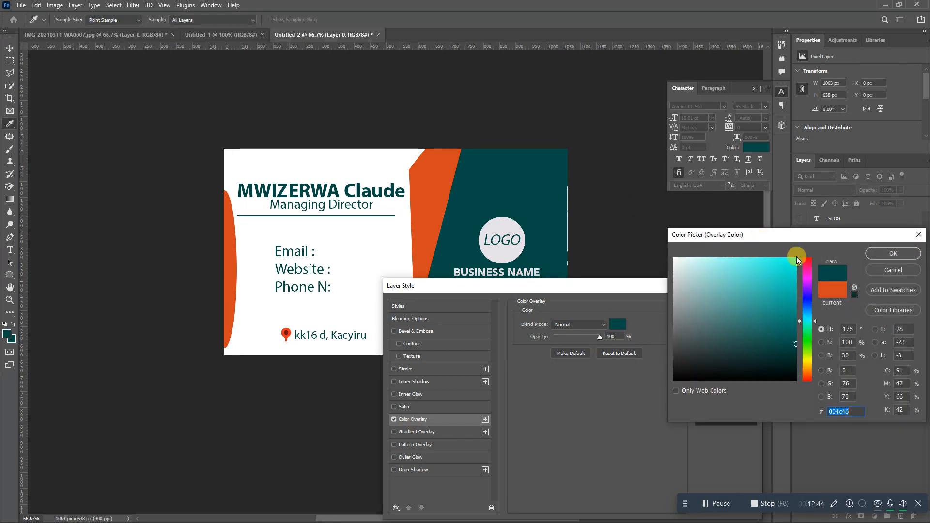
pyautogui.click(893, 253)
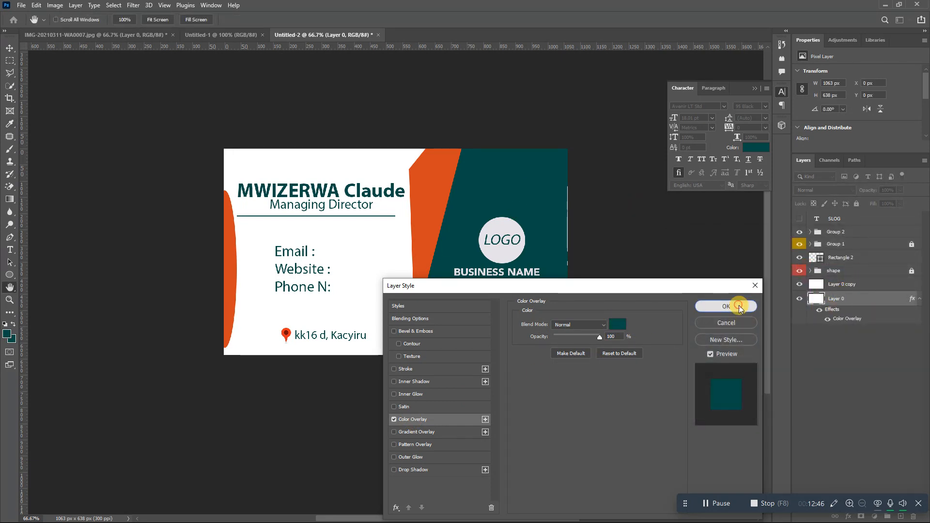
pyautogui.click(739, 305)
pyautogui.click(852, 289)
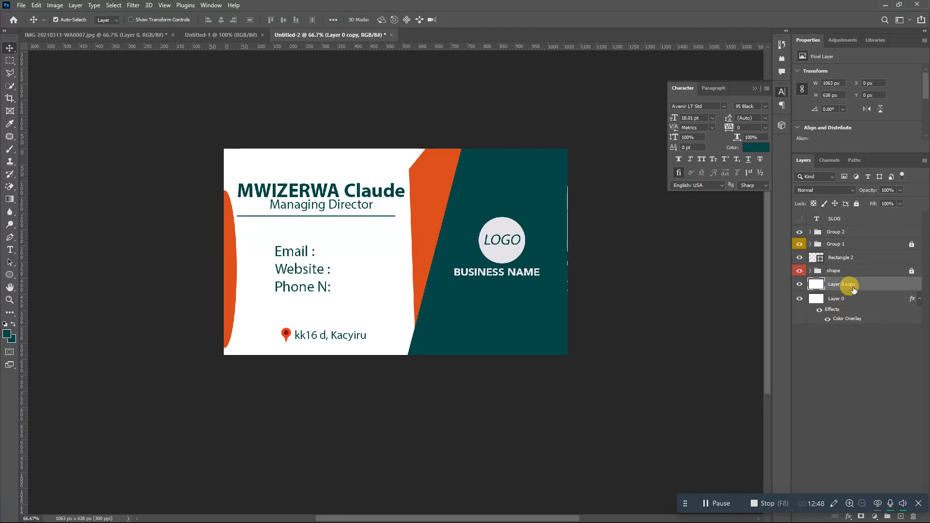
# - Group all layers from SLOG to Layer 0 copy into a group named 'front'
pyautogui.keyDown('shift'); pyautogui.click(847, 222); pyautogui.keyUp('shift')
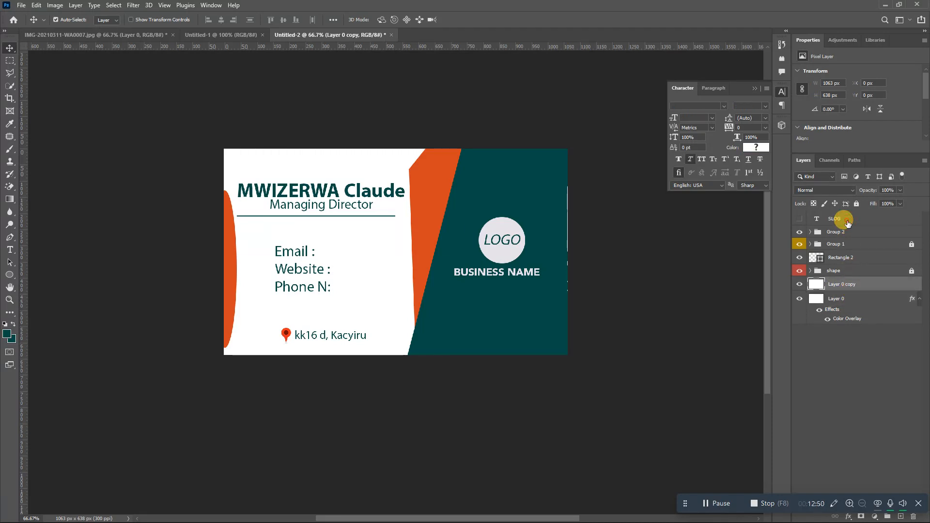
pyautogui.hotkey('ctrl', 'g')
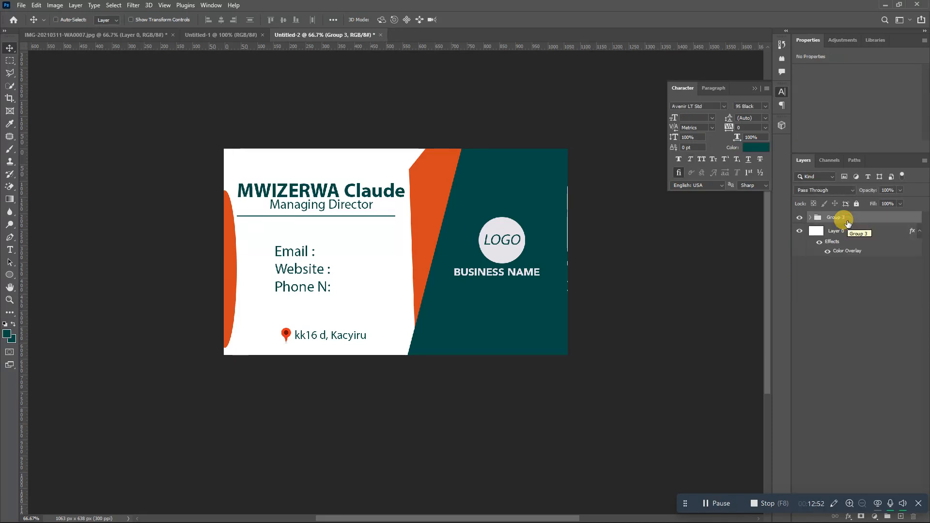
pyautogui.doubleClick(834, 217)
pyautogui.write('front')
pyautogui.click(844, 231)
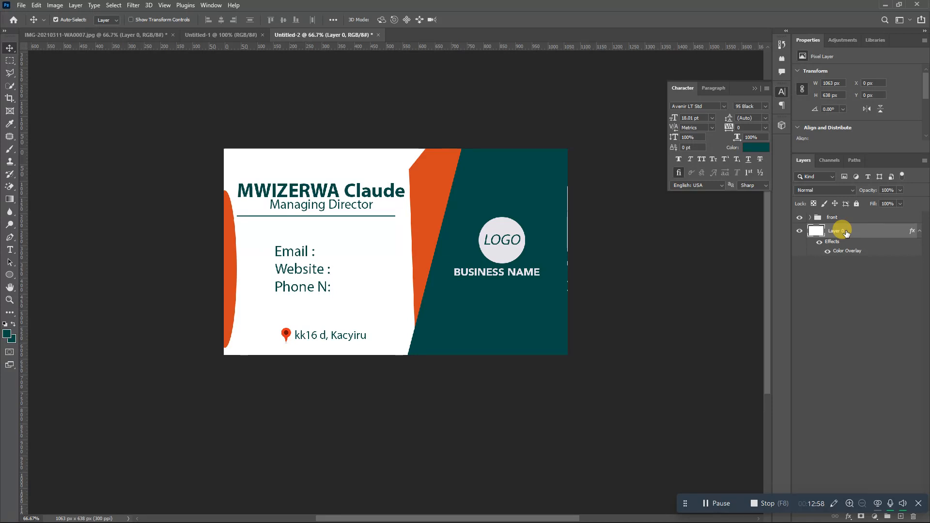
# - Duplicate Layer 0 as Layer 0 copy 2, then hide Layer 0 and the front group
pyautogui.rightClick(845, 233)
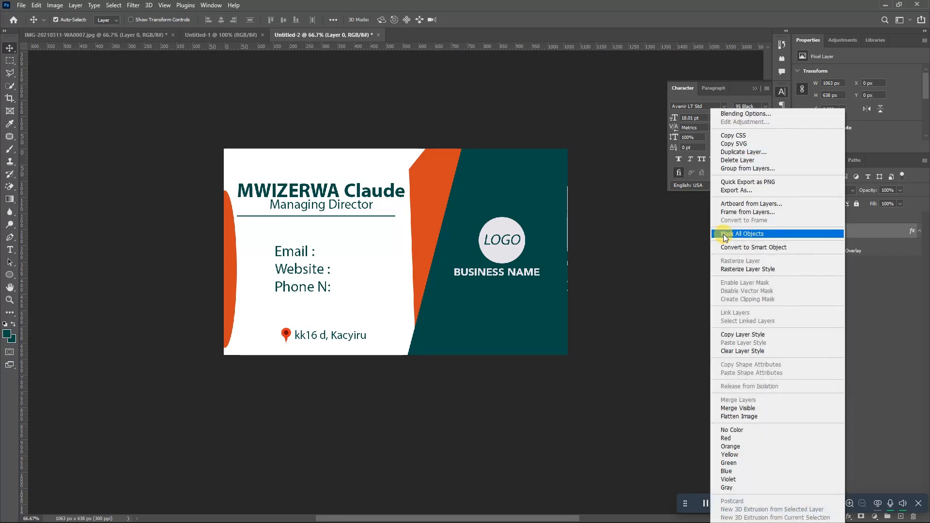
pyautogui.click(725, 152)
pyautogui.click(545, 150)
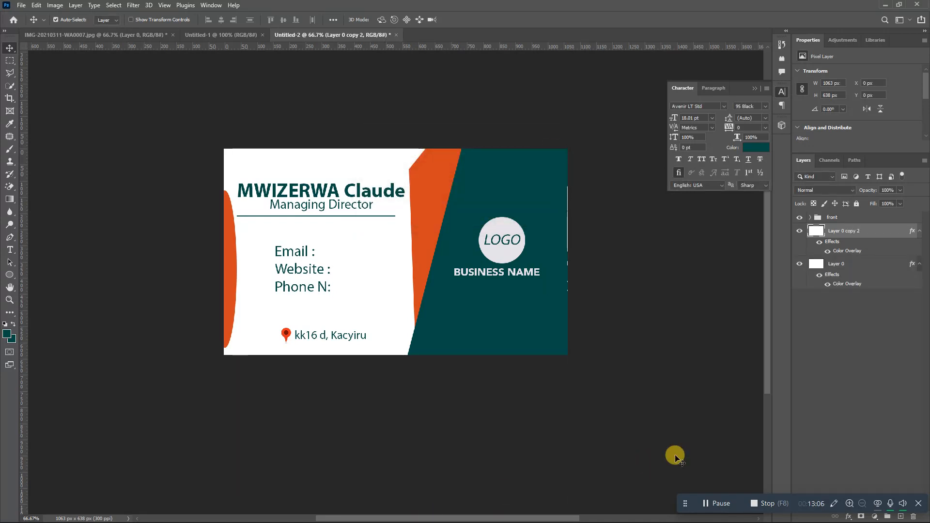
pyautogui.click(799, 264)
pyautogui.click(798, 218)
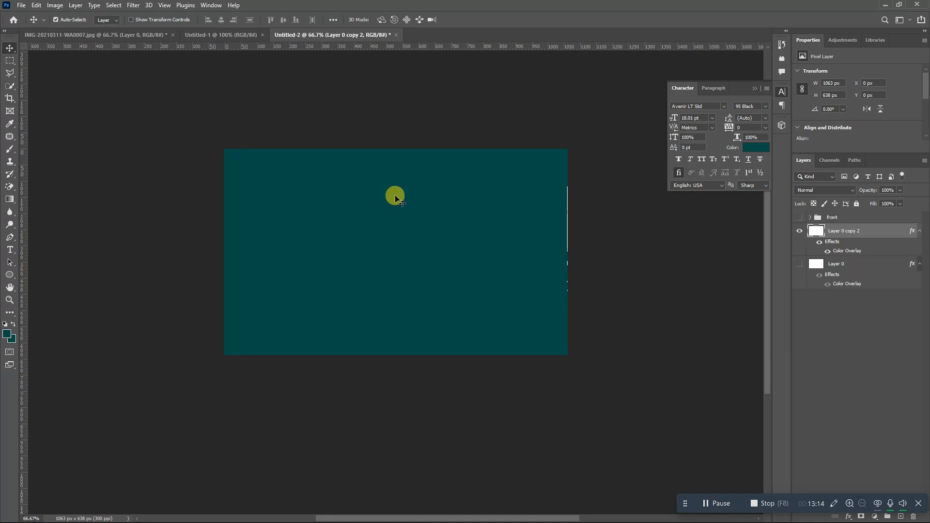
# - Draw a circle on the teal card and give it a white Color Overlay
pyautogui.click(9, 275)
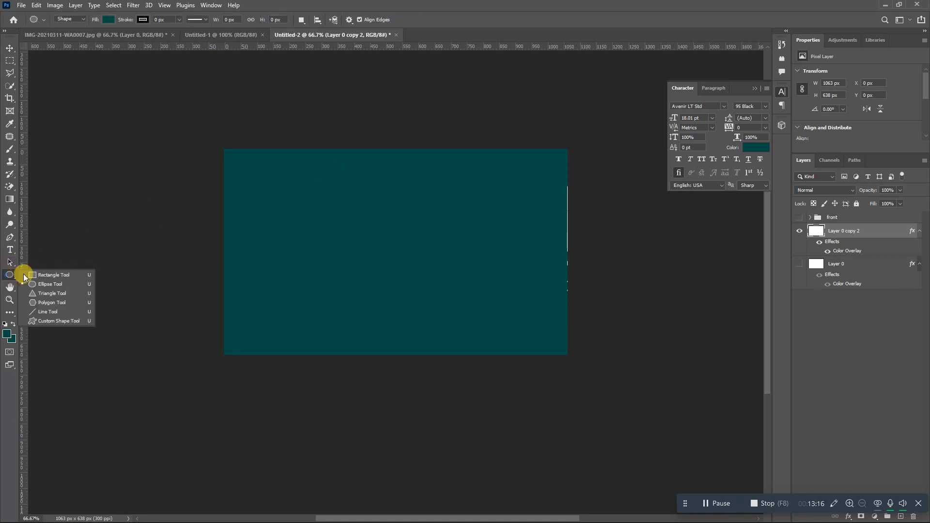
pyautogui.click(39, 283)
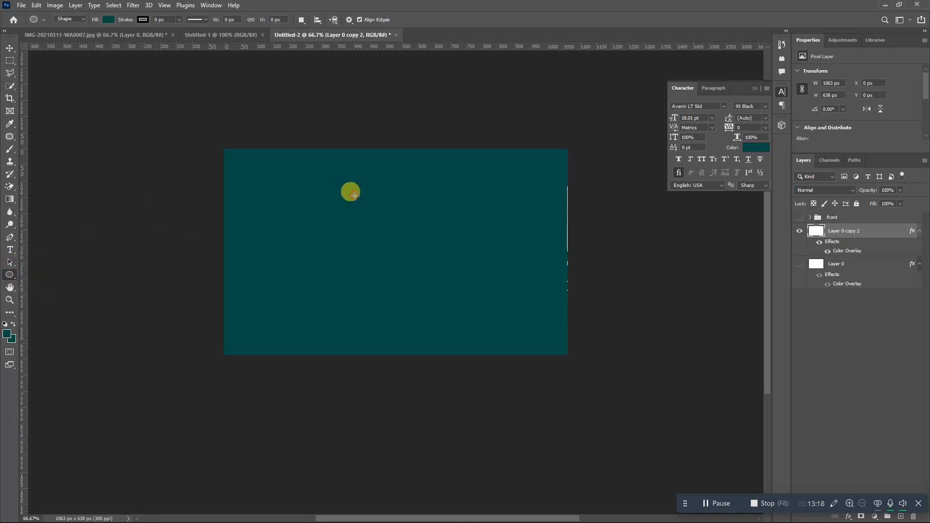
pyautogui.moveTo(355, 195); pyautogui.dragTo(416, 256)
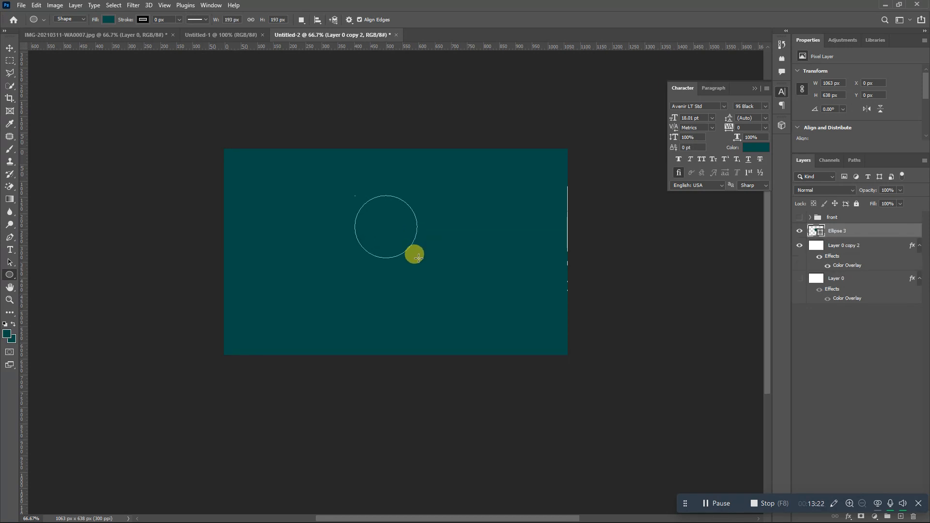
pyautogui.doubleClick(866, 230)
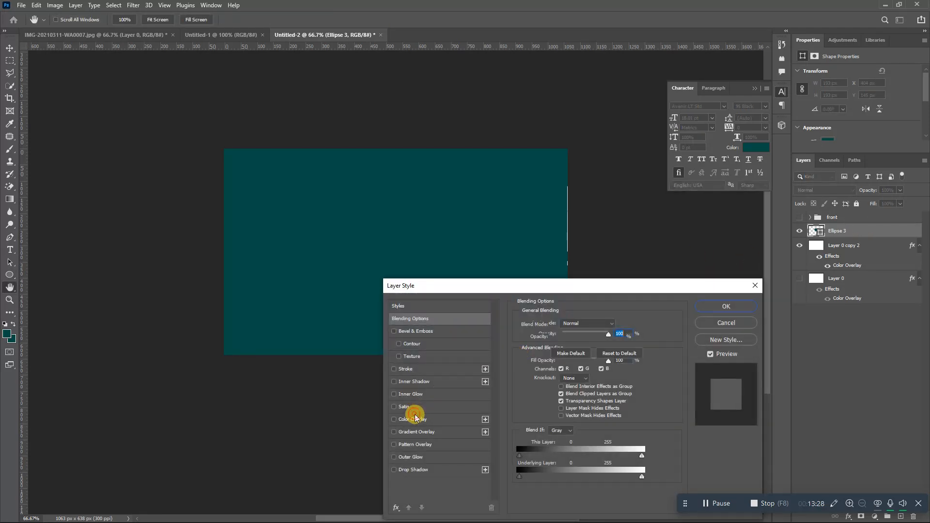
pyautogui.click(410, 419)
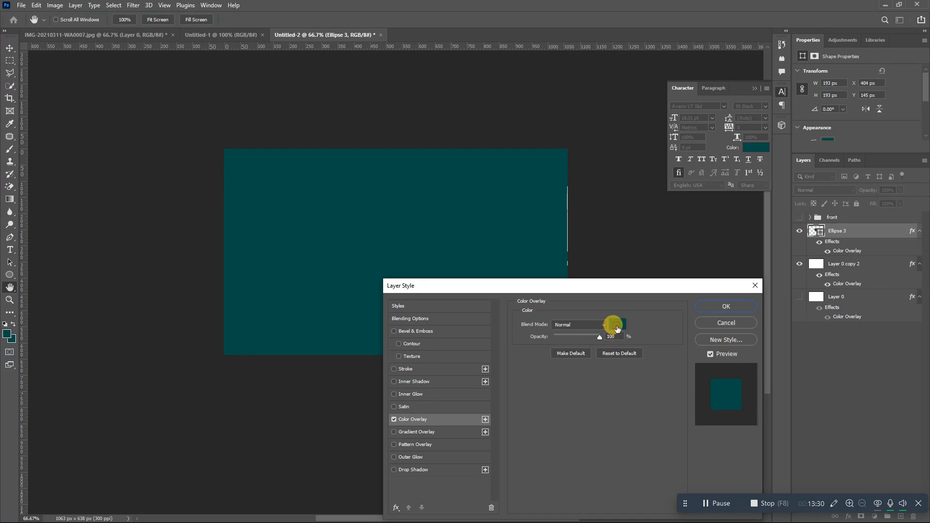
pyautogui.click(617, 328)
pyautogui.moveTo(674, 273); pyautogui.dragTo(645, 233)
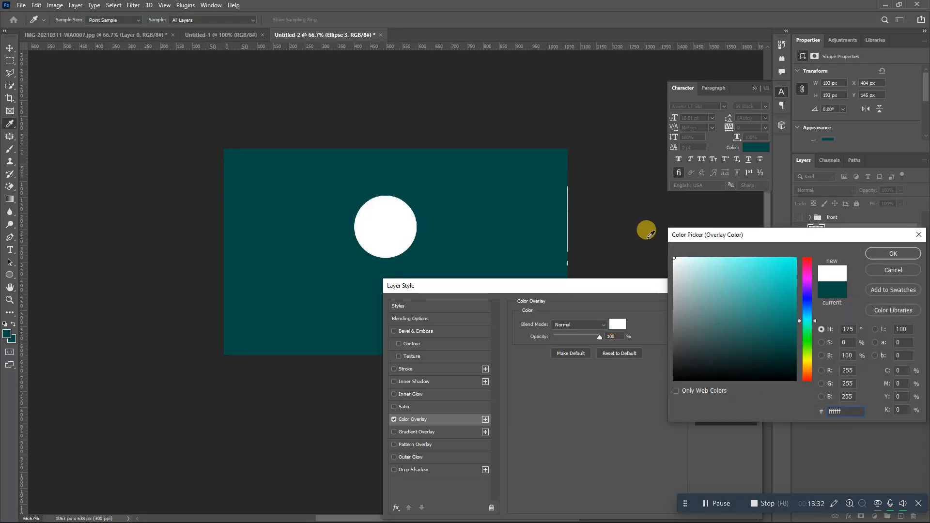
pyautogui.click(877, 260)
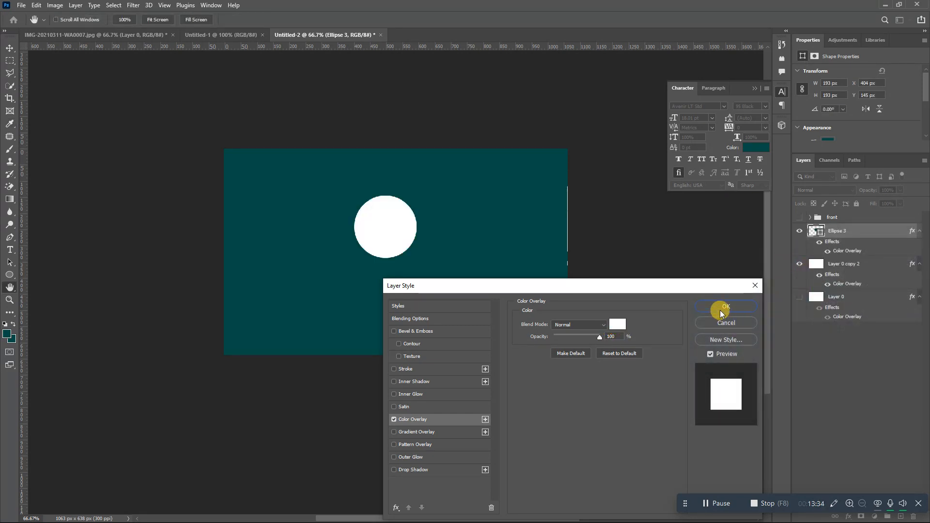
pyautogui.click(721, 312)
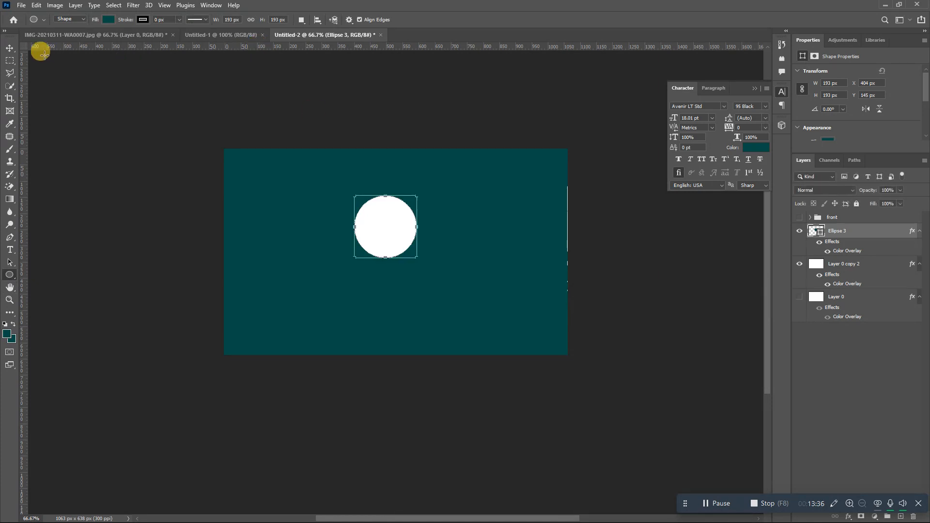
# - Align the circle to the canvas's horizontal and vertical centres, then nudge it slightly upward
pyautogui.click(10, 49)
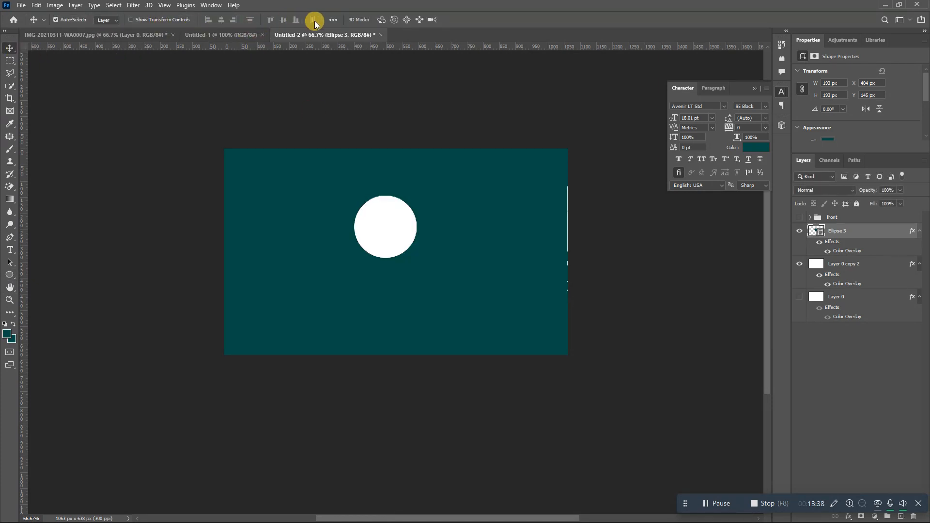
pyautogui.click(333, 19)
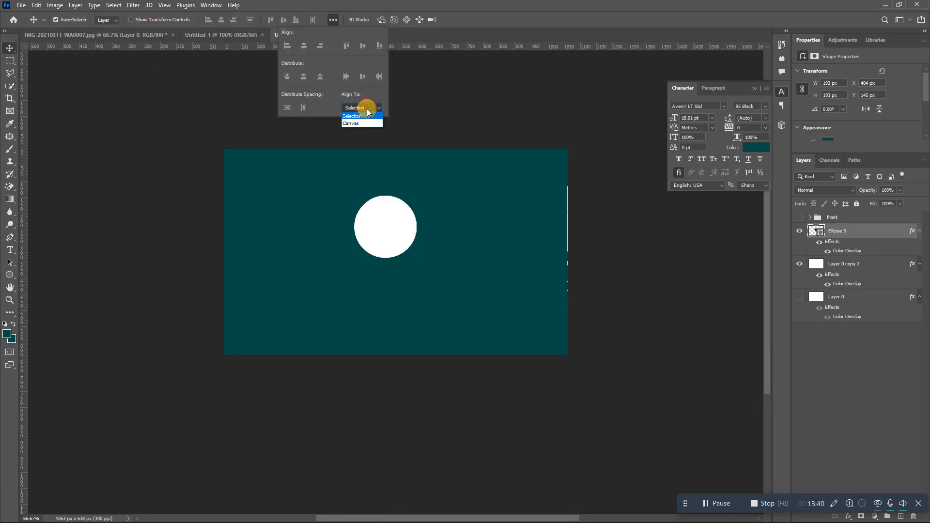
pyautogui.click(360, 123)
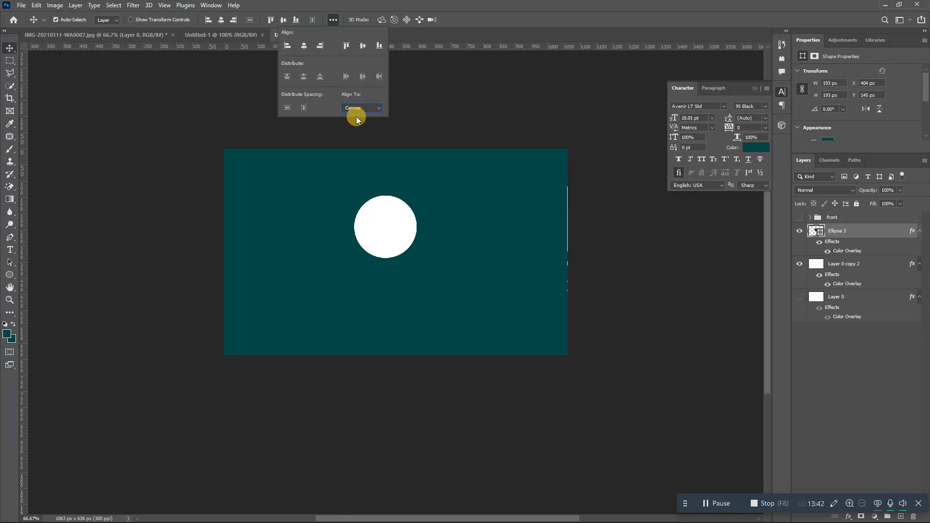
pyautogui.click(304, 46)
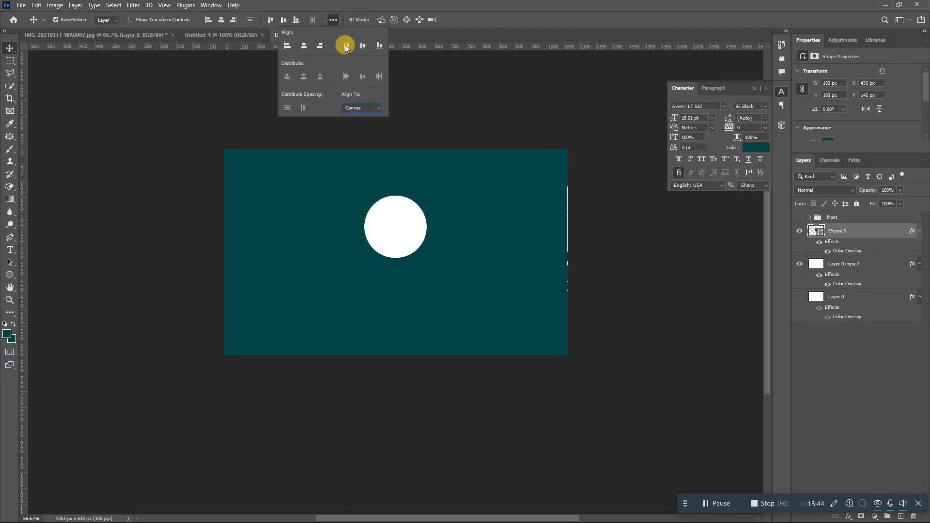
pyautogui.click(361, 46)
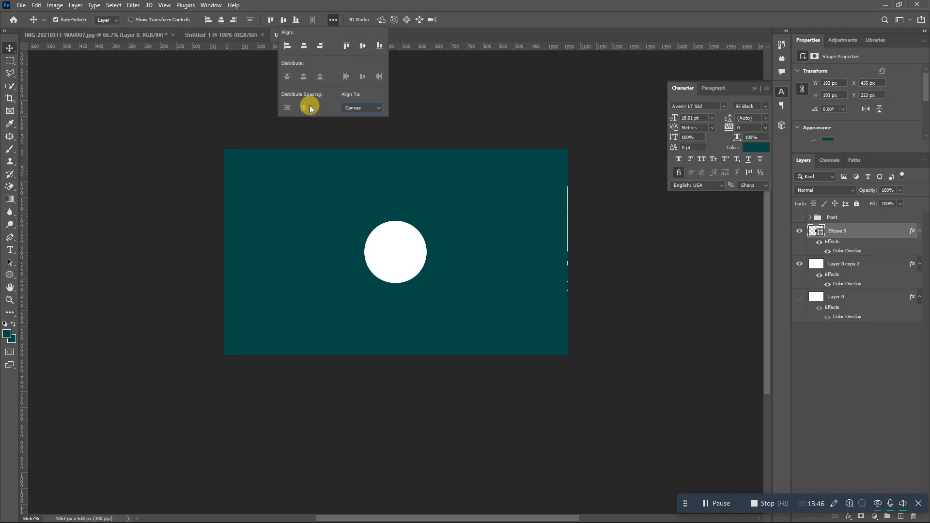
pyautogui.moveTo(396, 263); pyautogui.dragTo(400, 244)
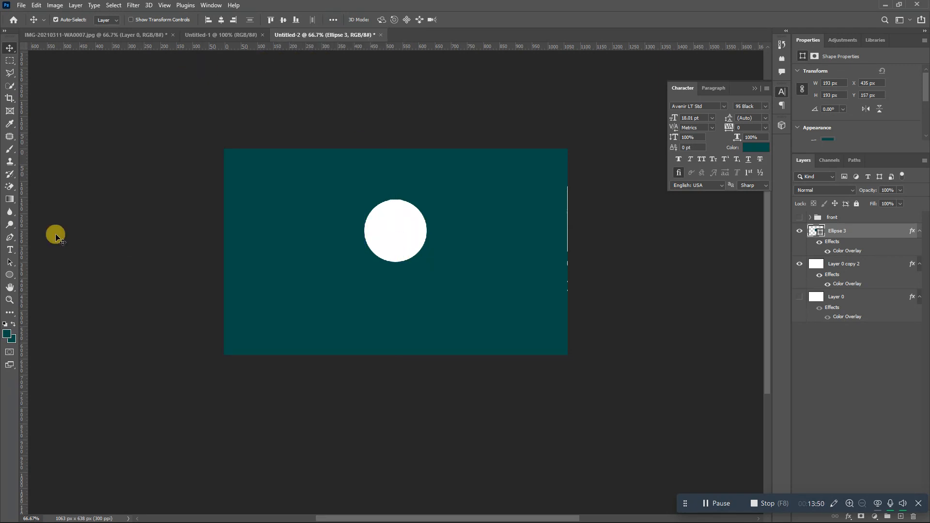
# - Type BUSINESS NAMES in white below the circle and move it up just beneath it
pyautogui.click(10, 250)
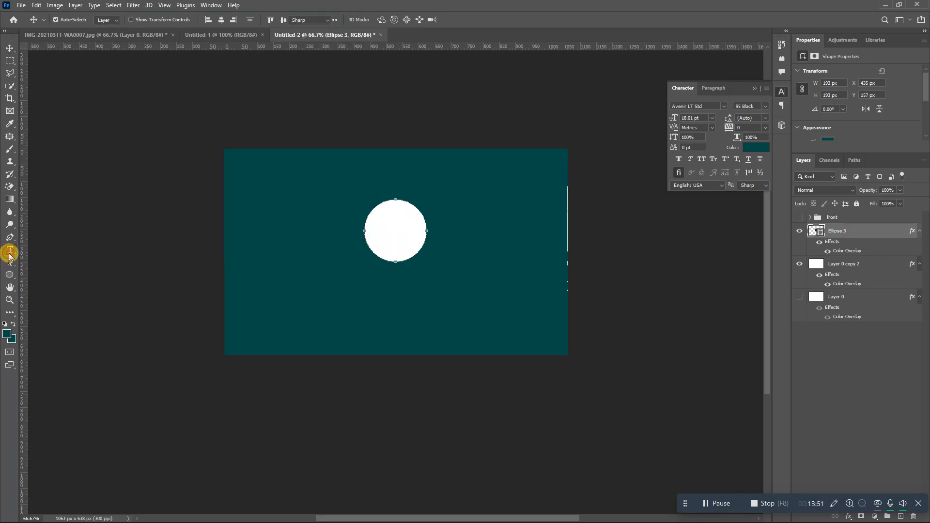
pyautogui.click(321, 318)
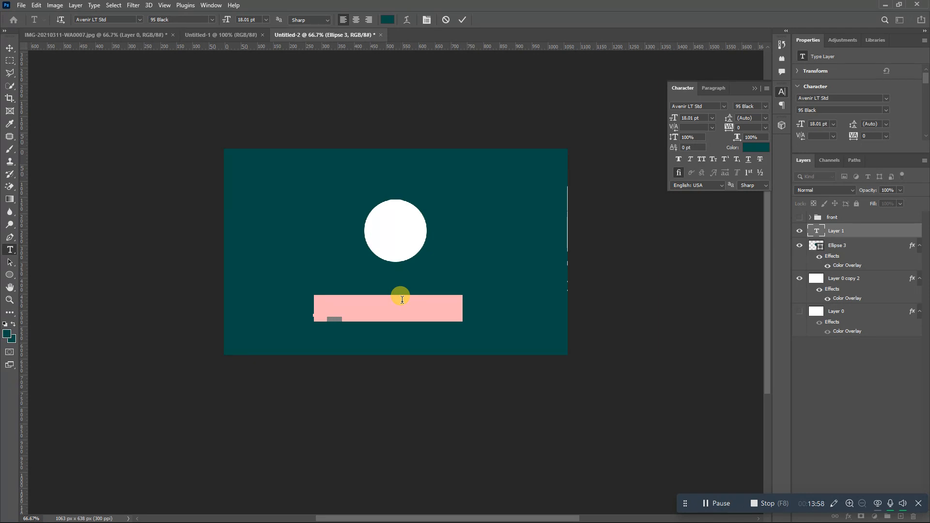
pyautogui.write('B')
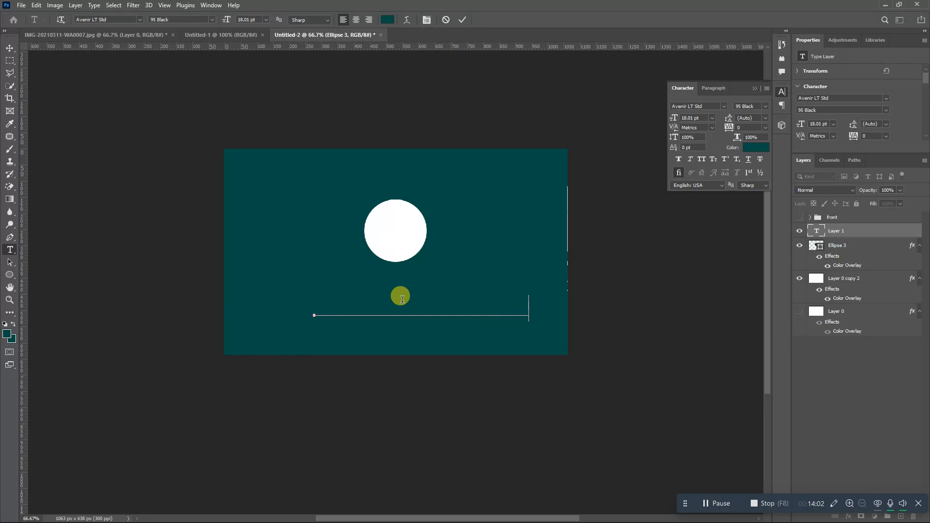
pyautogui.hotkey('ctrl', 'a')
pyautogui.click(387, 19)
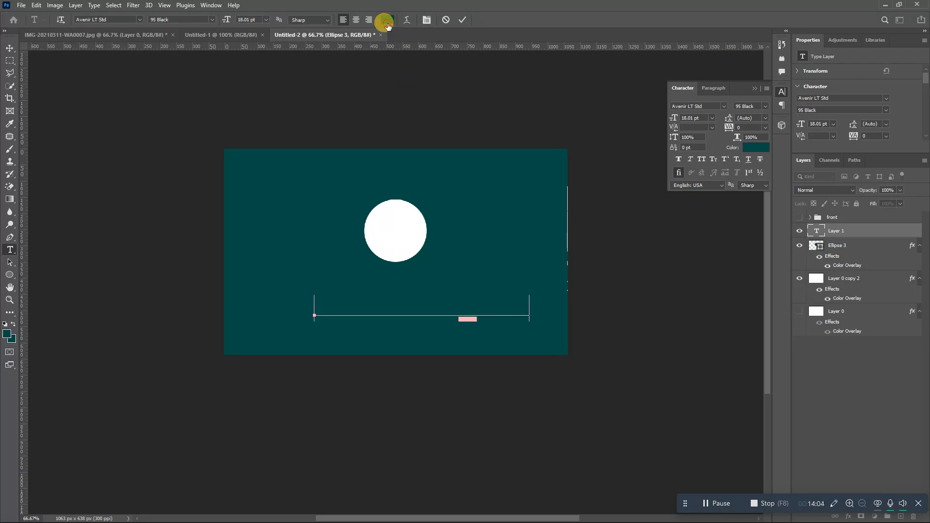
pyautogui.click(382, 237)
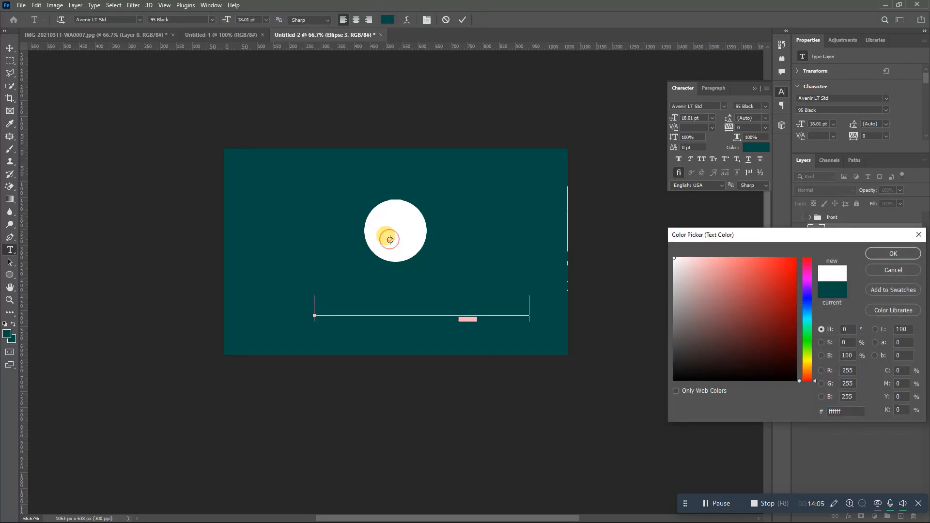
pyautogui.click(880, 256)
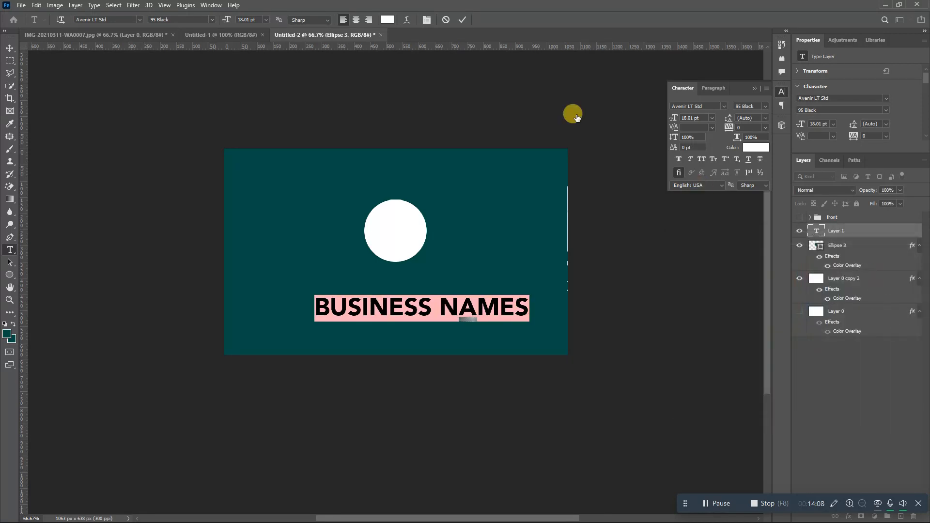
pyautogui.click(461, 21)
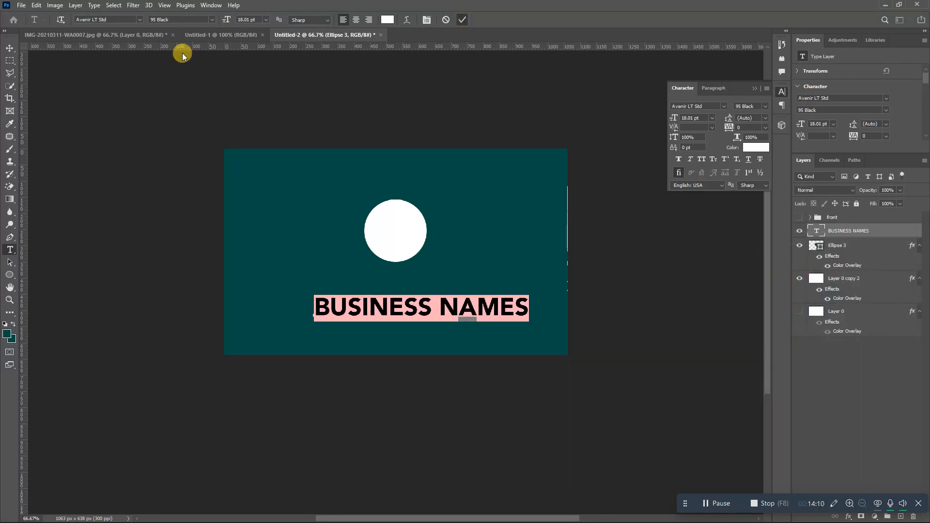
pyautogui.click(10, 48)
pyautogui.moveTo(386, 303); pyautogui.dragTo(377, 287)
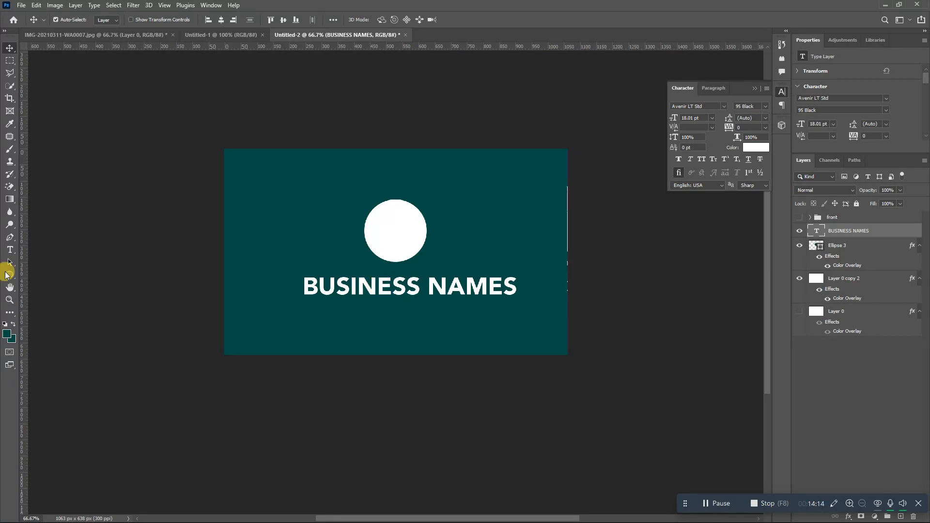
pyautogui.click(9, 250)
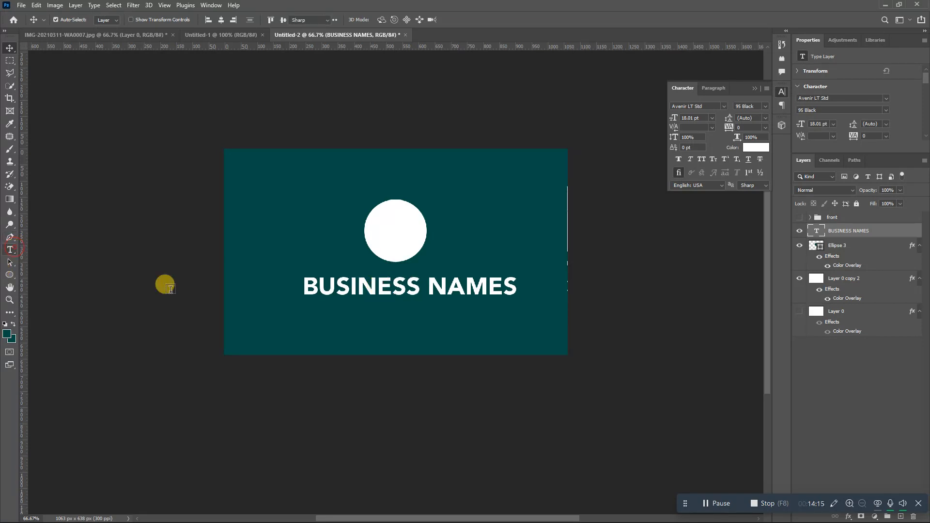
# - Type SLOG in the 45 Book weight and move it just under BUSINESS NAMES
pyautogui.click(373, 345)
pyautogui.write('SLOGA')
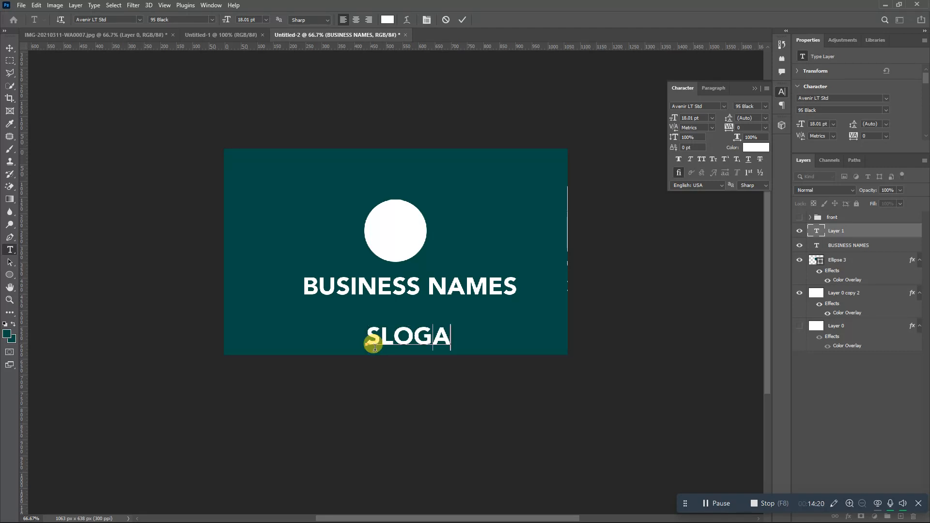
pyautogui.press('BackSpace')
pyautogui.hotkey('ctrl', 'a')
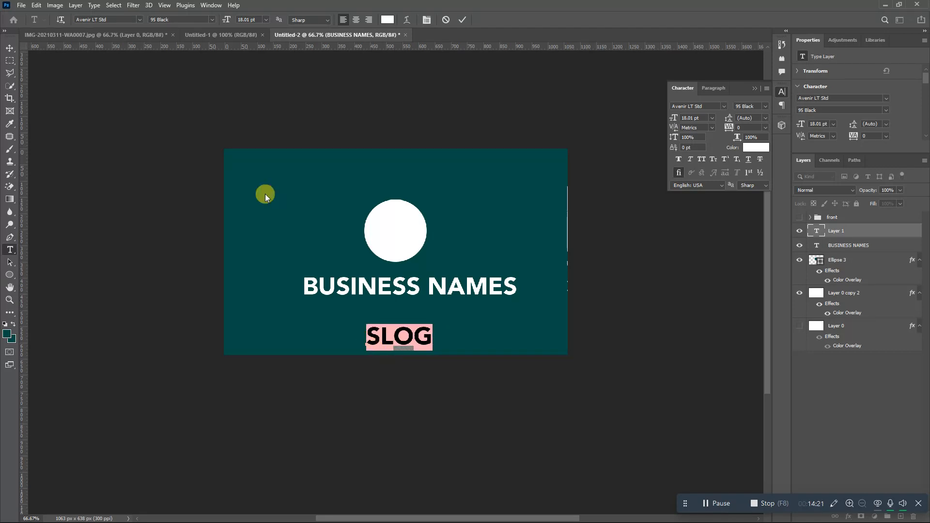
pyautogui.click(209, 20)
pyautogui.click(207, 28)
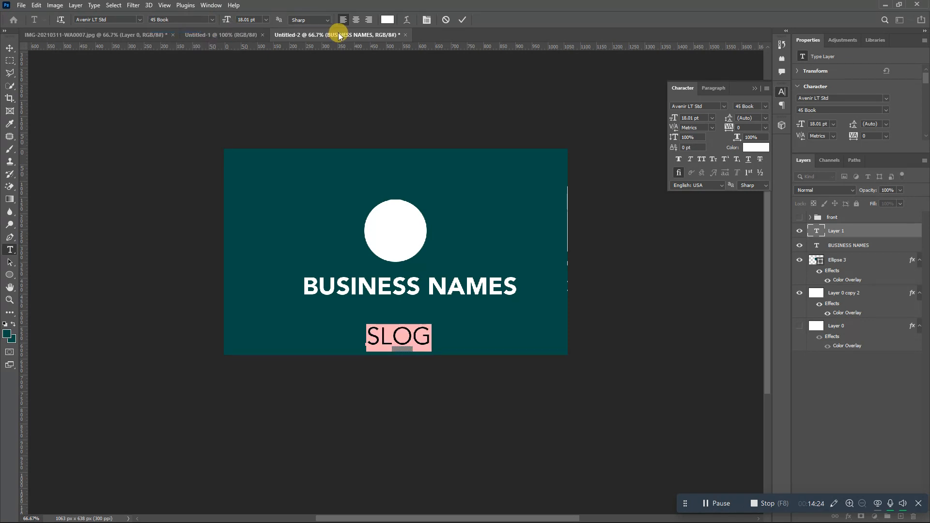
pyautogui.click(466, 20)
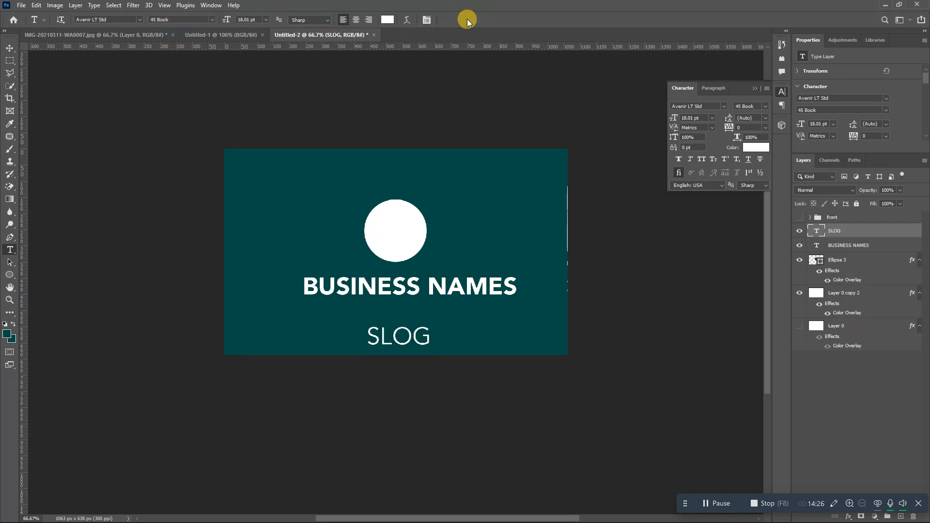
pyautogui.moveTo(408, 340); pyautogui.dragTo(413, 320)
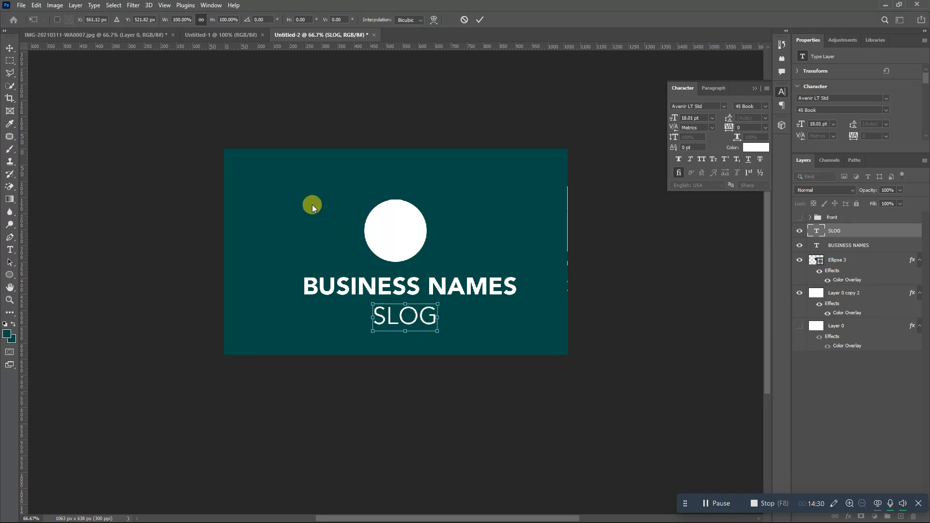
pyautogui.click(10, 276)
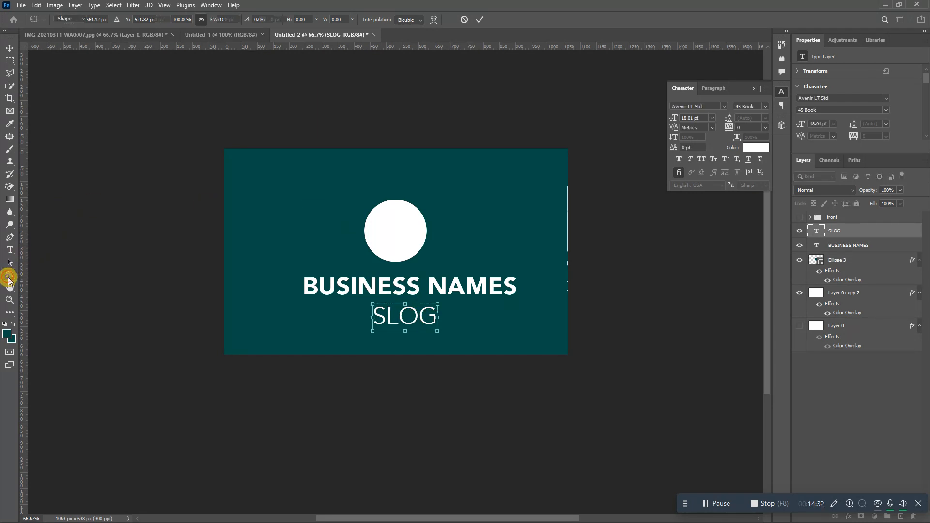
pyautogui.rightClick(12, 277)
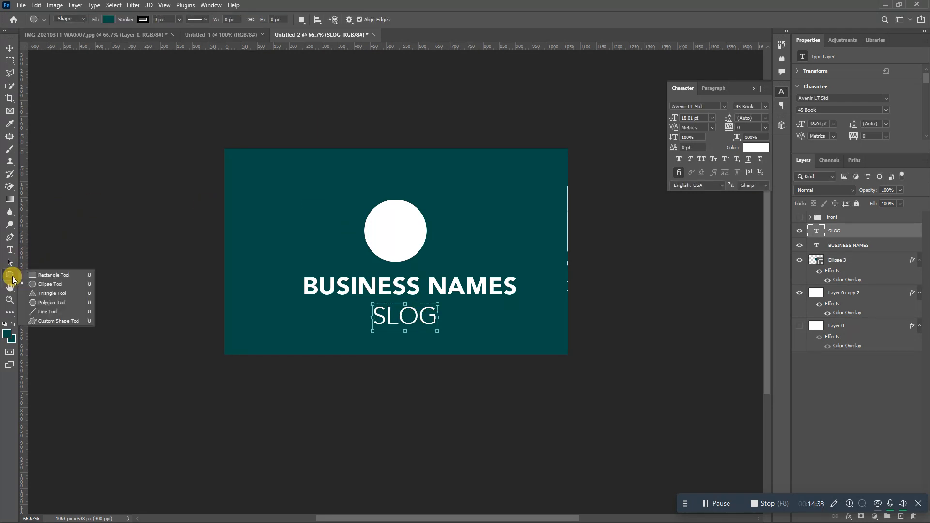
# - Draw a tall rectangle over the card's left edge and rotate it about 36 degrees
pyautogui.click(55, 281)
pyautogui.moveTo(270, 166); pyautogui.dragTo(184, 294)
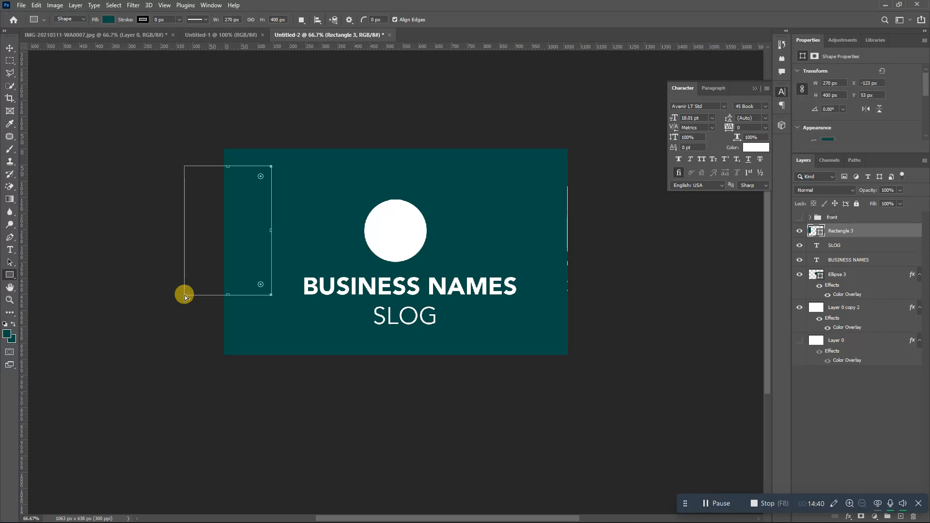
pyautogui.hotkey('ctrl', 't')
pyautogui.moveTo(274, 155)
pyautogui.mouseDown()
pyautogui.moveTo(325, 185)
pyautogui.moveTo(286, 184)
pyautogui.moveTo(311, 129)
pyautogui.moveTo(314, 144)
pyautogui.moveTo(285, 154)
pyautogui.mouseUp()
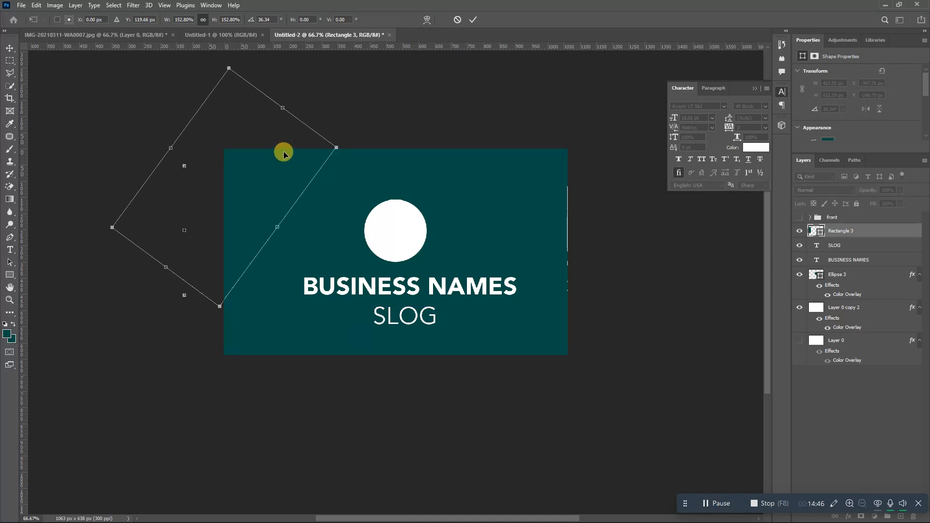
pyautogui.press('Return')
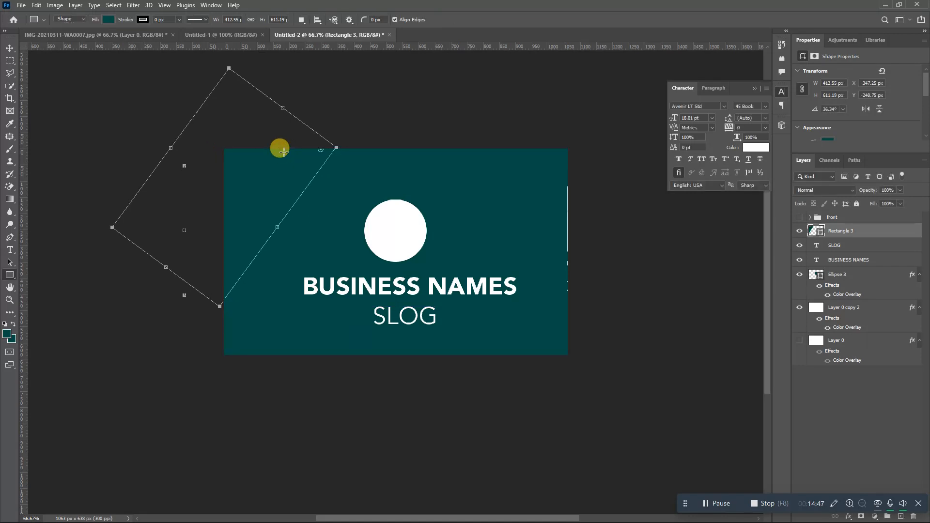
# - Give the rectangle an orange PANTONE 1655 C Color Overlay
pyautogui.doubleClick(868, 235)
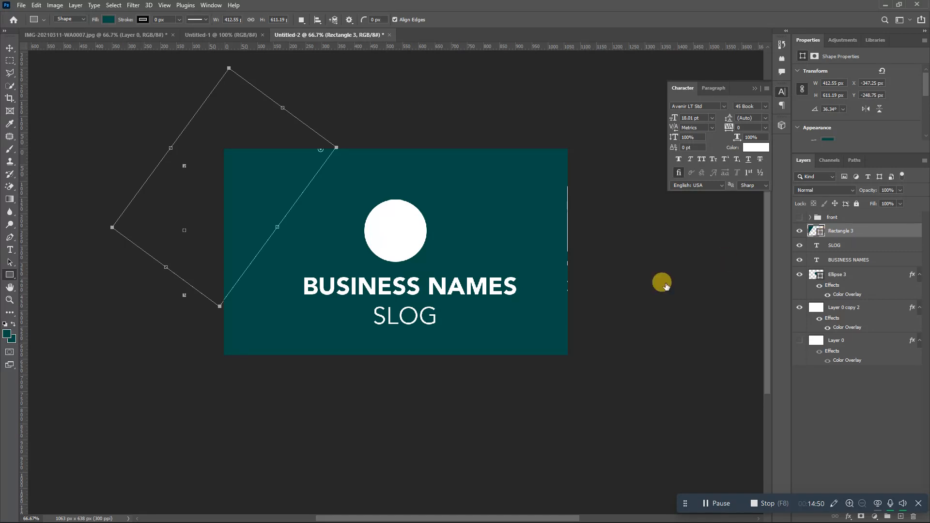
pyautogui.click(414, 420)
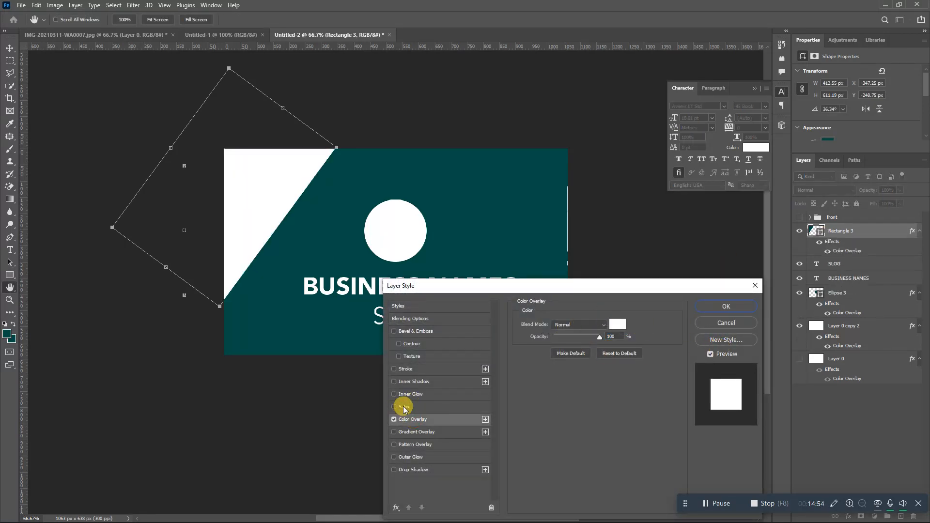
pyautogui.click(617, 324)
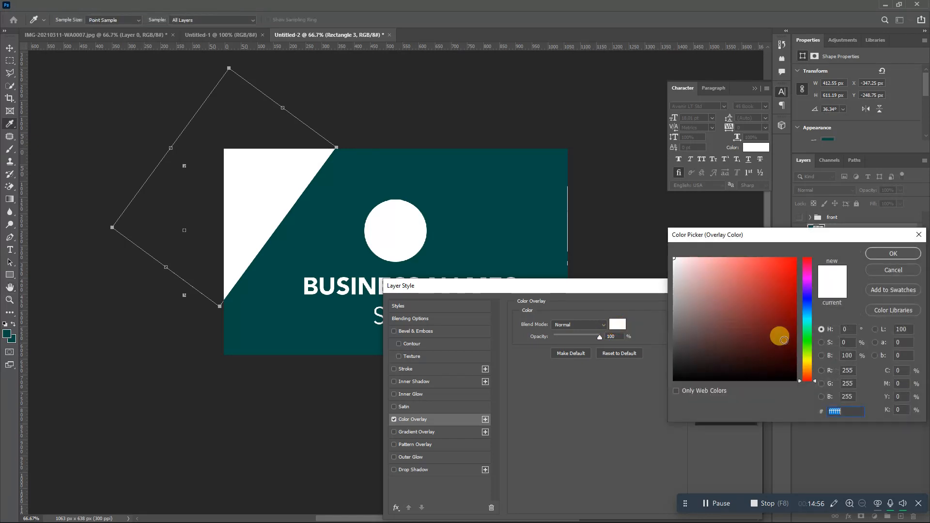
pyautogui.click(883, 312)
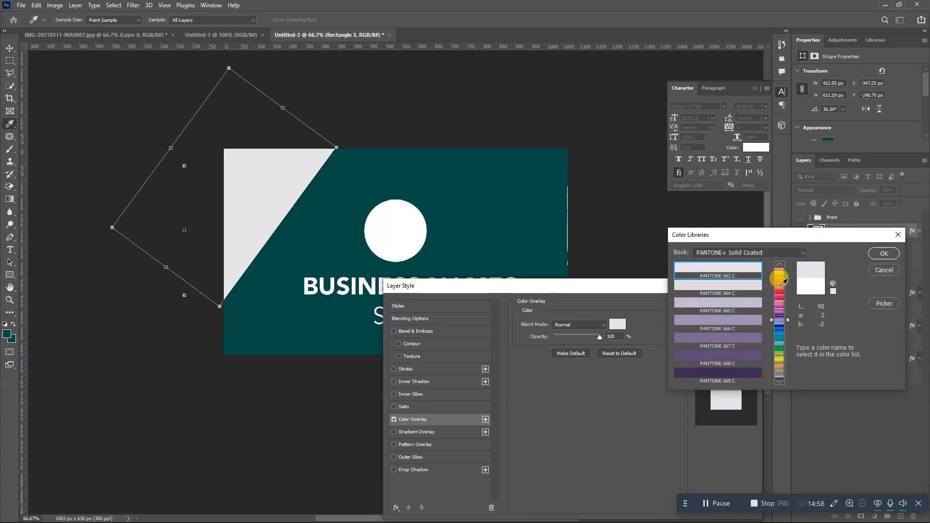
pyautogui.click(783, 281)
pyautogui.click(736, 320)
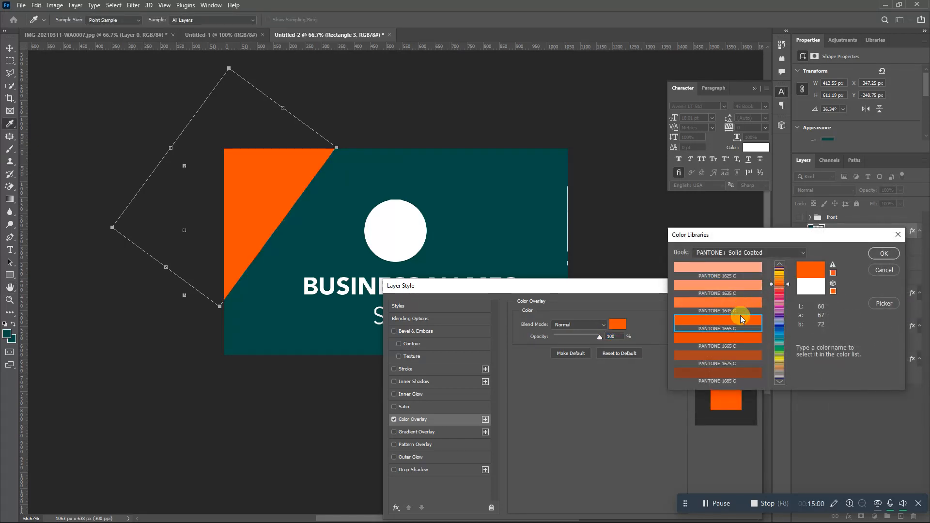
pyautogui.click(884, 253)
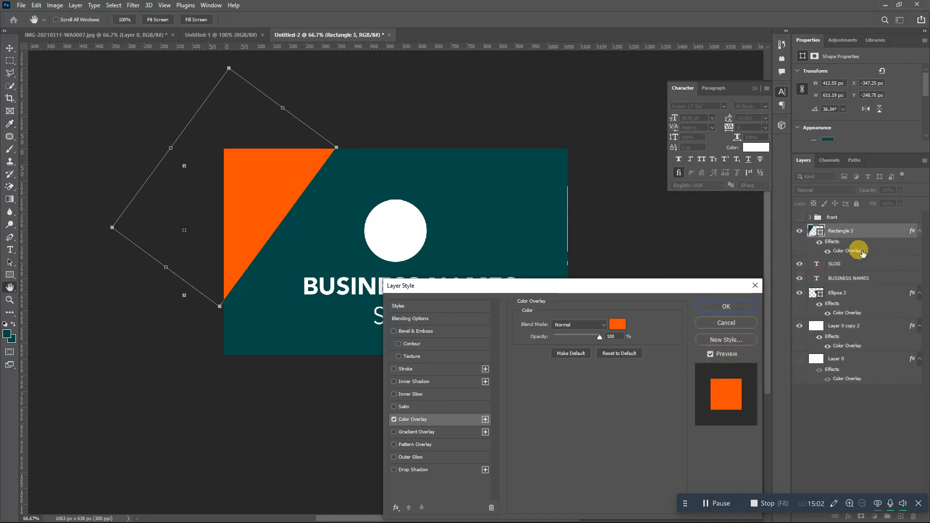
pyautogui.click(739, 304)
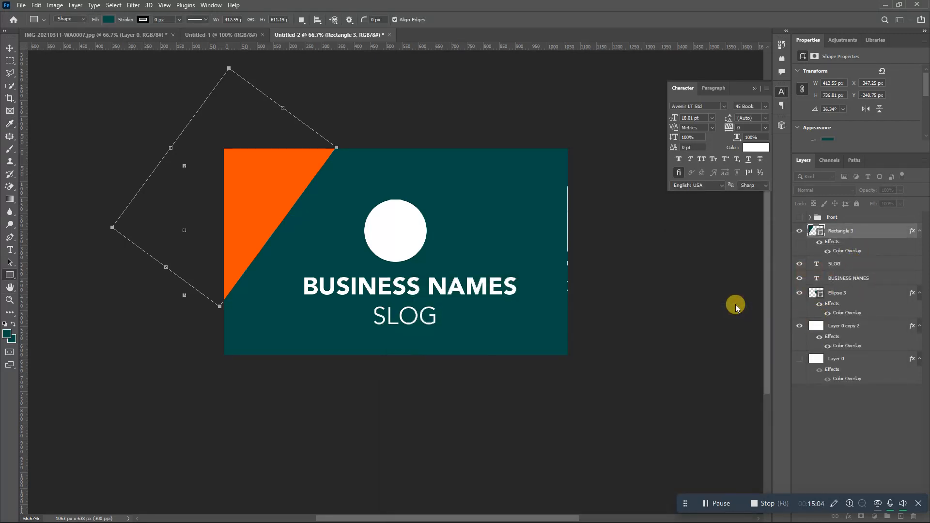
# - Duplicate Rectangle 3 and move the copy to the card's bottom-right corner
pyautogui.rightClick(862, 227)
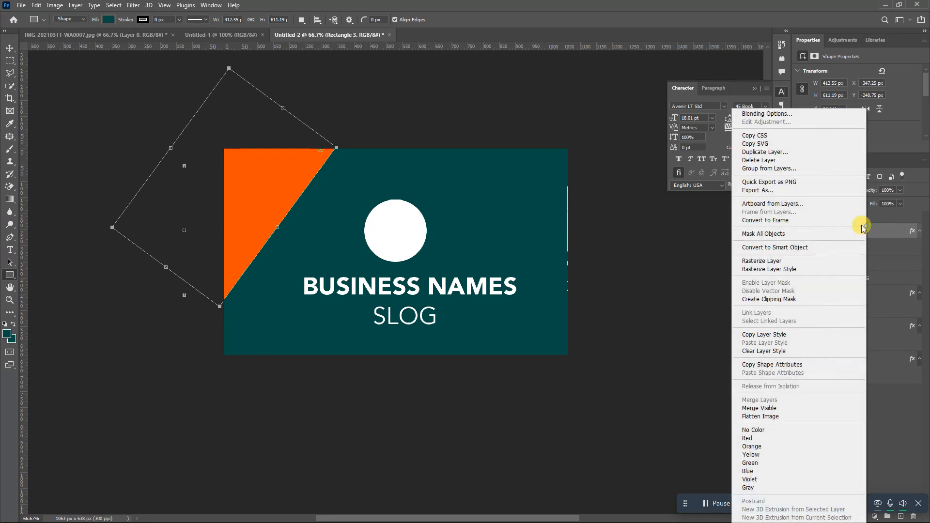
pyautogui.click(759, 152)
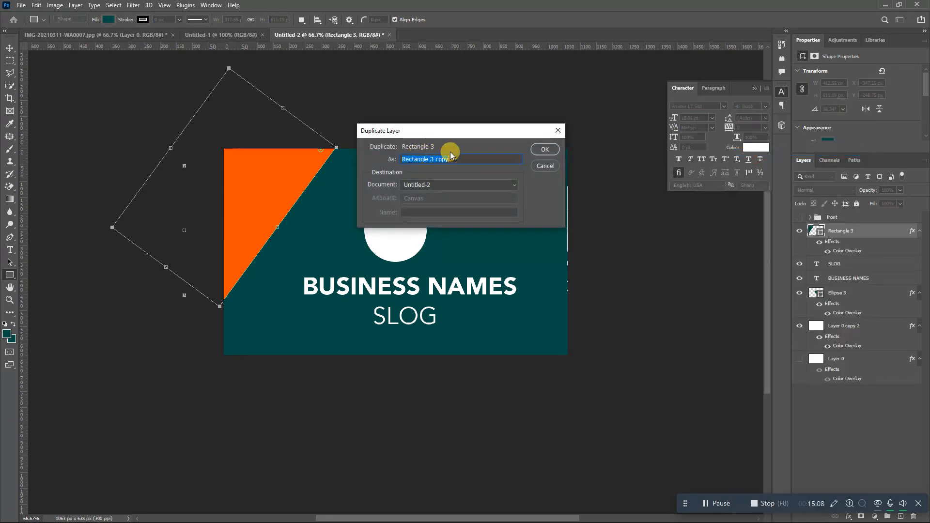
pyautogui.click(537, 149)
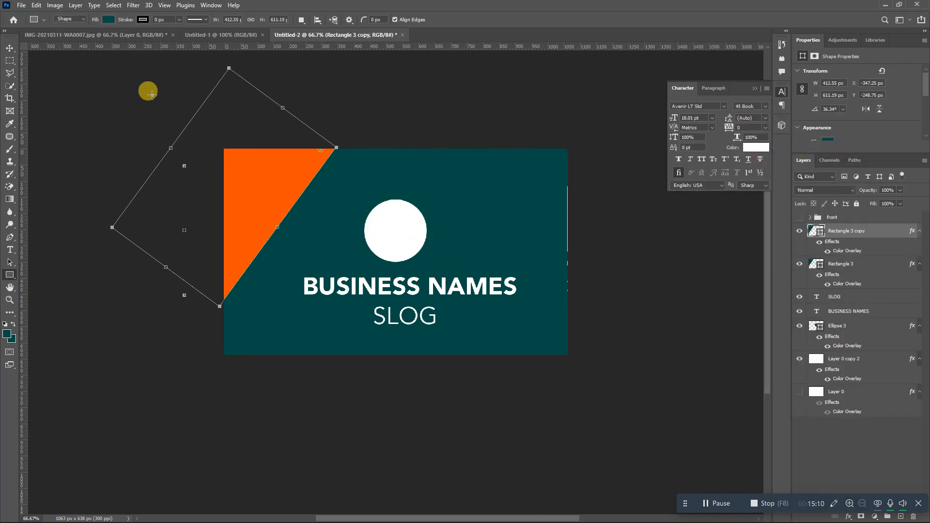
pyautogui.click(9, 48)
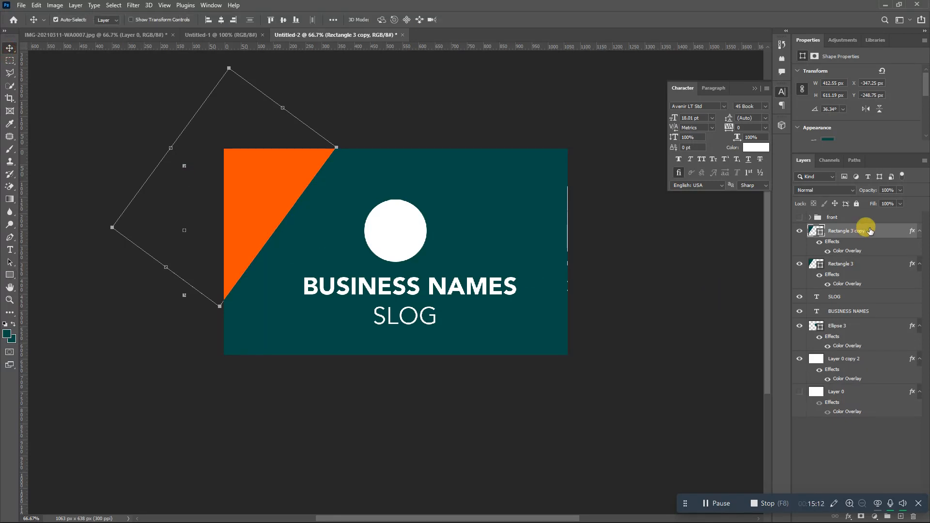
pyautogui.moveTo(253, 187); pyautogui.dragTo(621, 351)
pyautogui.click(402, 159)
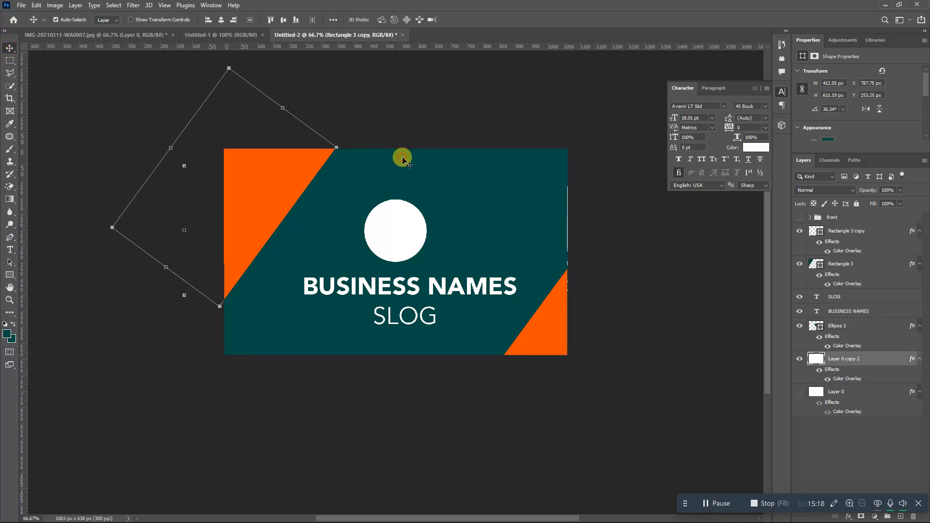
pyautogui.click(10, 249)
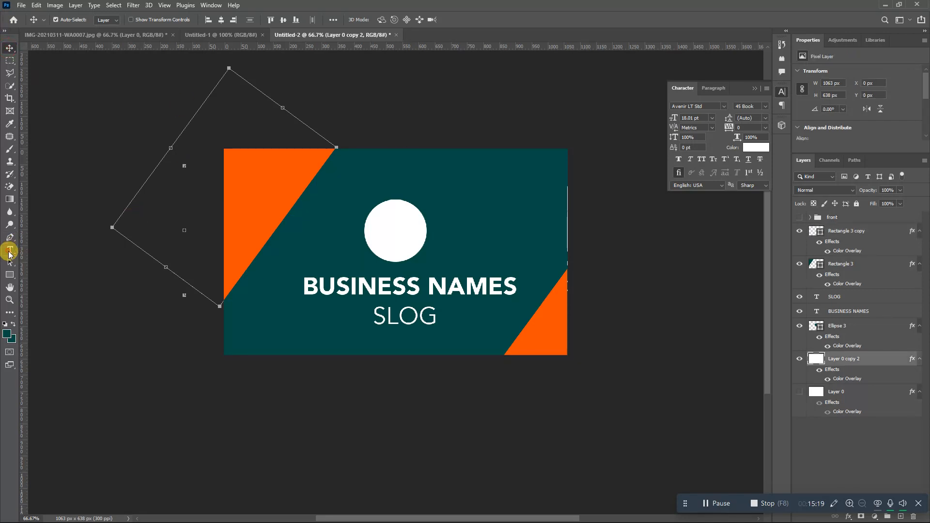
# - Add LOGO text in teal #004c46, placed above Rectangle 3 and resized into the white circle
pyautogui.click(450, 190)
pyautogui.write('LOGO')
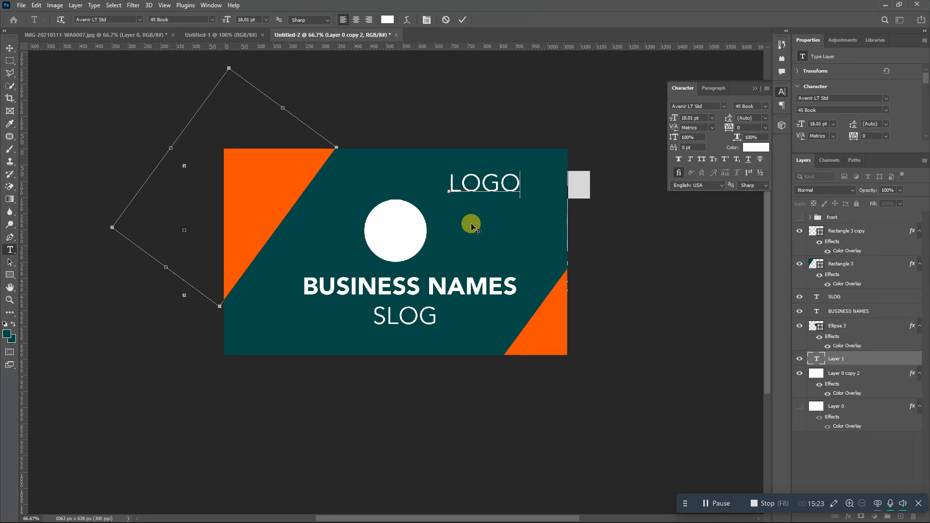
pyautogui.hotkey('ctrl', 'a')
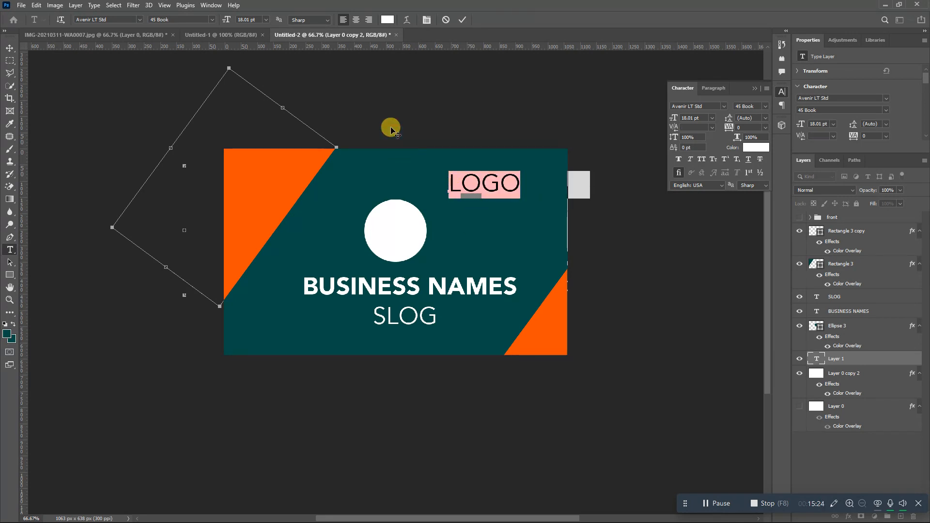
pyautogui.click(387, 20)
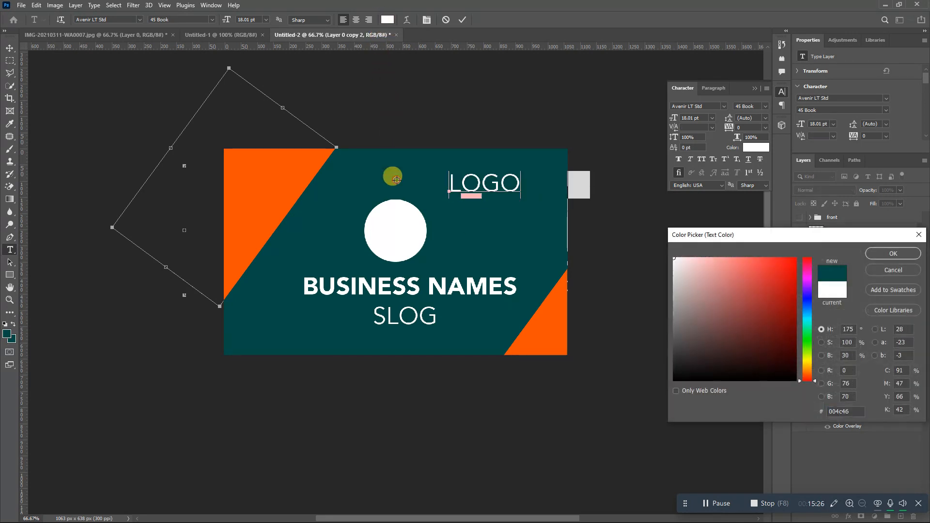
pyautogui.click(390, 172)
pyautogui.click(891, 252)
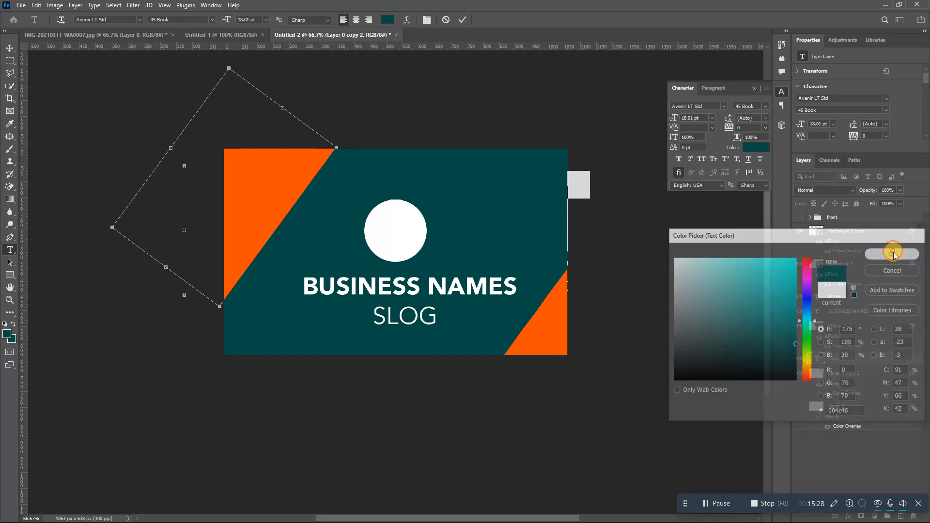
pyautogui.click(461, 21)
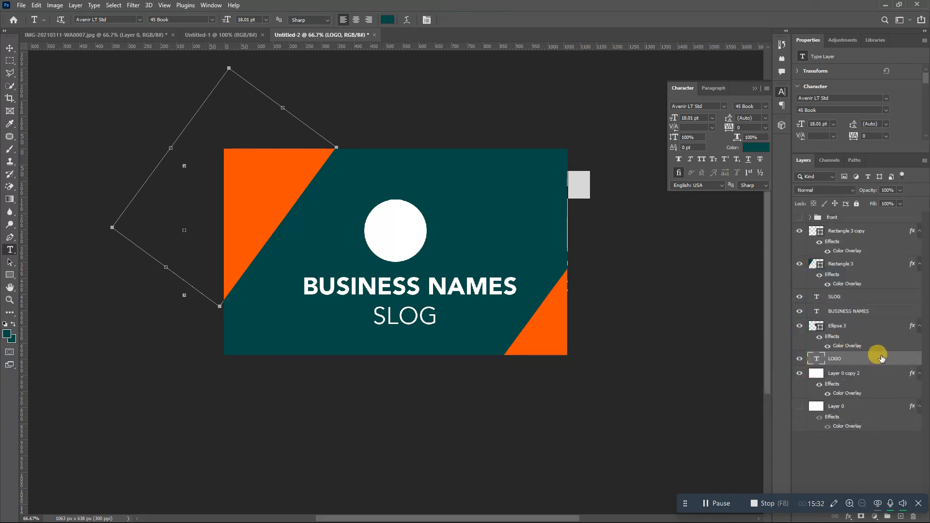
pyautogui.moveTo(882, 358); pyautogui.dragTo(855, 244)
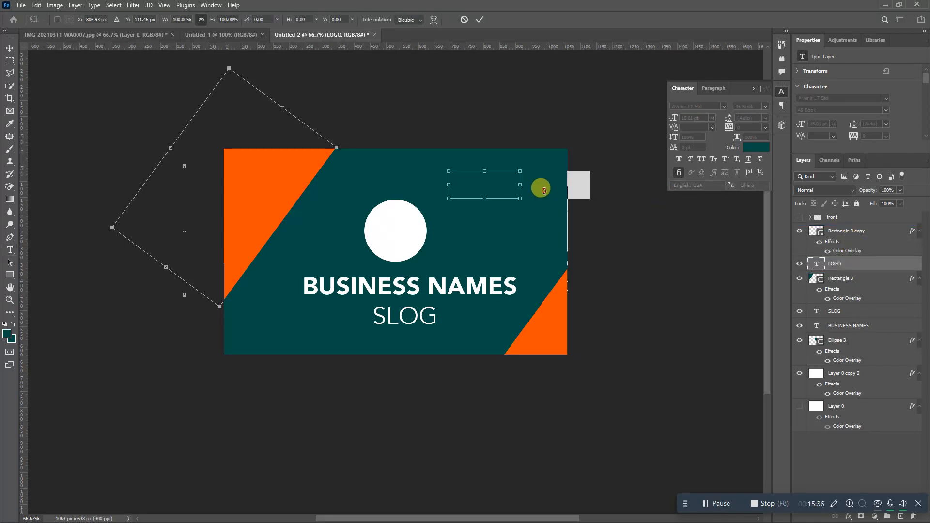
pyautogui.moveTo(473, 181); pyautogui.dragTo(403, 229)
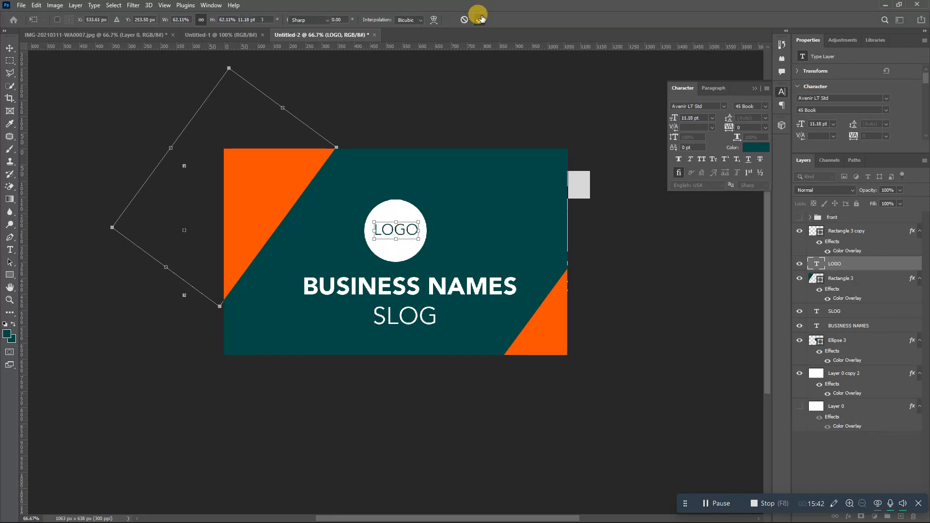
pyautogui.click(479, 19)
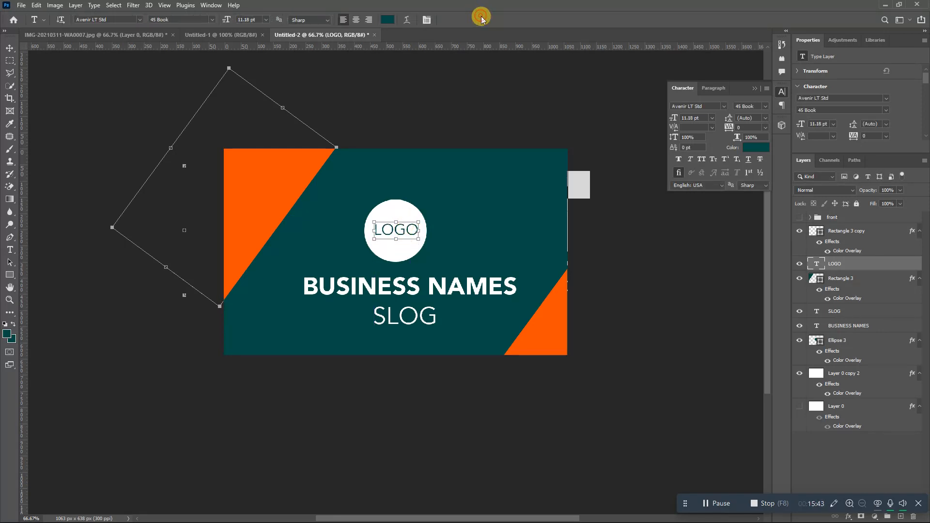
# - Group Rectangle 3 copy through Layer 0 copy 2 into a group named BACK
pyautogui.click(838, 238)
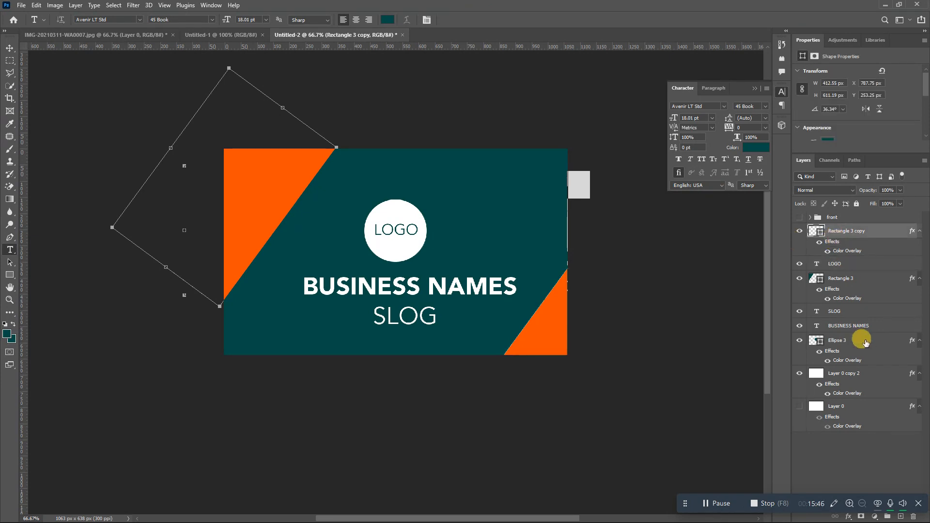
pyautogui.keyDown('shift'); pyautogui.click(852, 378); pyautogui.keyUp('shift')
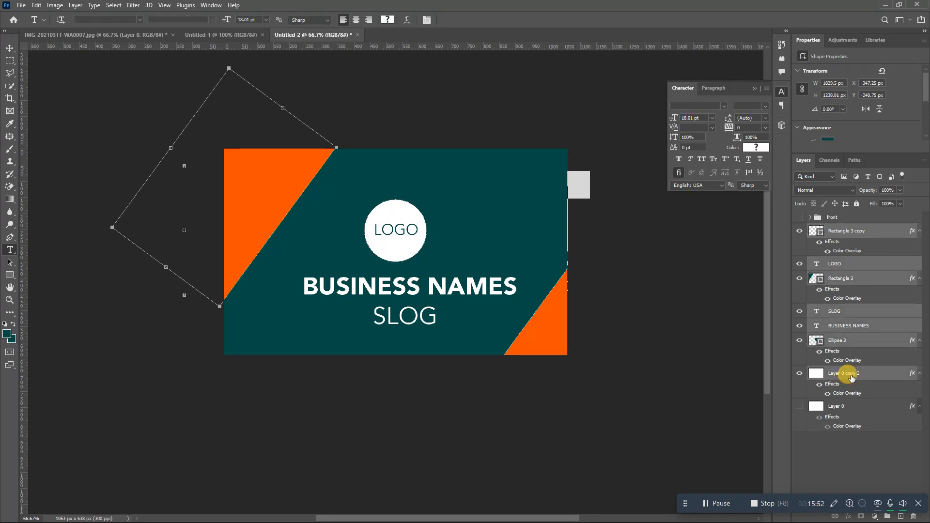
pyautogui.hotkey('ctrl', 'g')
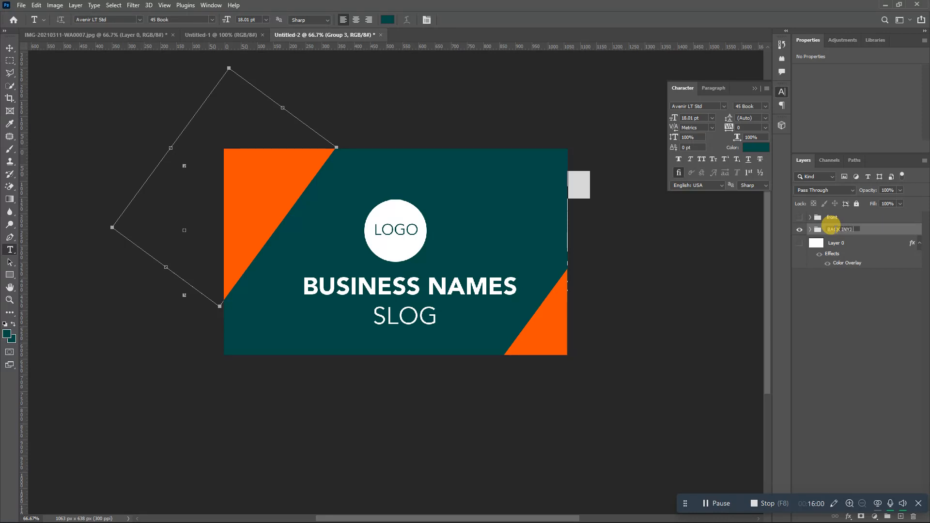
pyautogui.click(834, 217)
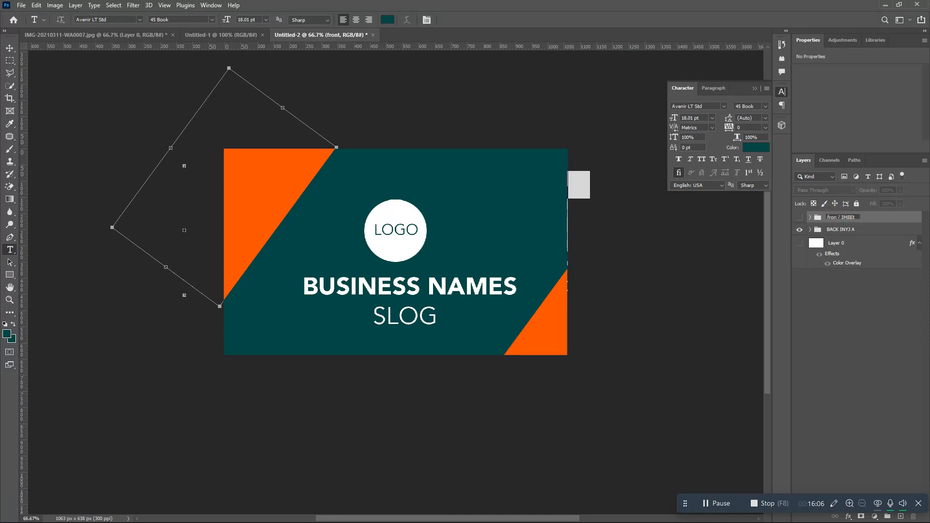
# - Hide the BACK group and show the front group, revealing the white card with name and contacts
pyautogui.click(867, 285)
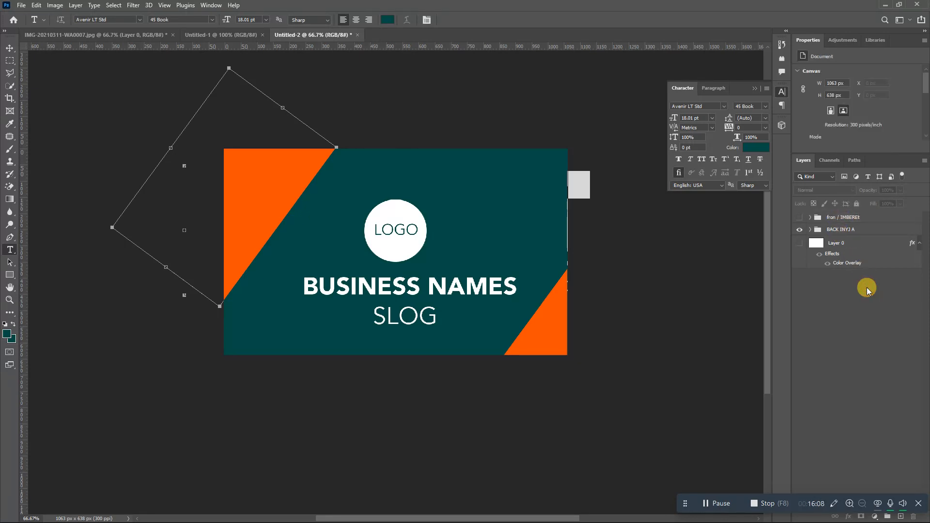
pyautogui.click(799, 229)
pyautogui.click(799, 218)
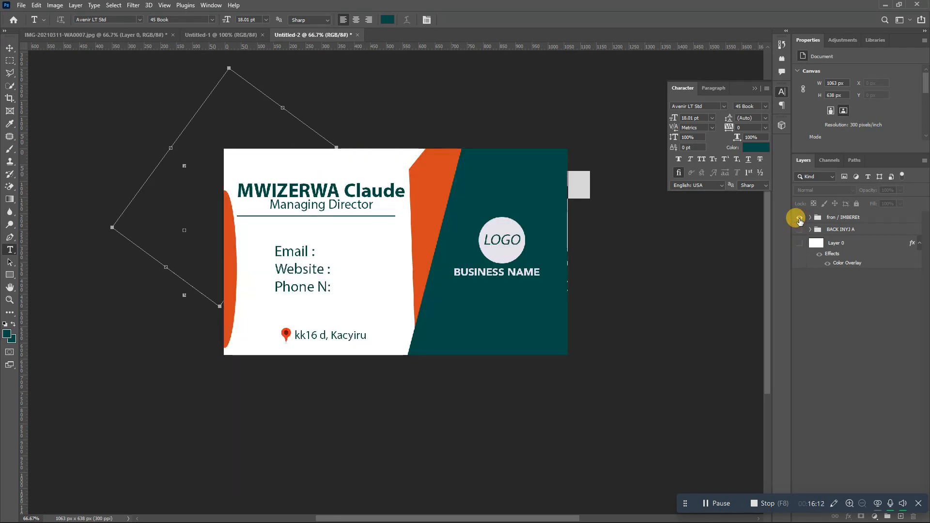
pyautogui.click(799, 217)
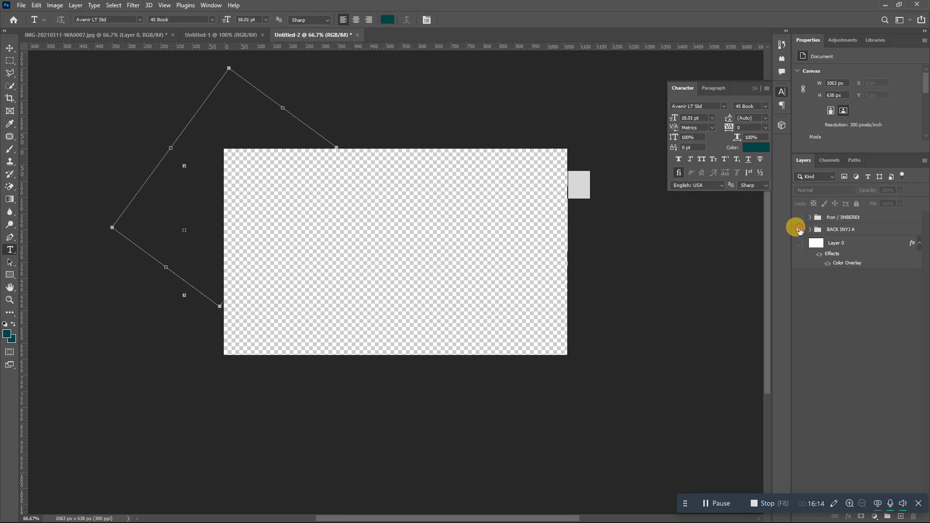
pyautogui.click(799, 229)
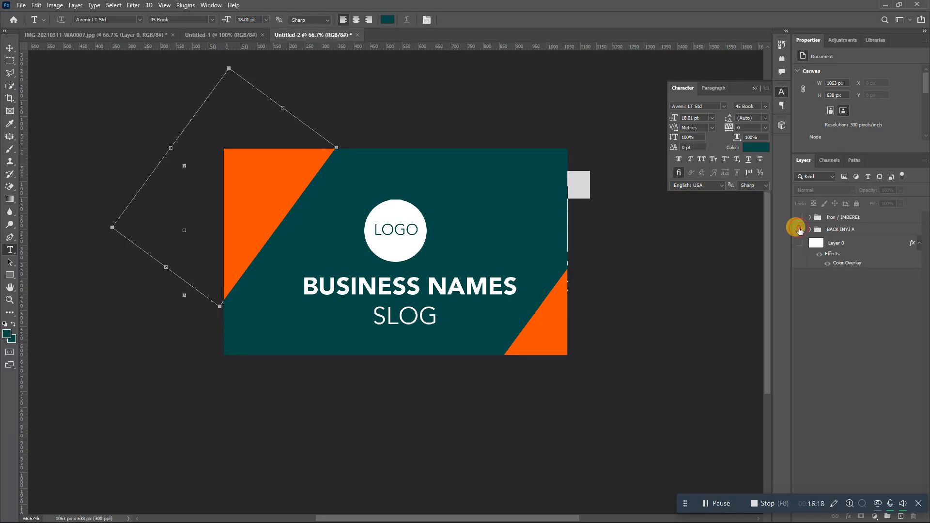
pyautogui.click(799, 229)
pyautogui.click(797, 229)
pyautogui.click(798, 229)
pyautogui.click(799, 217)
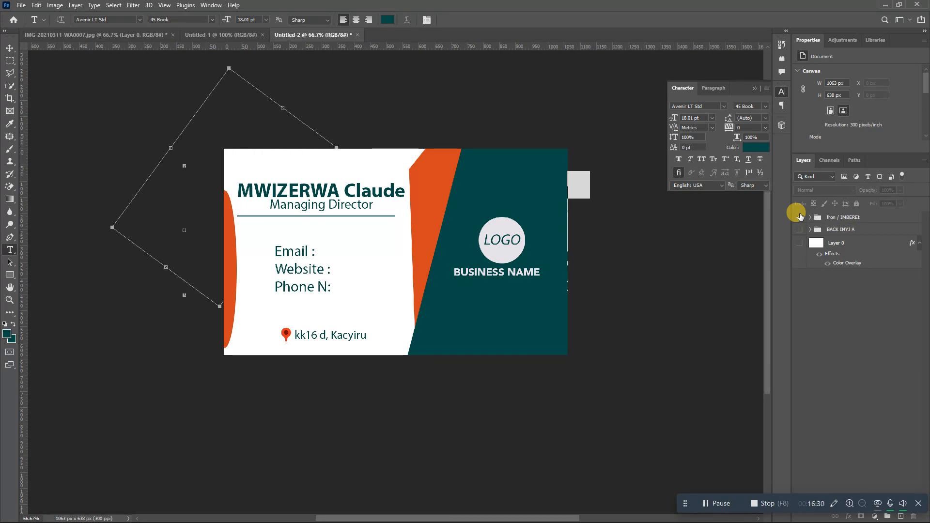
# - Make the front card group visible again, showing the name, contacts, address and logo
pyautogui.click(800, 216)
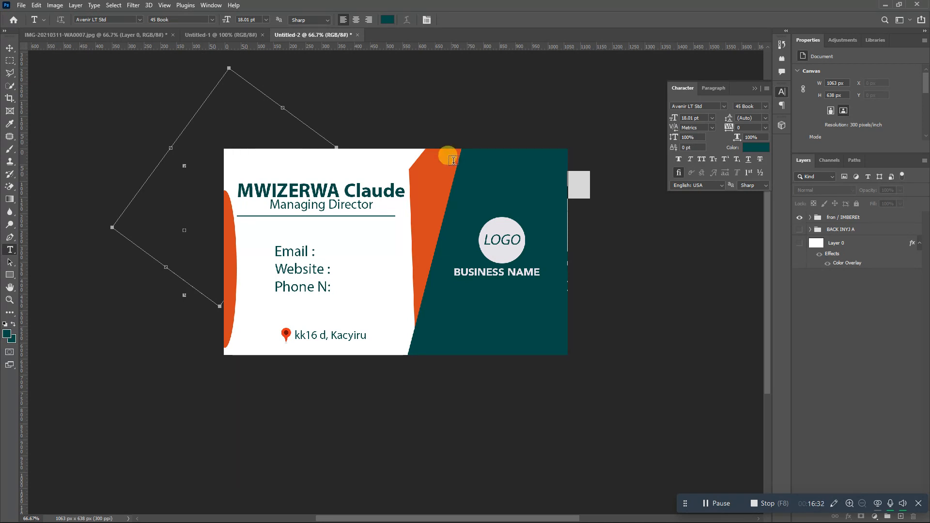
pyautogui.click(19, 8)
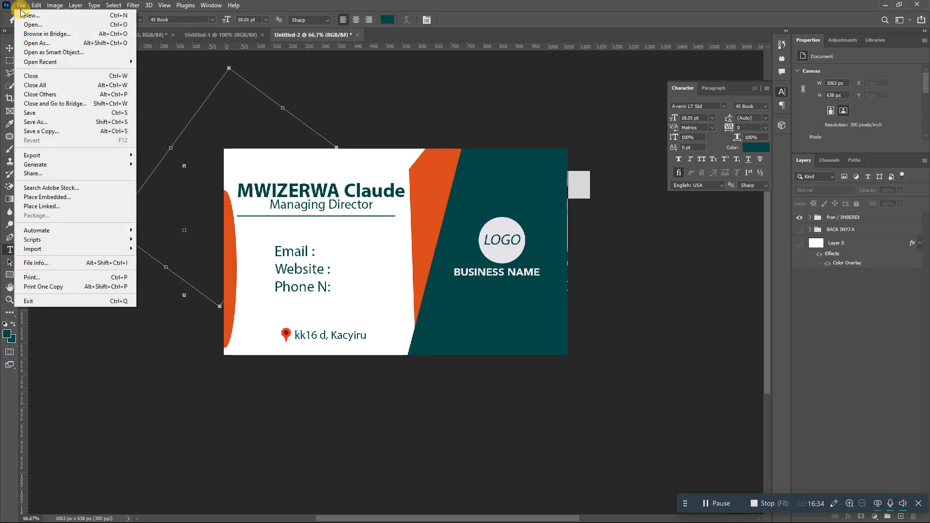
# - Create blank A4 document Untitled-3 (2480 × 3508 px, 300 ppi) beside the card file
pyautogui.click(29, 16)
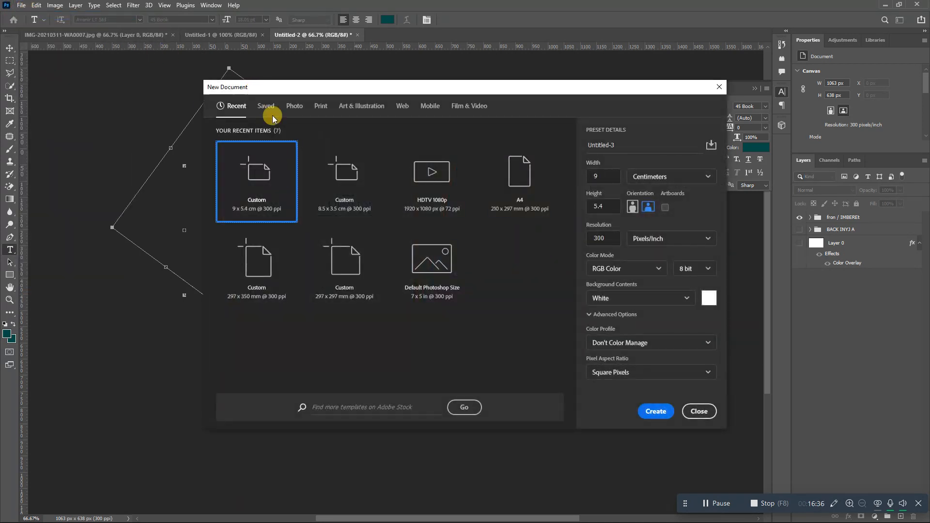
pyautogui.doubleClick(523, 201)
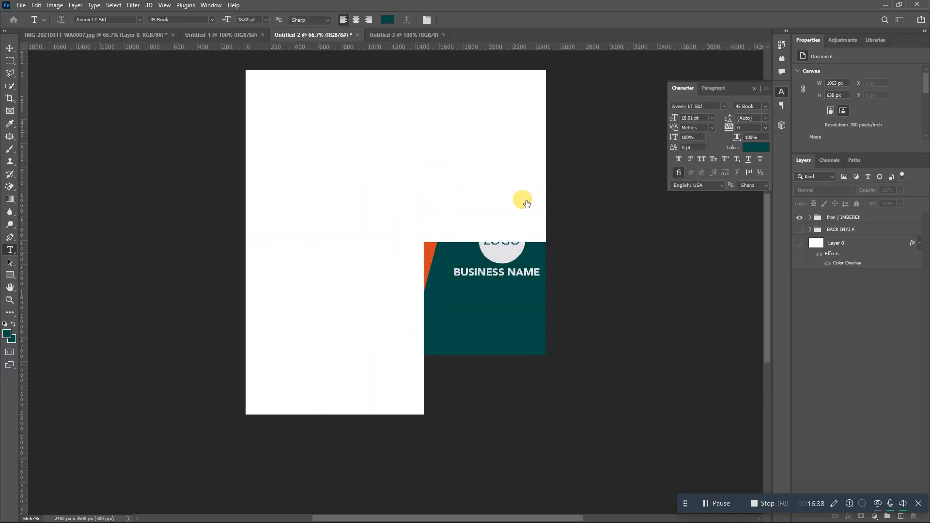
pyautogui.click(333, 33)
pyautogui.click(425, 41)
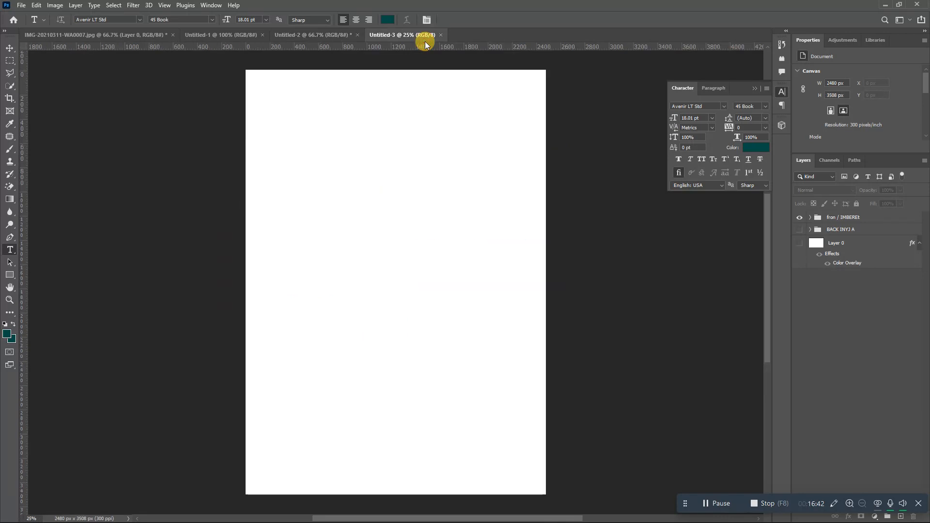
pyautogui.click(337, 36)
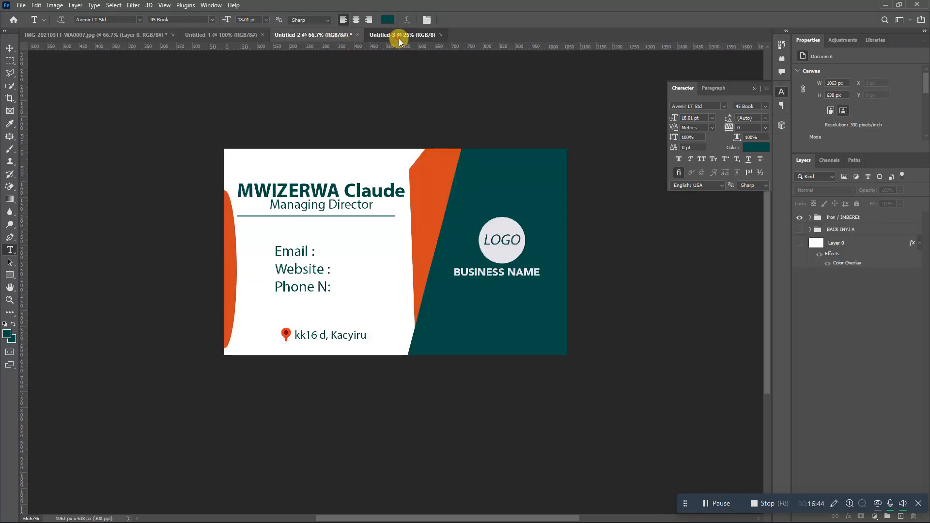
pyautogui.click(399, 38)
pyautogui.click(317, 38)
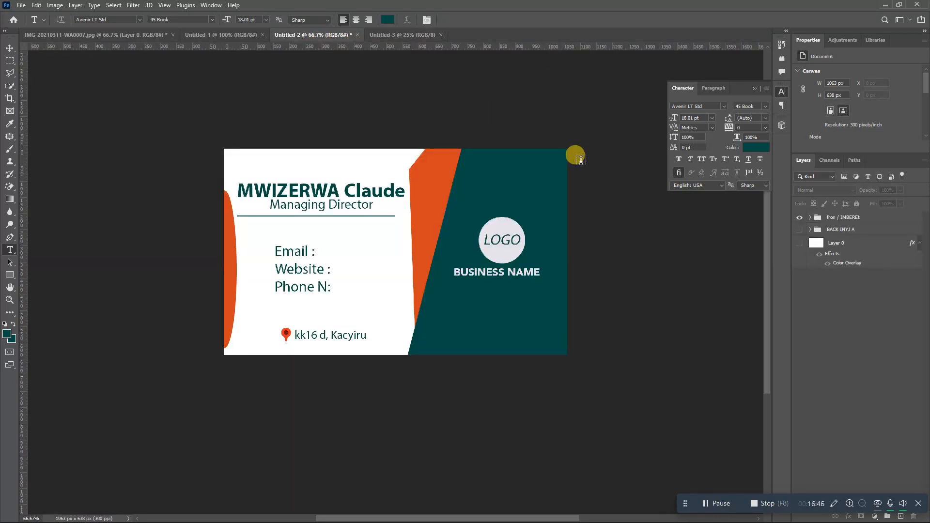
# - Save a JPEG copy of the card's front named BC with default quality settings
pyautogui.click(845, 219)
pyautogui.click(20, 7)
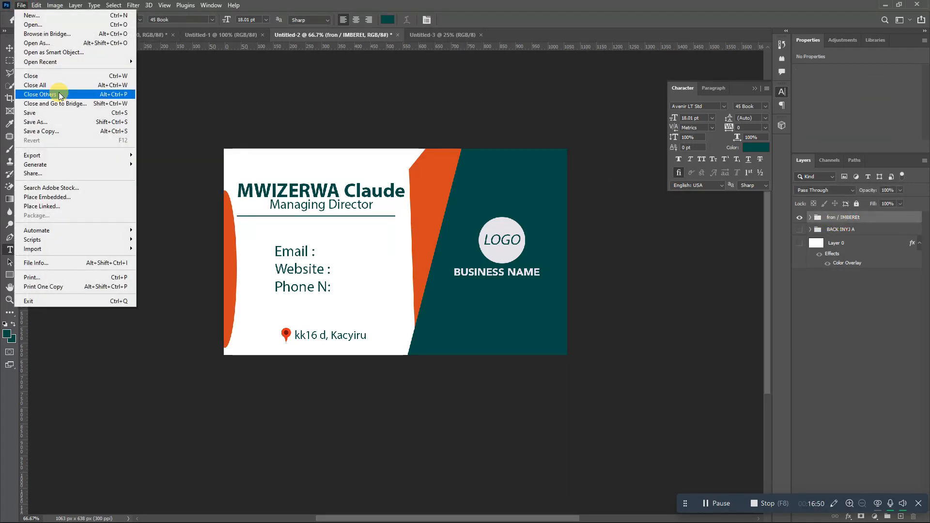
pyautogui.click(58, 131)
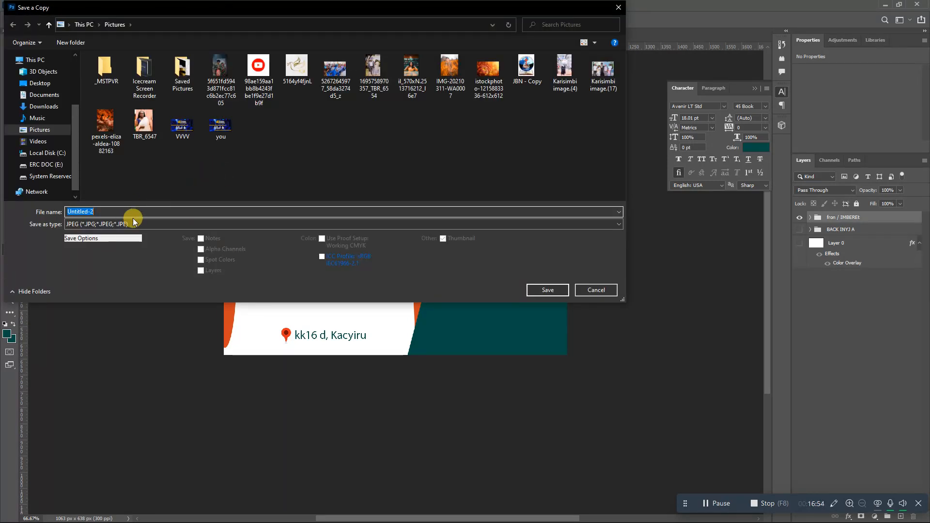
pyautogui.write('BC')
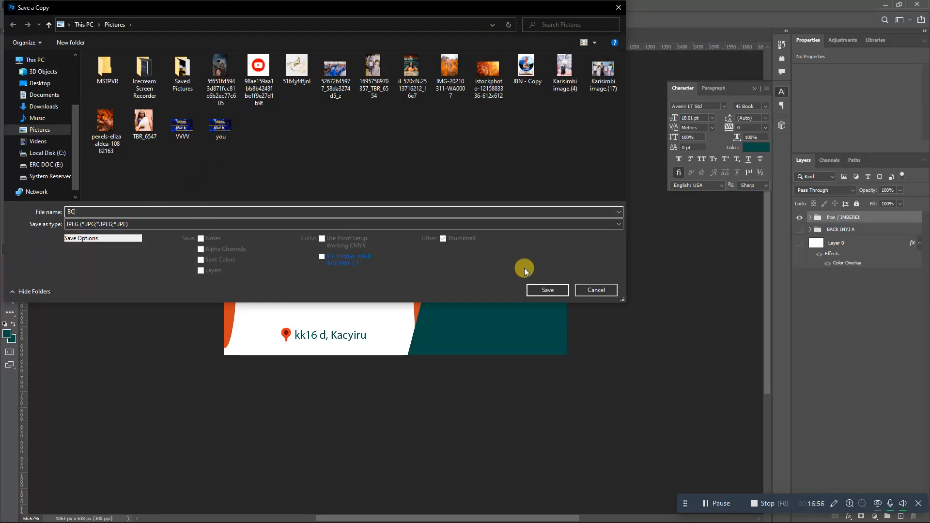
pyautogui.click(543, 291)
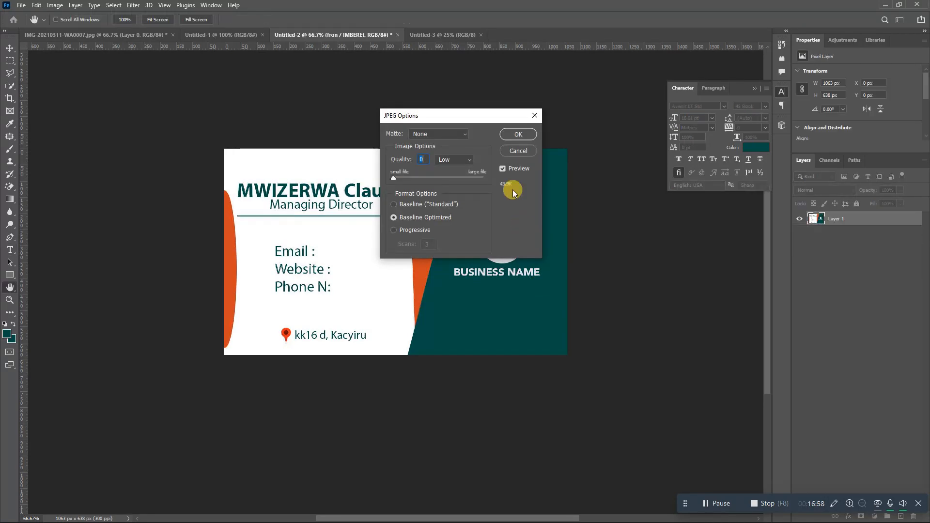
pyautogui.click(515, 133)
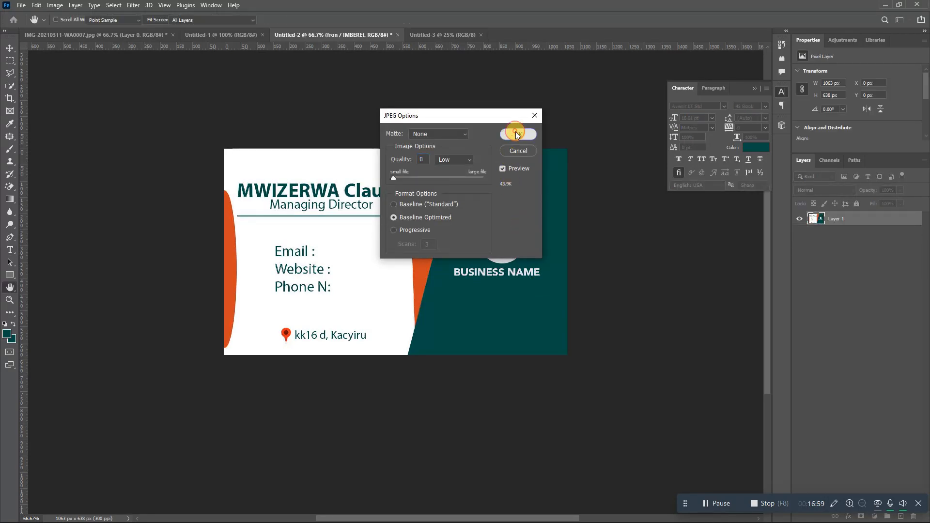
# - Place BC.jpg as a linked image in the A4 page's top-left corner
pyautogui.click(441, 35)
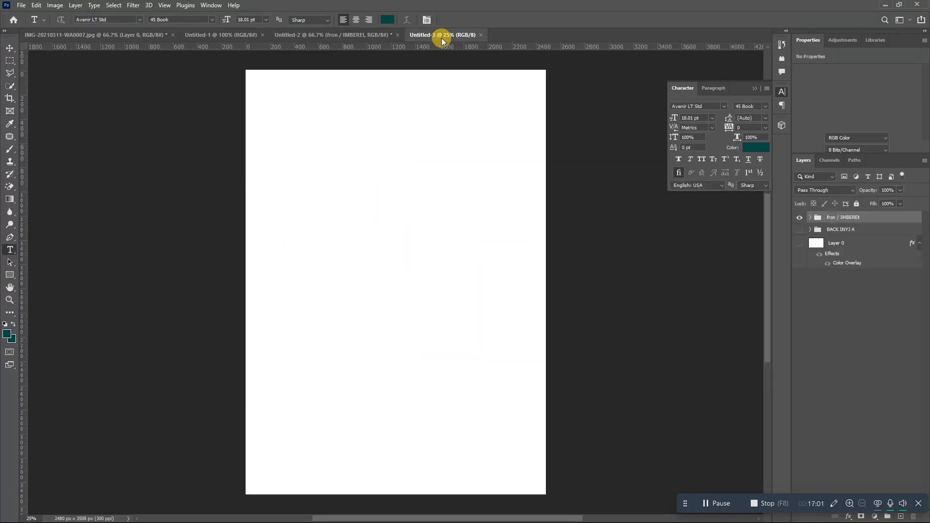
pyautogui.click(22, 5)
pyautogui.click(53, 205)
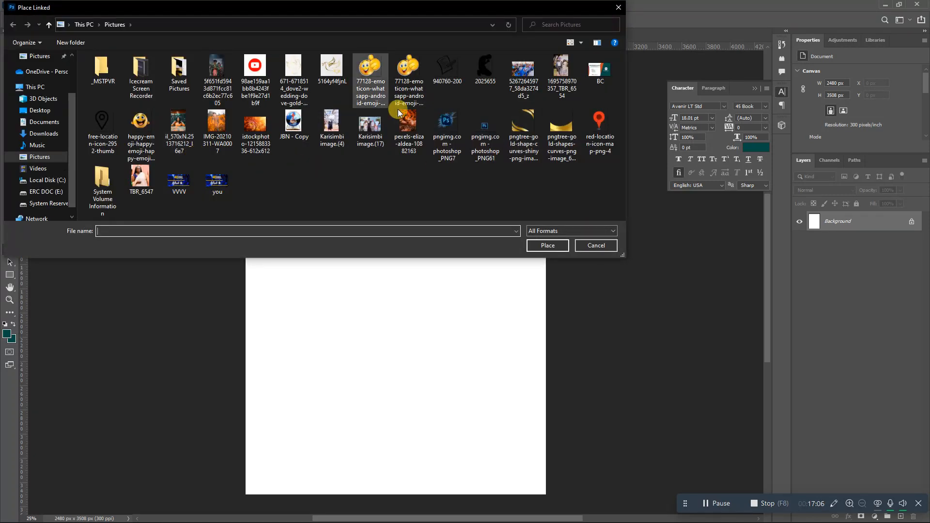
pyautogui.doubleClick(600, 72)
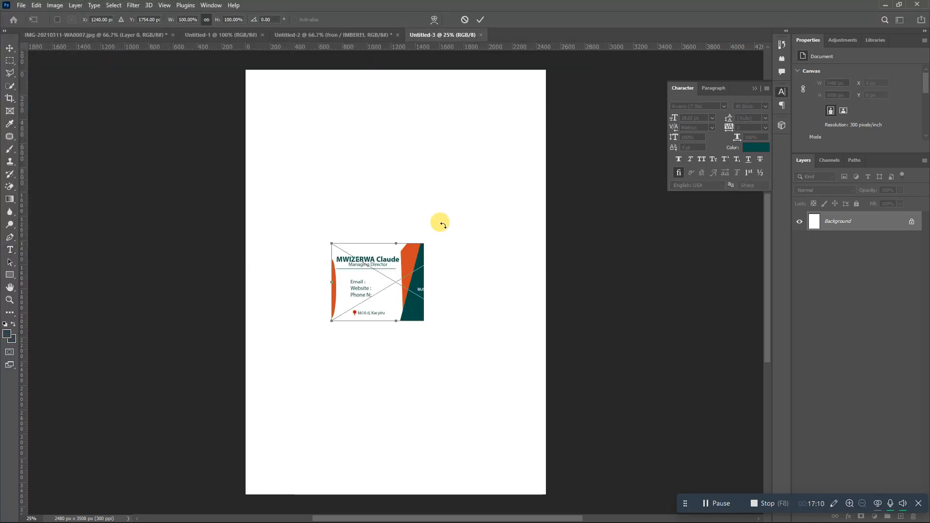
pyautogui.moveTo(426, 279); pyautogui.dragTo(350, 110)
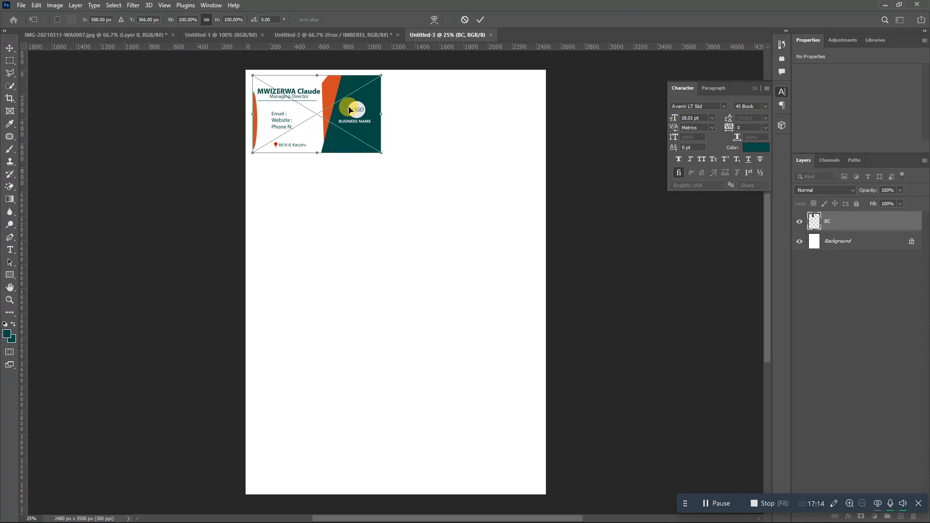
pyautogui.press('Return')
pyautogui.press('t')
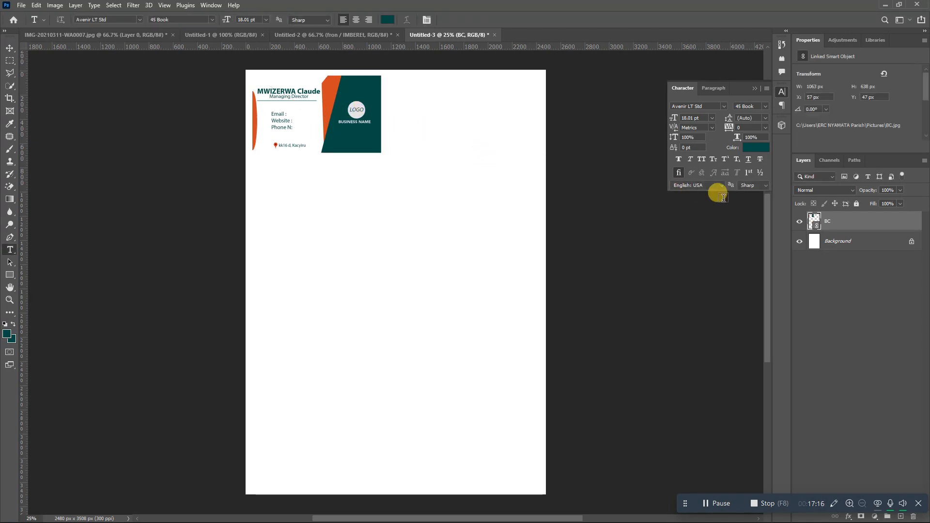
# - Duplicate the BC layer, move BC copy beside the original, and group both cards
pyautogui.rightClick(865, 223)
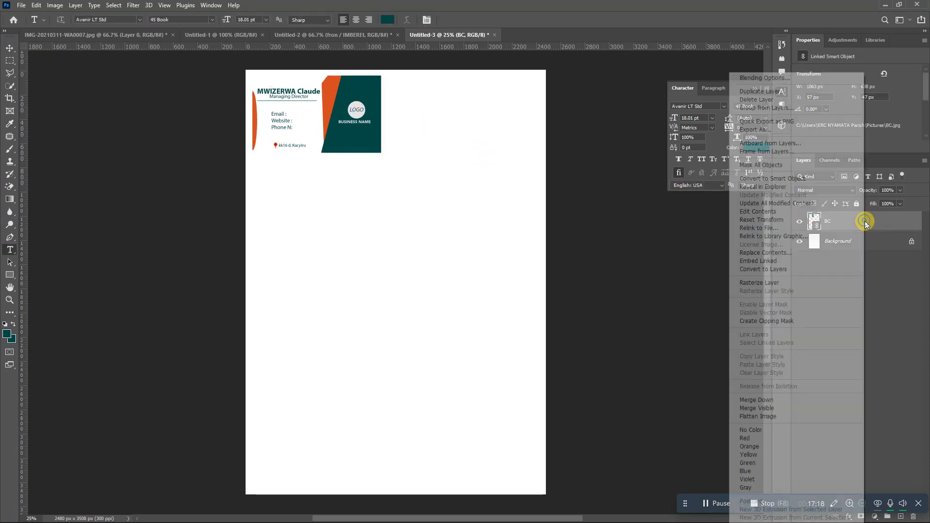
pyautogui.click(783, 91)
pyautogui.click(549, 153)
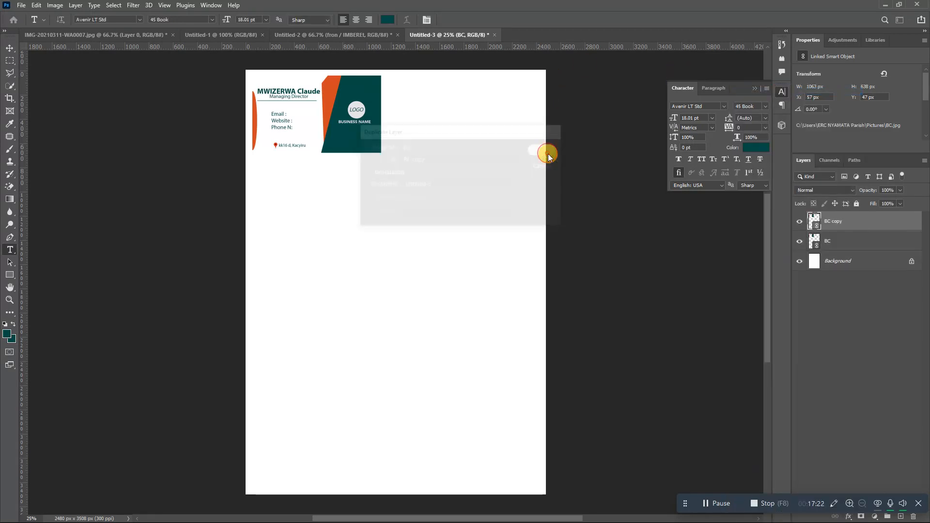
pyautogui.hotkey('ctrl', 't')
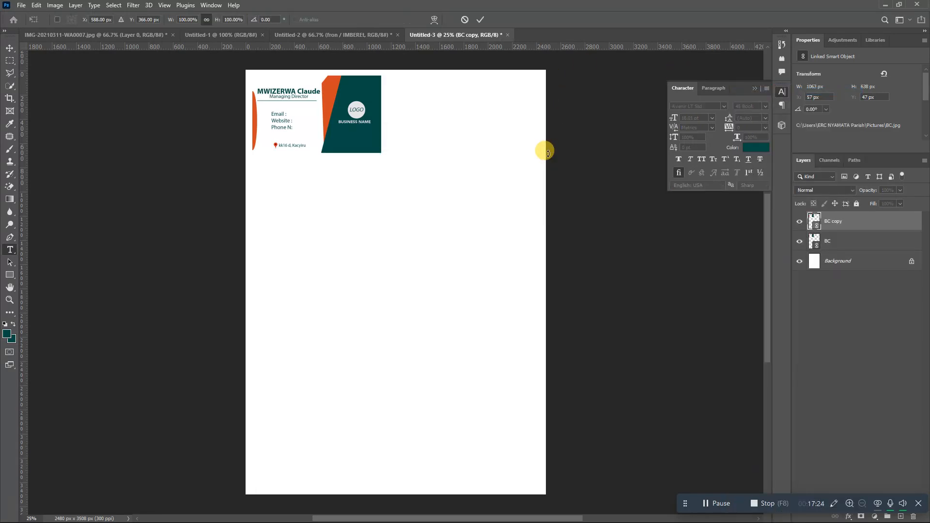
pyautogui.moveTo(369, 130); pyautogui.dragTo(379, 131)
pyautogui.moveTo(467, 129); pyautogui.dragTo(507, 128)
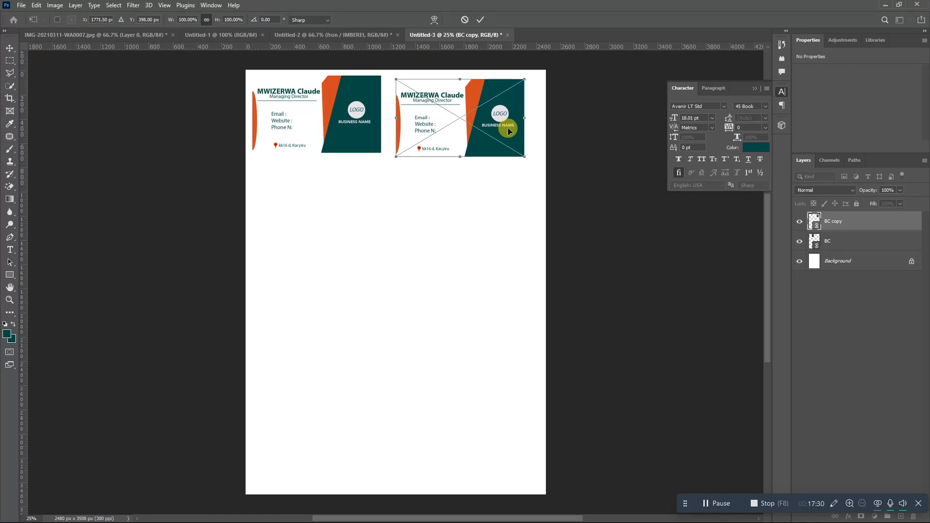
pyautogui.press('Return')
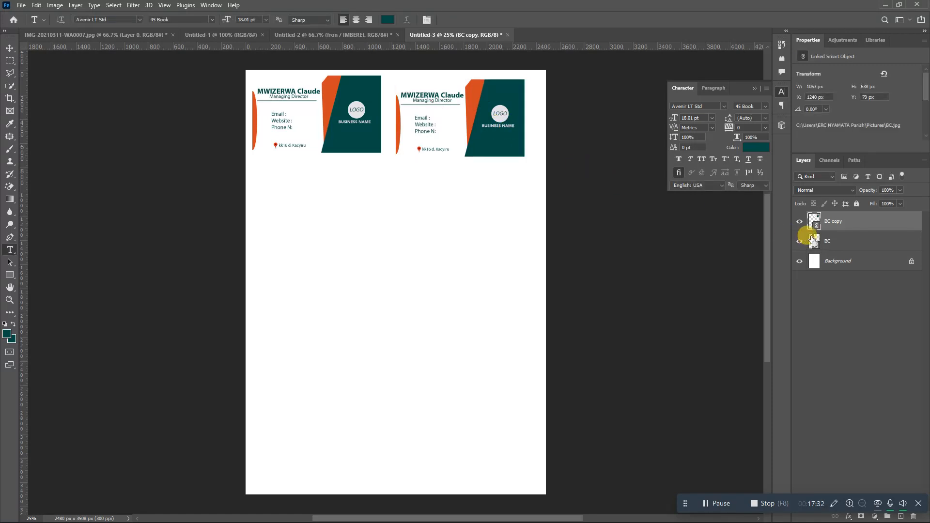
pyautogui.keyDown('ctrl'); pyautogui.click(817, 238); pyautogui.keyUp('ctrl')
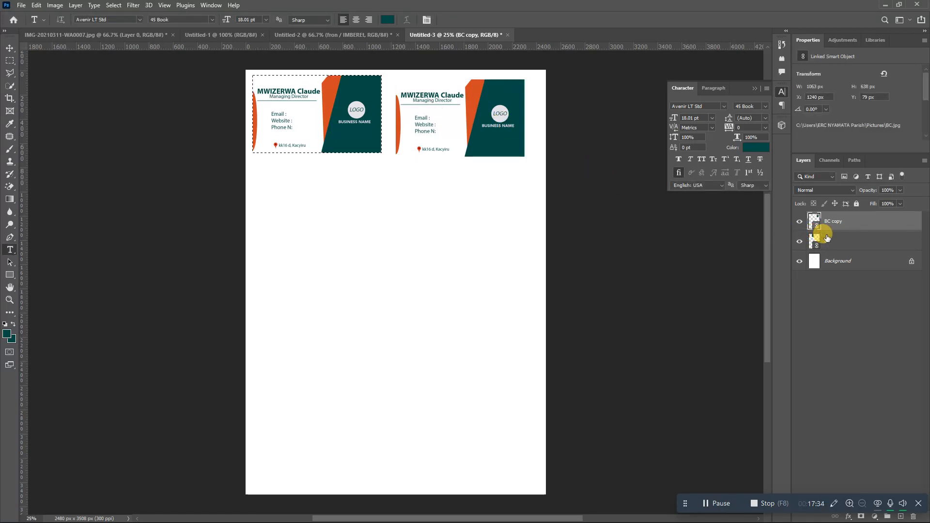
pyautogui.keyDown('ctrl'); pyautogui.click(826, 237); pyautogui.keyUp('ctrl')
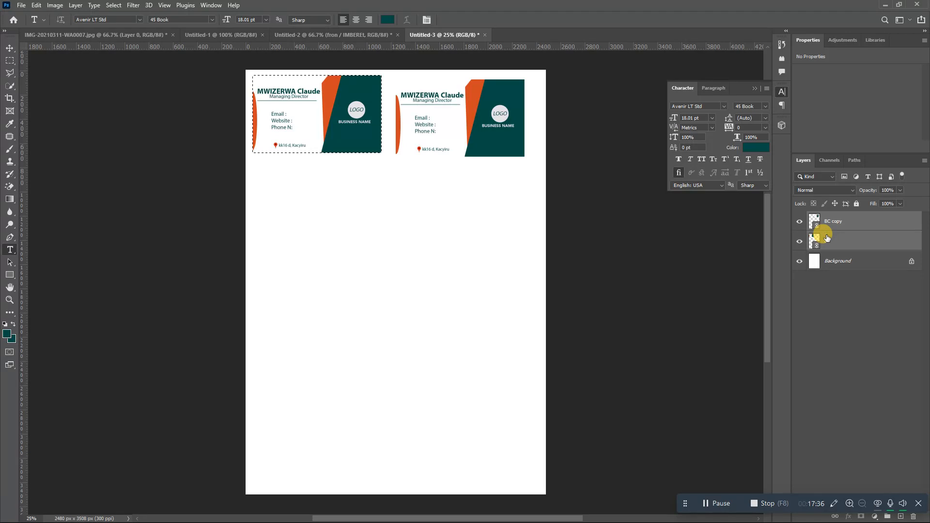
pyautogui.hotkey('ctrl', 'g')
# - Duplicate Group 1 as Group 1 copy, cancelling the accidental transform
pyautogui.rightClick(827, 215)
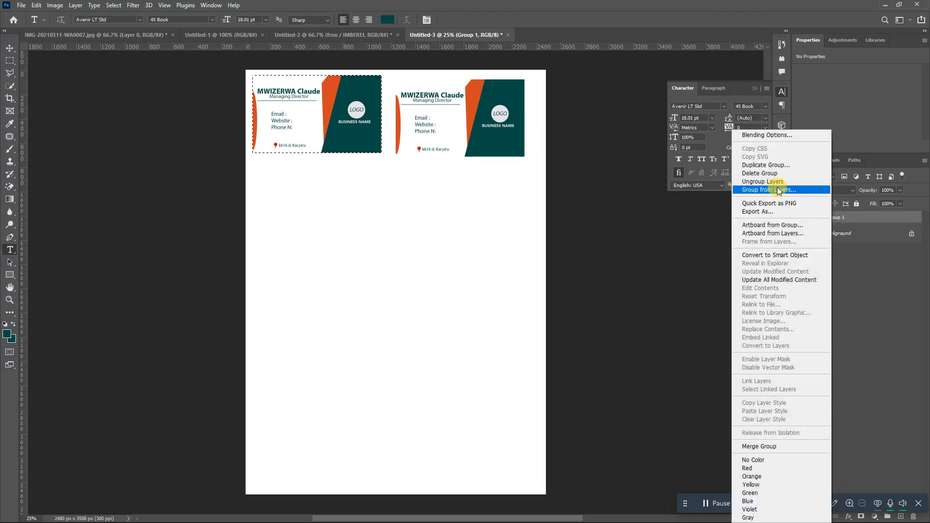
pyautogui.click(753, 165)
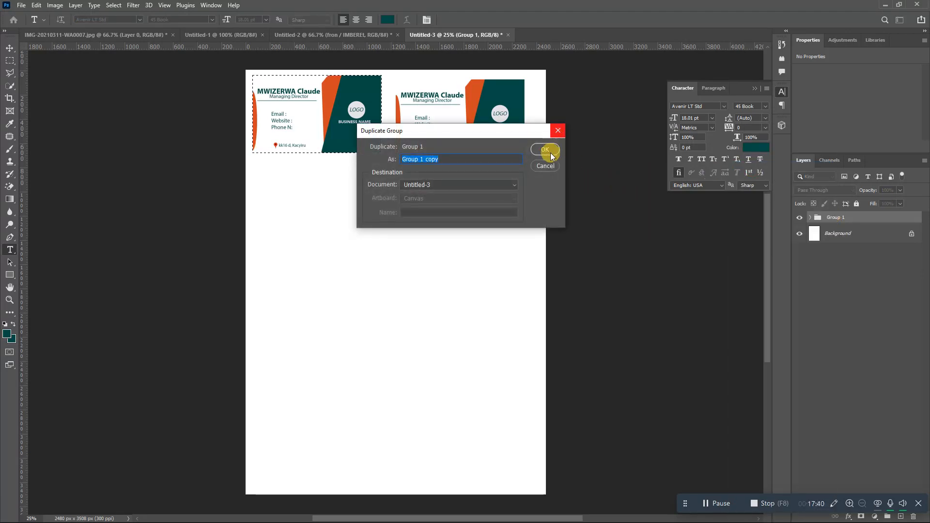
pyautogui.click(550, 149)
pyautogui.hotkey('ctrl', 't')
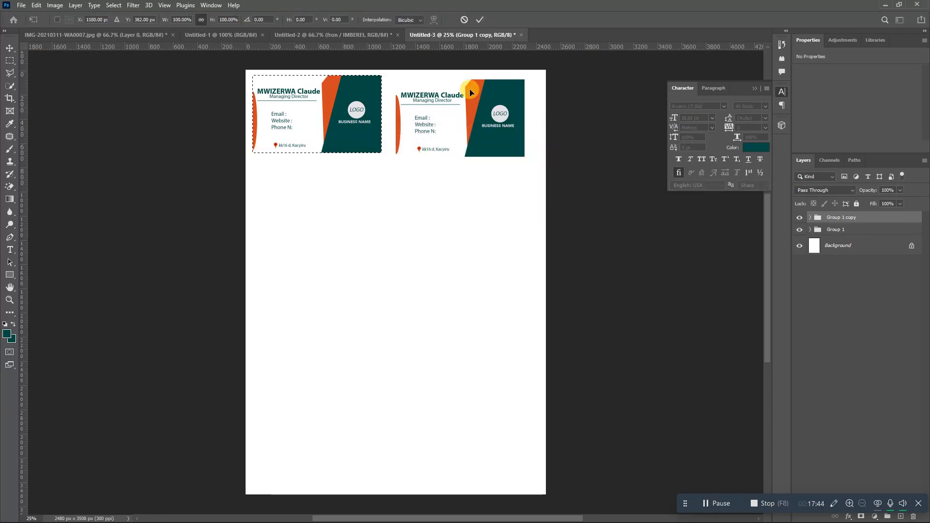
pyautogui.click(465, 20)
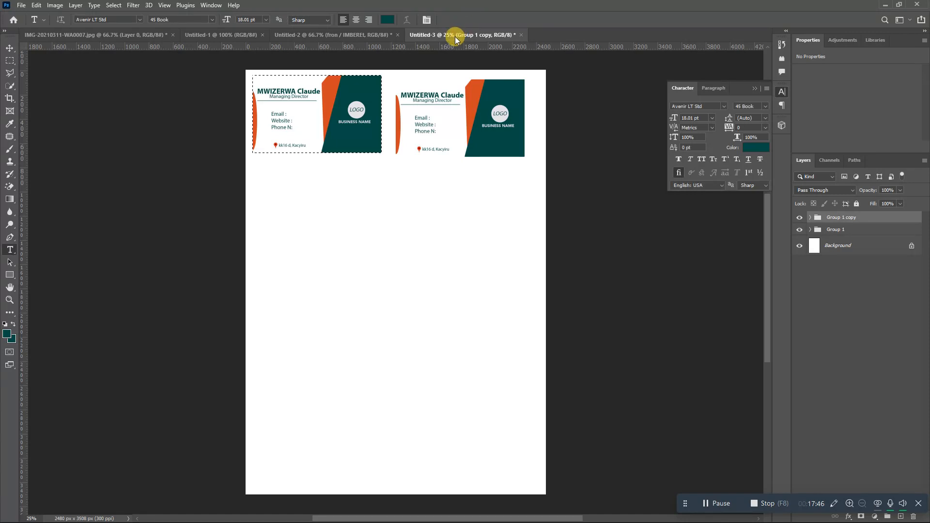
# - Select the whole Group 1 copy and clear the selection around the first card
pyautogui.rightClick(363, 106)
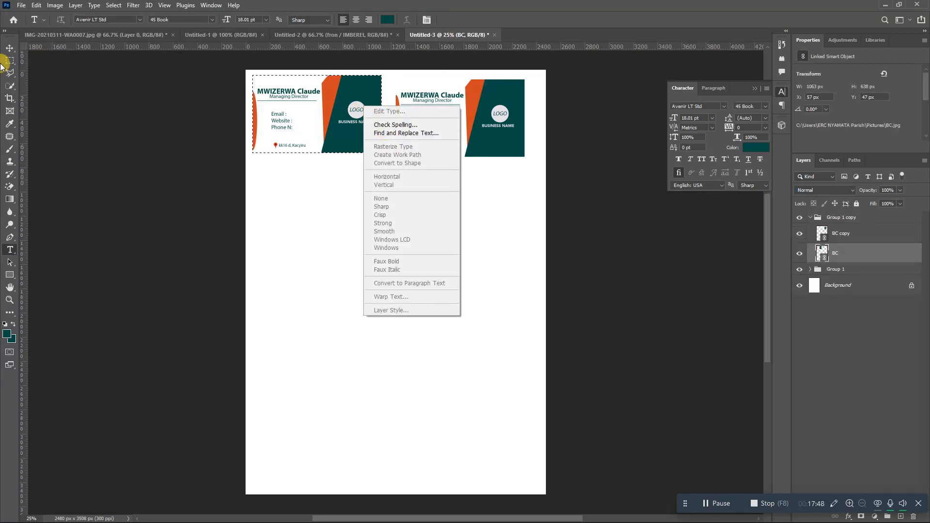
pyautogui.click(858, 236)
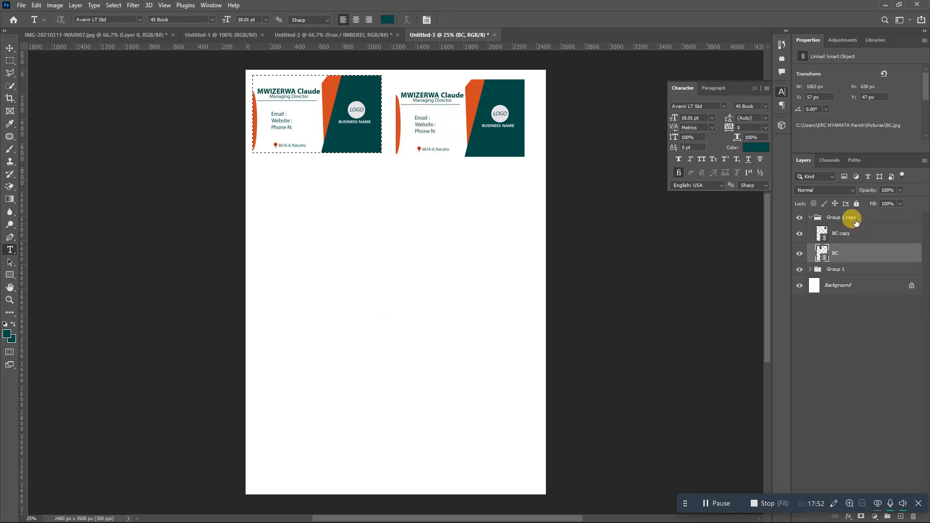
pyautogui.click(854, 219)
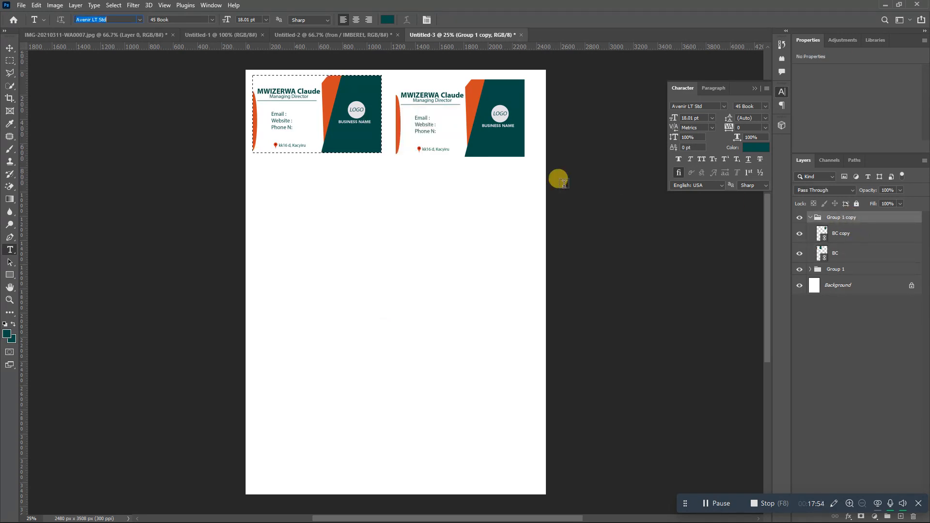
pyautogui.click(12, 63)
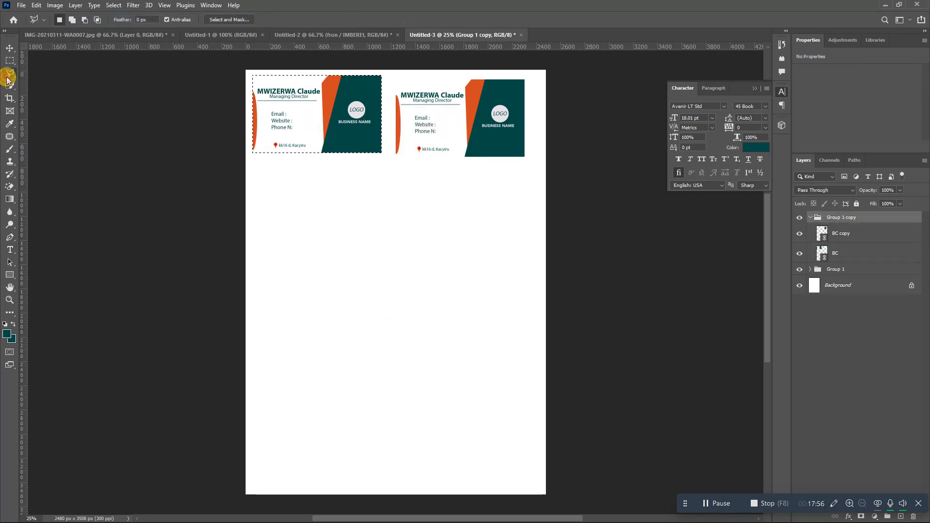
pyautogui.rightClick(341, 108)
pyautogui.click(353, 111)
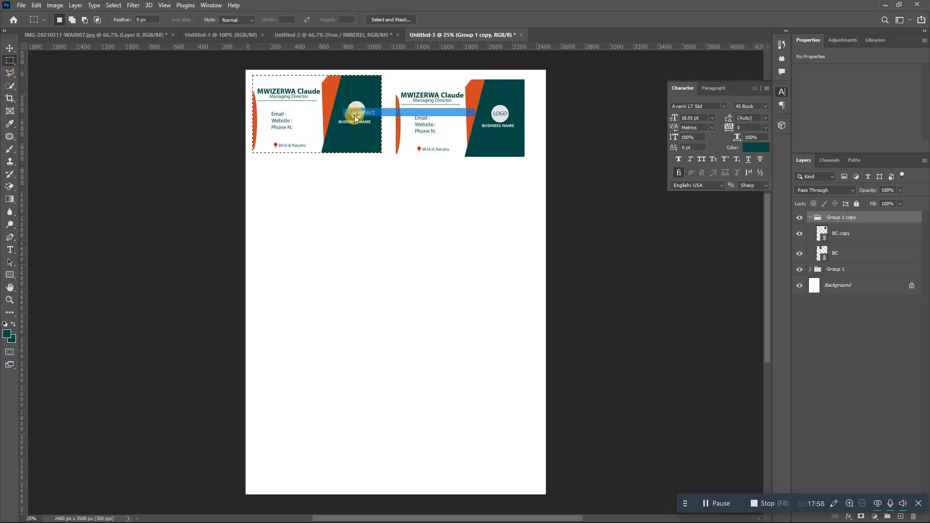
# - Move Group 1 copy down to form the second row of cards
pyautogui.click(810, 217)
pyautogui.hotkey('ctrl', 't')
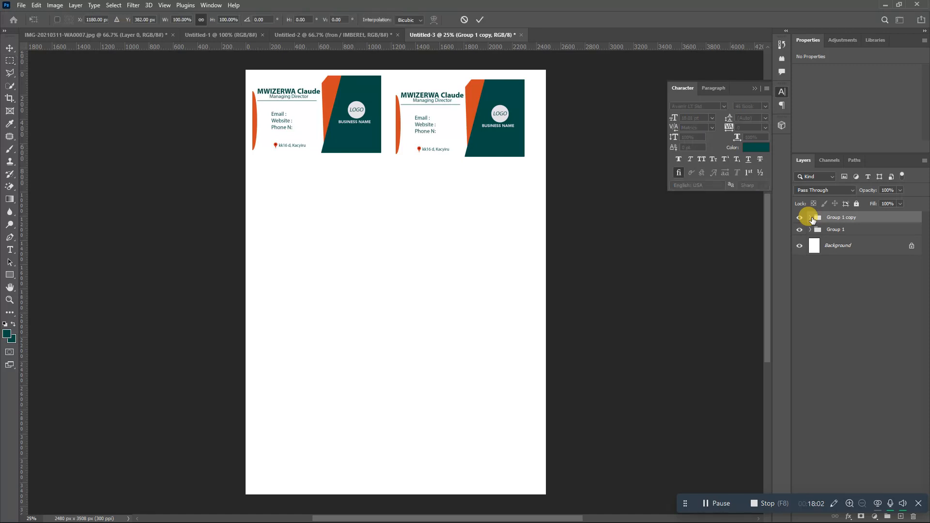
pyautogui.moveTo(472, 128); pyautogui.dragTo(473, 227)
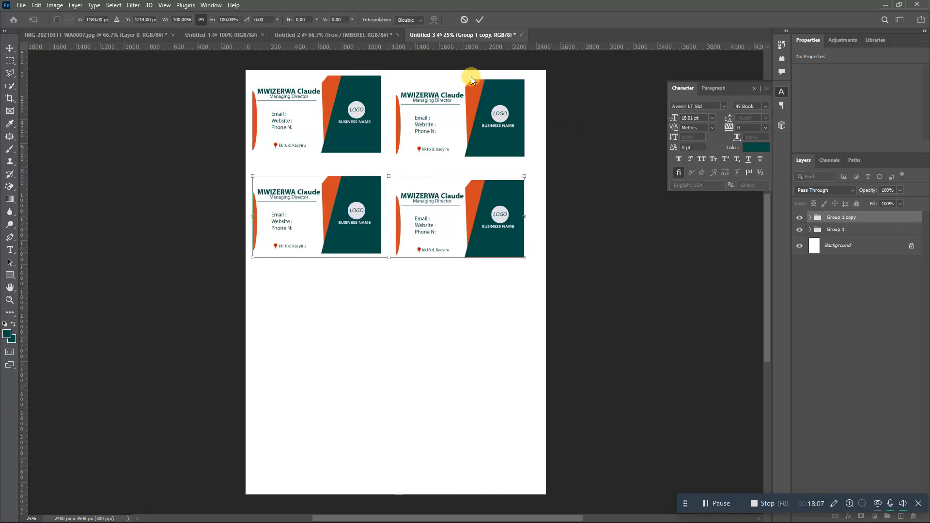
pyautogui.click(479, 21)
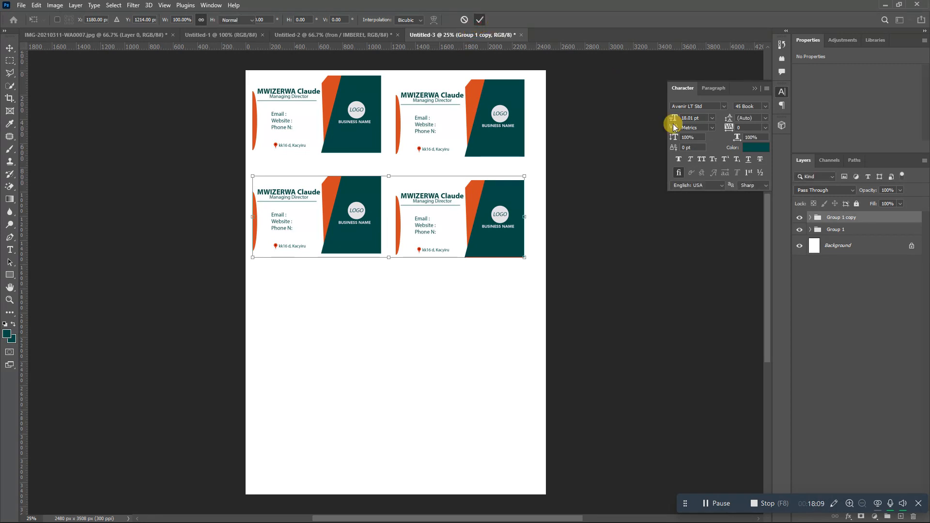
# - Duplicate it as Group 1 copy 2 and move it into the third row
pyautogui.rightClick(837, 218)
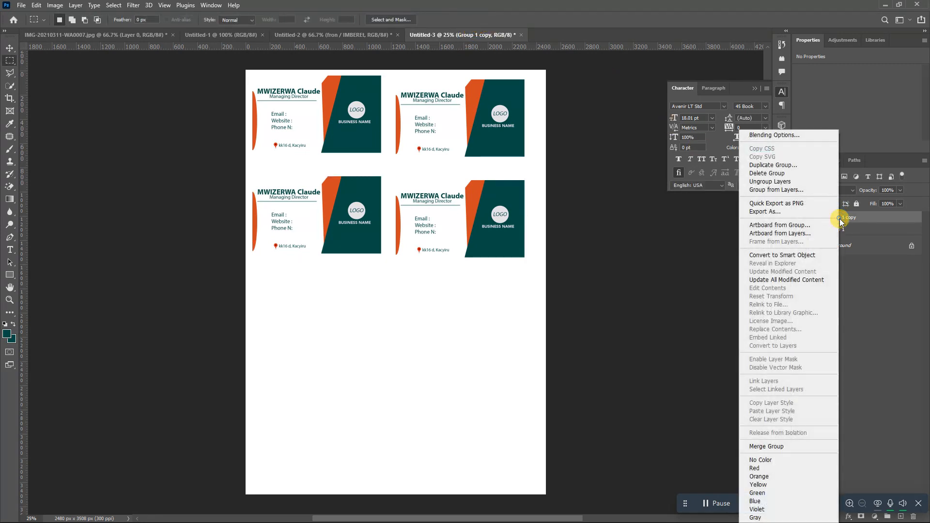
pyautogui.click(767, 165)
pyautogui.click(545, 151)
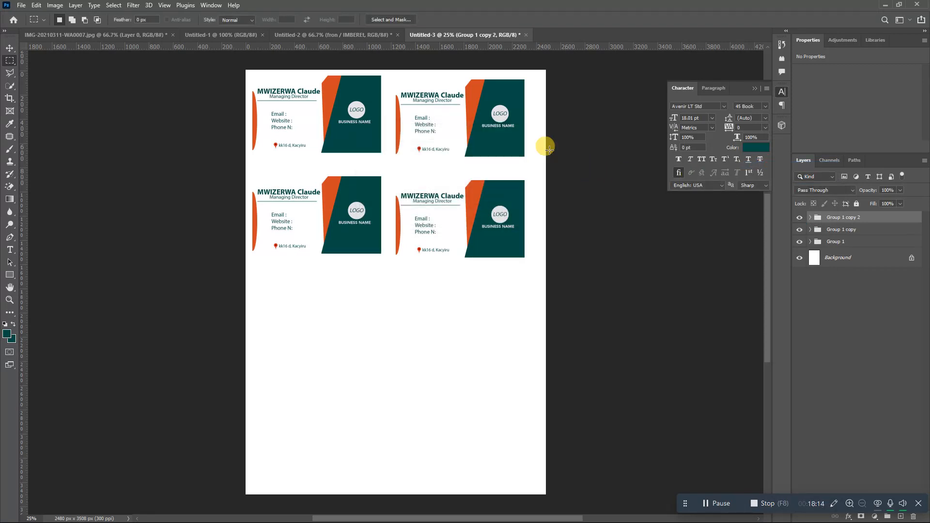
pyautogui.hotkey('ctrl', 't')
pyautogui.moveTo(445, 218); pyautogui.dragTo(446, 307)
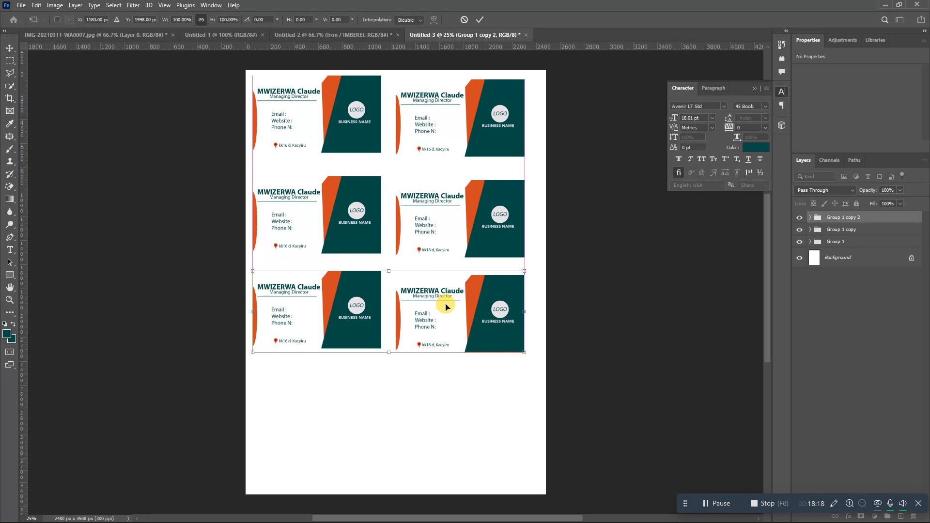
pyautogui.press('m')
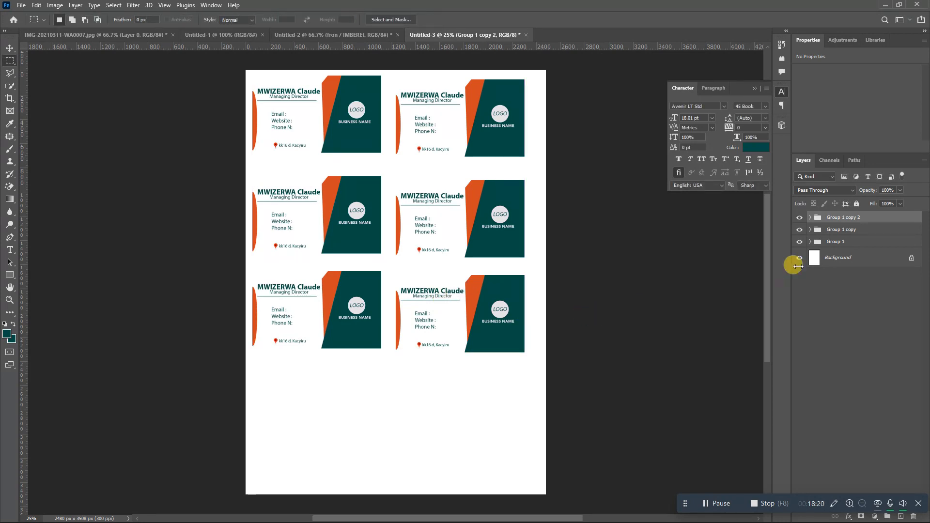
# - Duplicate again as Group 1 copy 3 and move it into the fourth row
pyautogui.rightClick(839, 218)
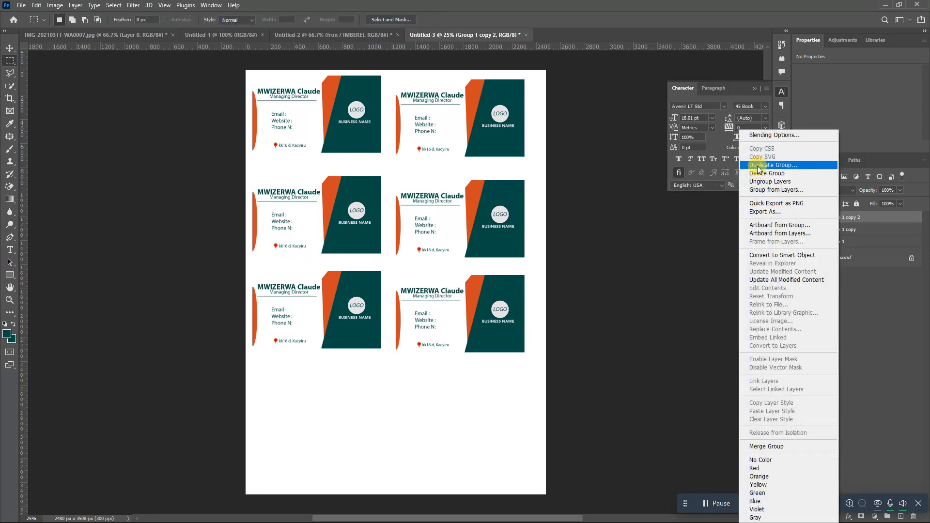
pyautogui.click(770, 163)
pyautogui.click(543, 149)
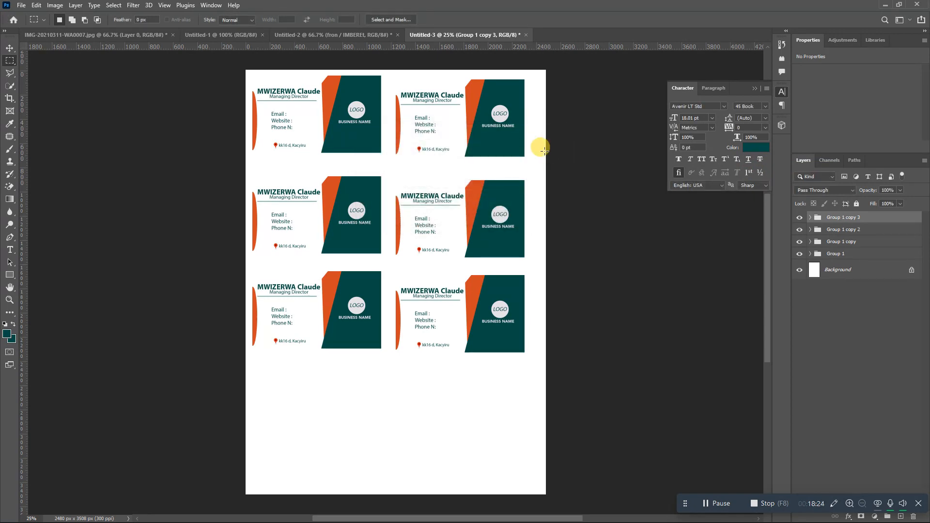
pyautogui.hotkey('ctrl', 't')
pyautogui.moveTo(426, 291); pyautogui.dragTo(430, 388)
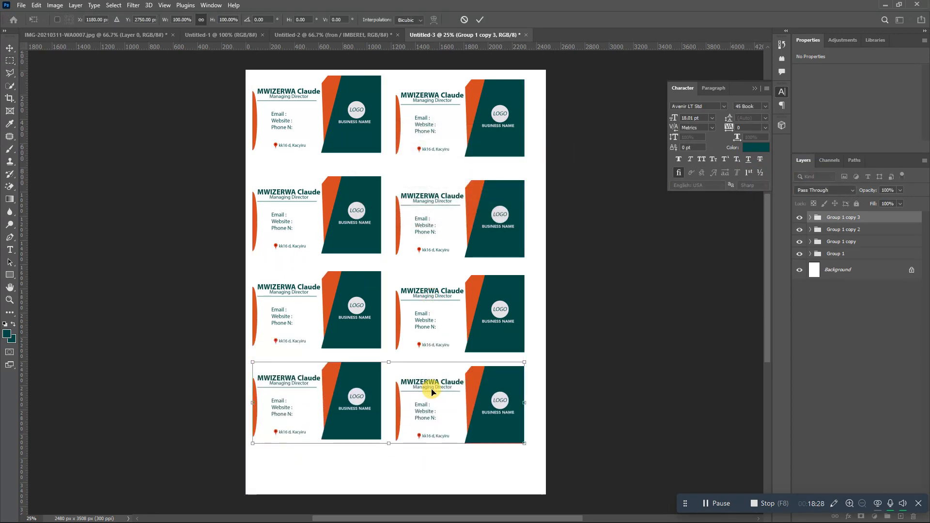
pyautogui.press('Return')
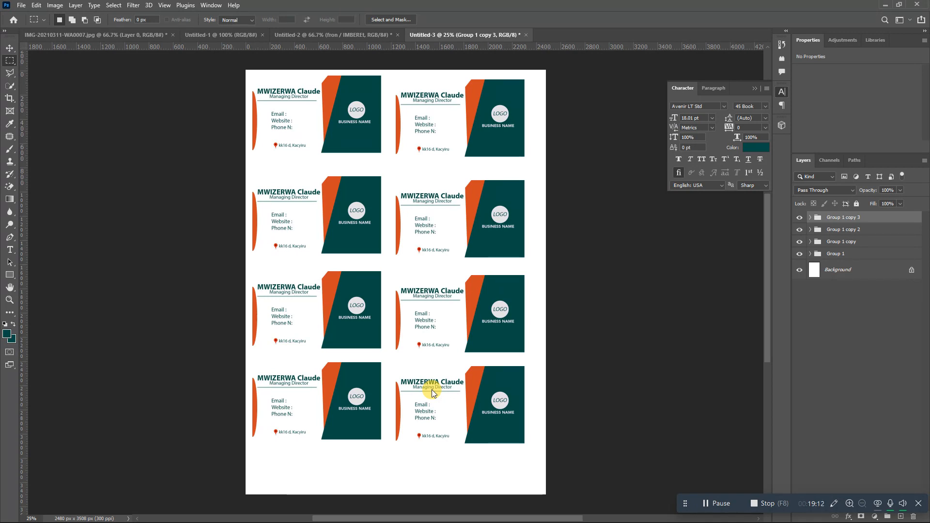
# - In Untitled-2, hide the front group and show the BACK group, then return to Untitled-3
pyautogui.click(380, 35)
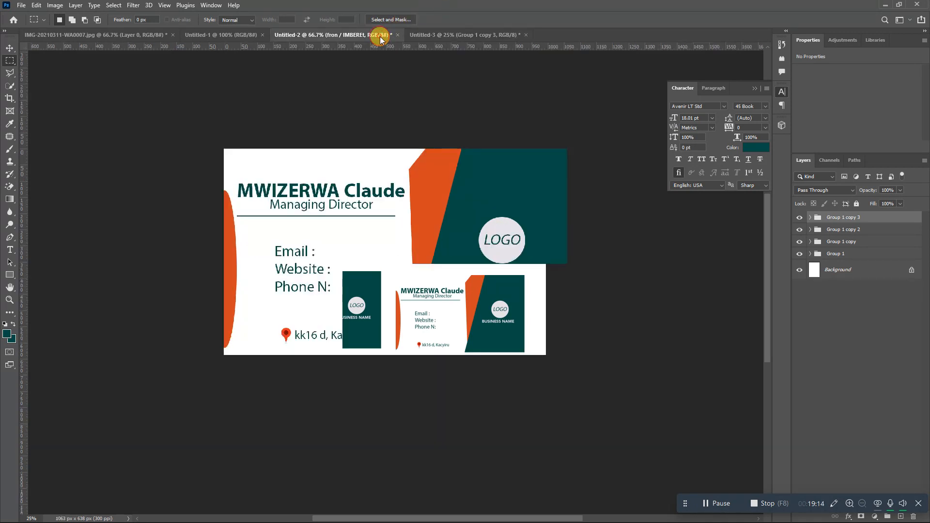
pyautogui.click(799, 217)
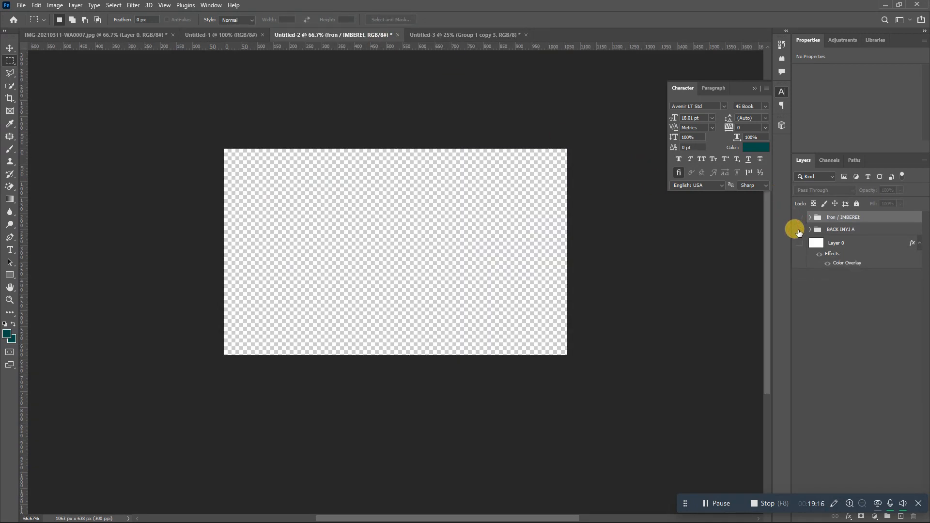
pyautogui.click(799, 230)
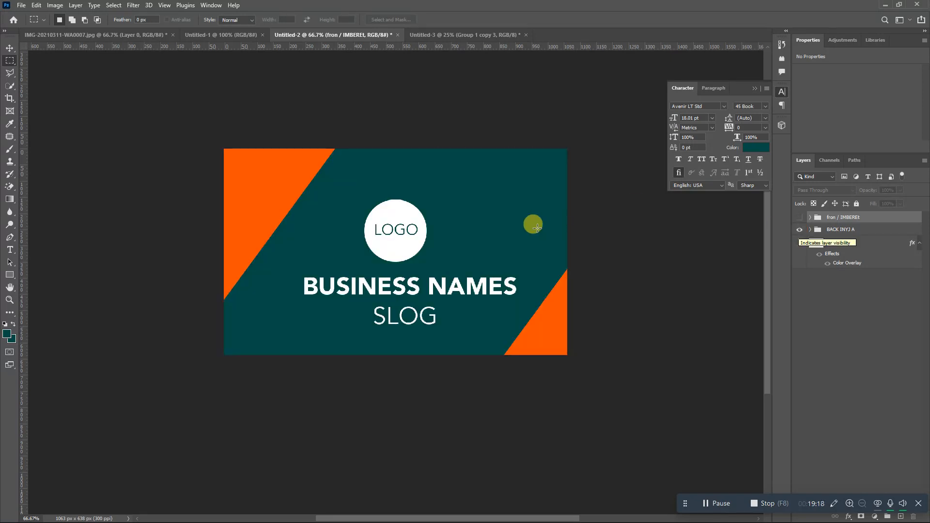
pyautogui.click(435, 36)
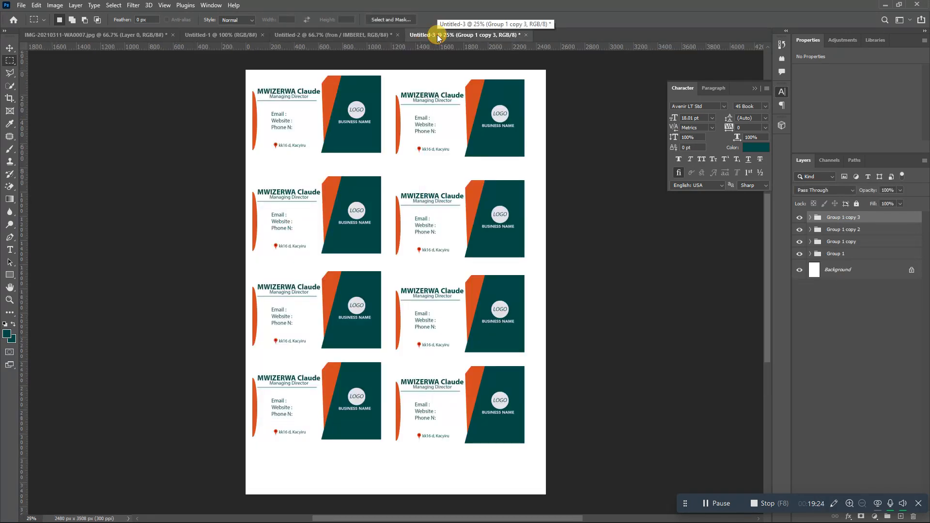